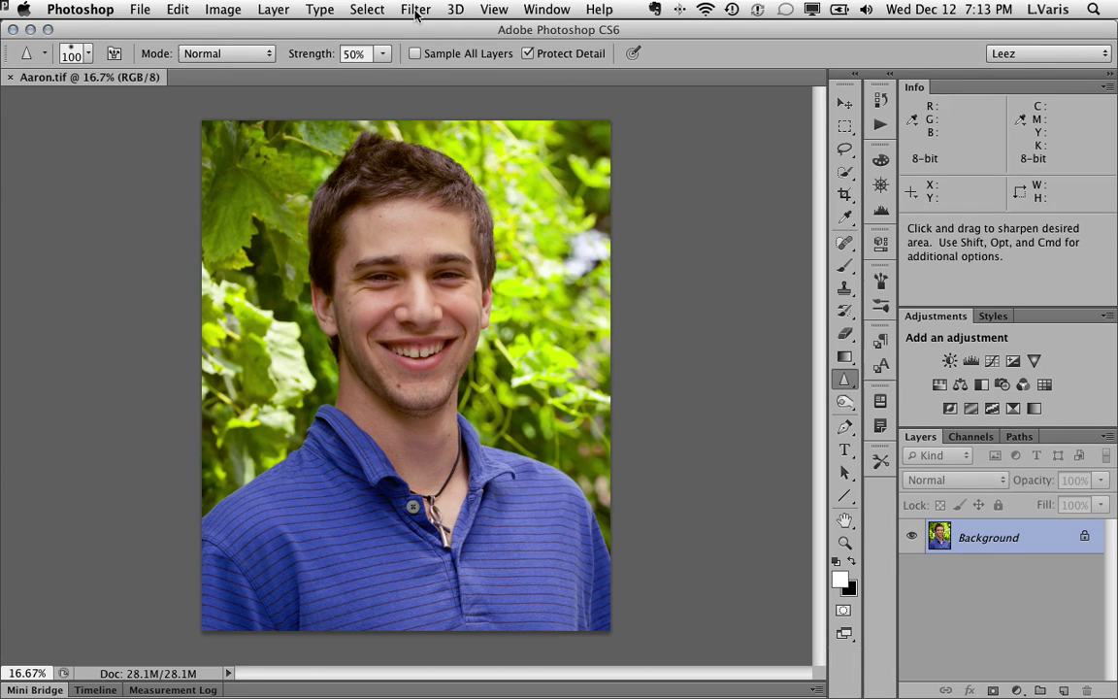
Step: Start a Tilt-Shift blur on the portrait, narrow its sharp band to the eyes, and extend the lower transition down to the collar
left_click(415, 11)
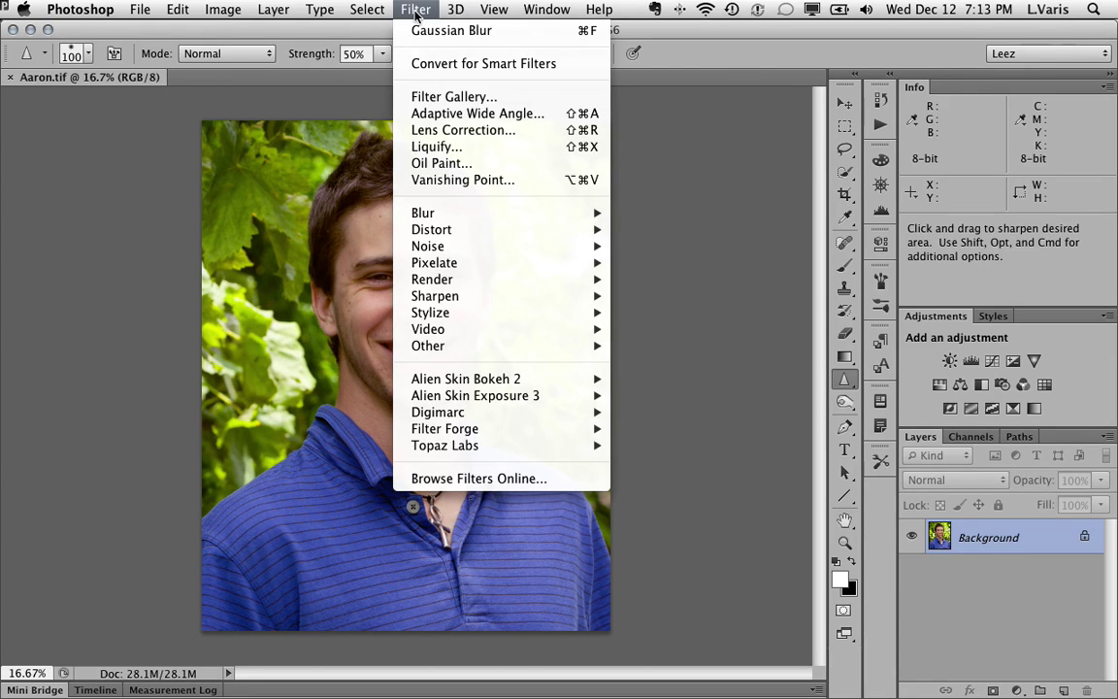
mouse_move(427, 212)
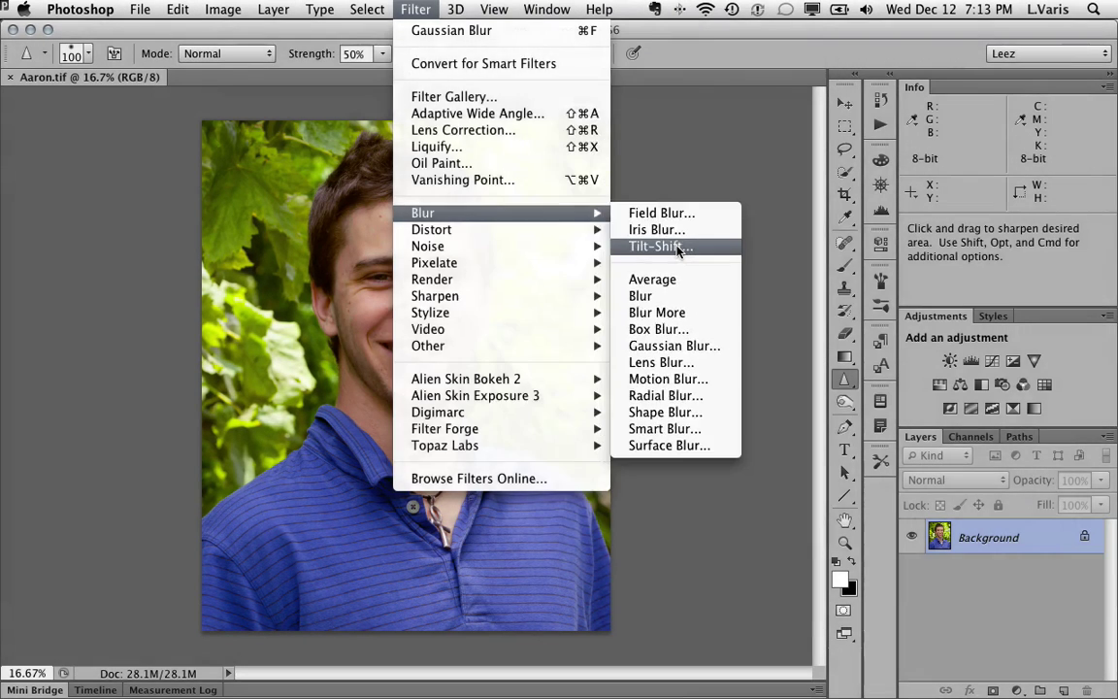
left_click(678, 246)
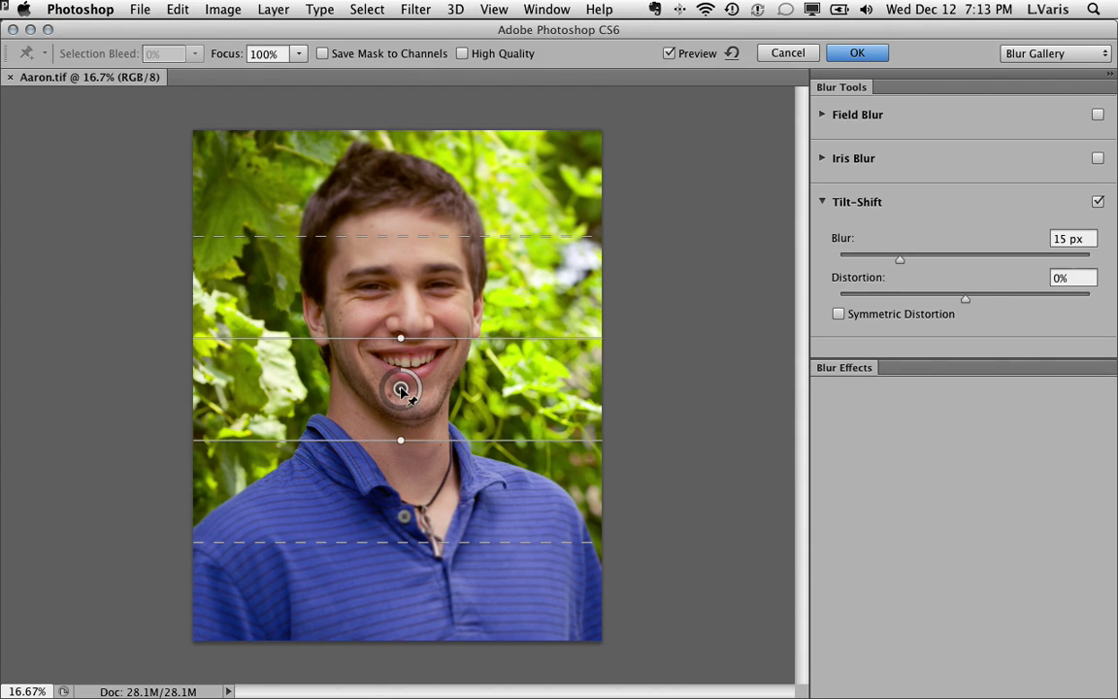
left_click_drag(401, 389, 402, 289)
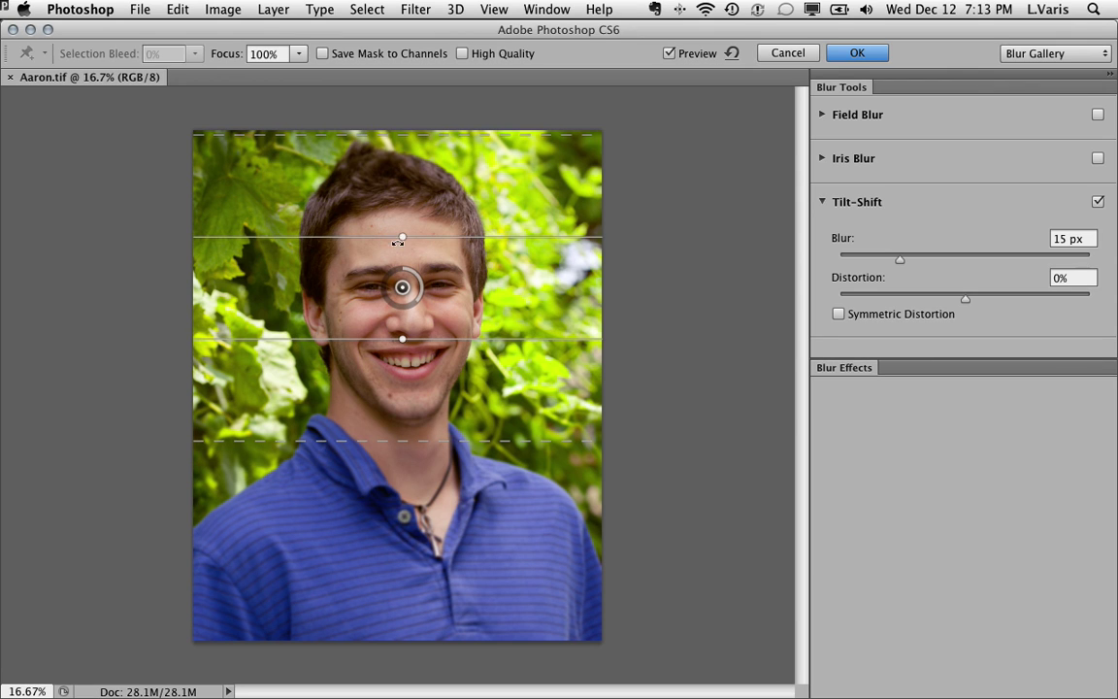
left_click_drag(405, 237, 403, 251)
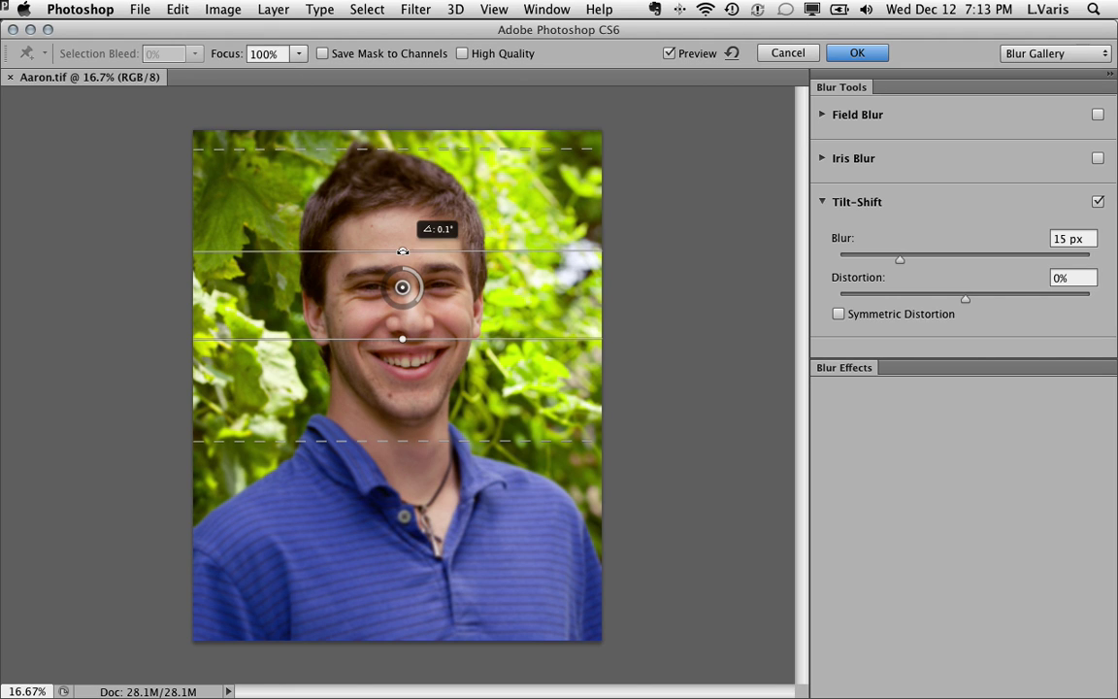
left_click_drag(403, 251, 403, 266)
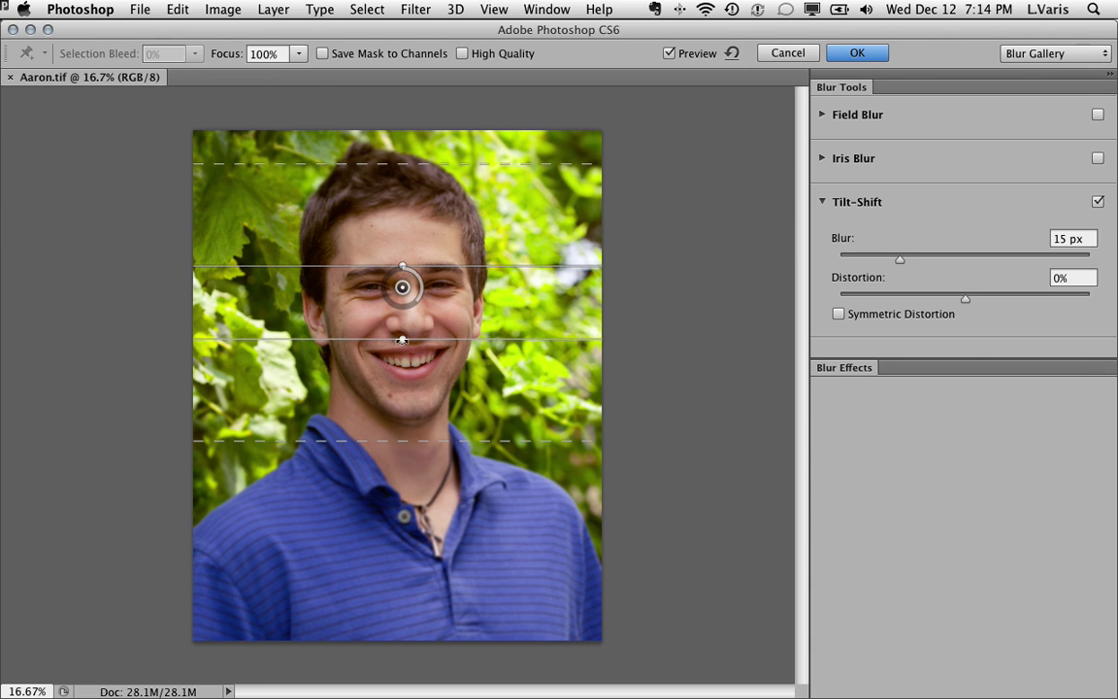
left_click_drag(403, 338, 403, 300)
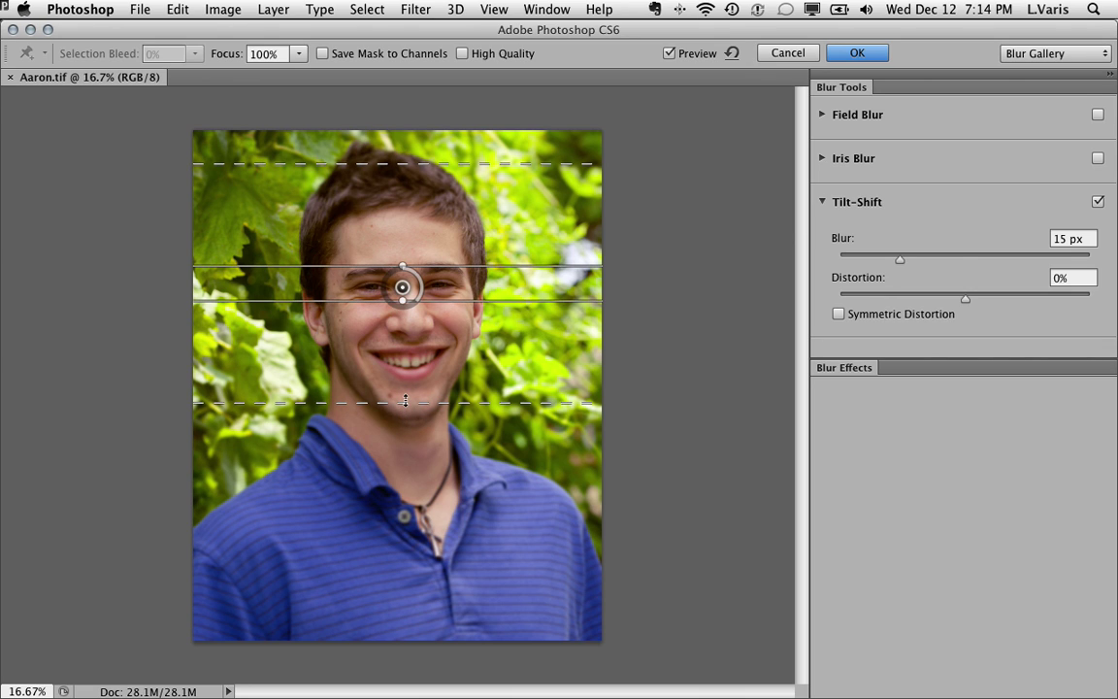
left_click_drag(406, 405, 403, 459)
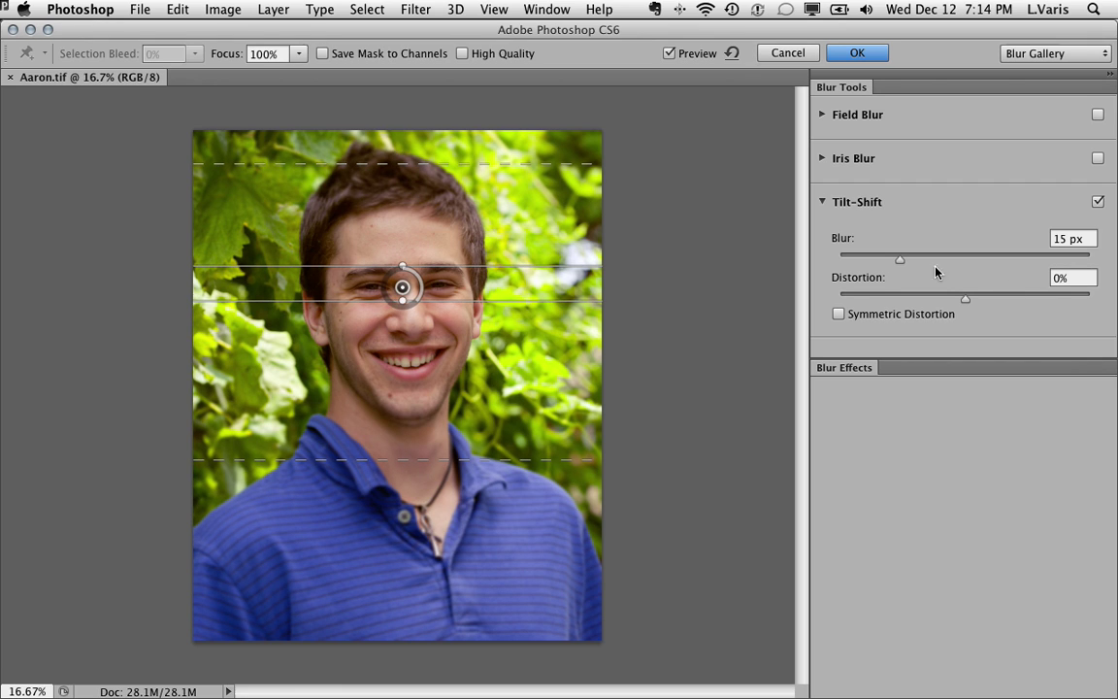
Step: Set the Tilt-Shift blur amount to 58 px and apply it to the portrait
left_click_drag(900, 264, 942, 261)
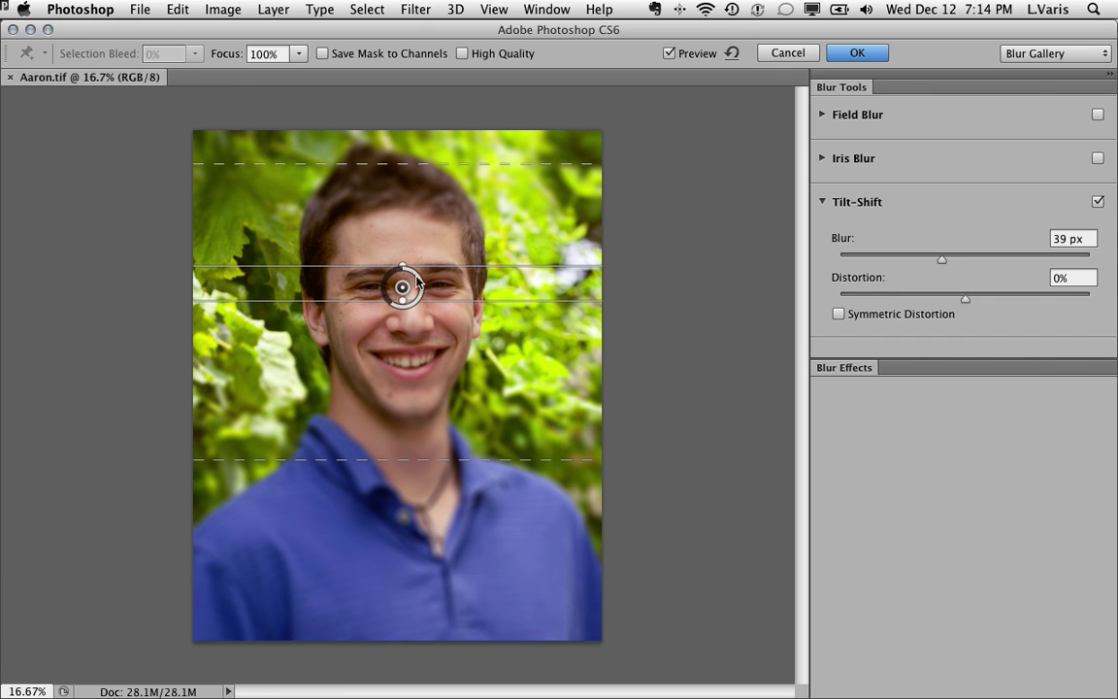
left_click_drag(942, 262, 951, 263)
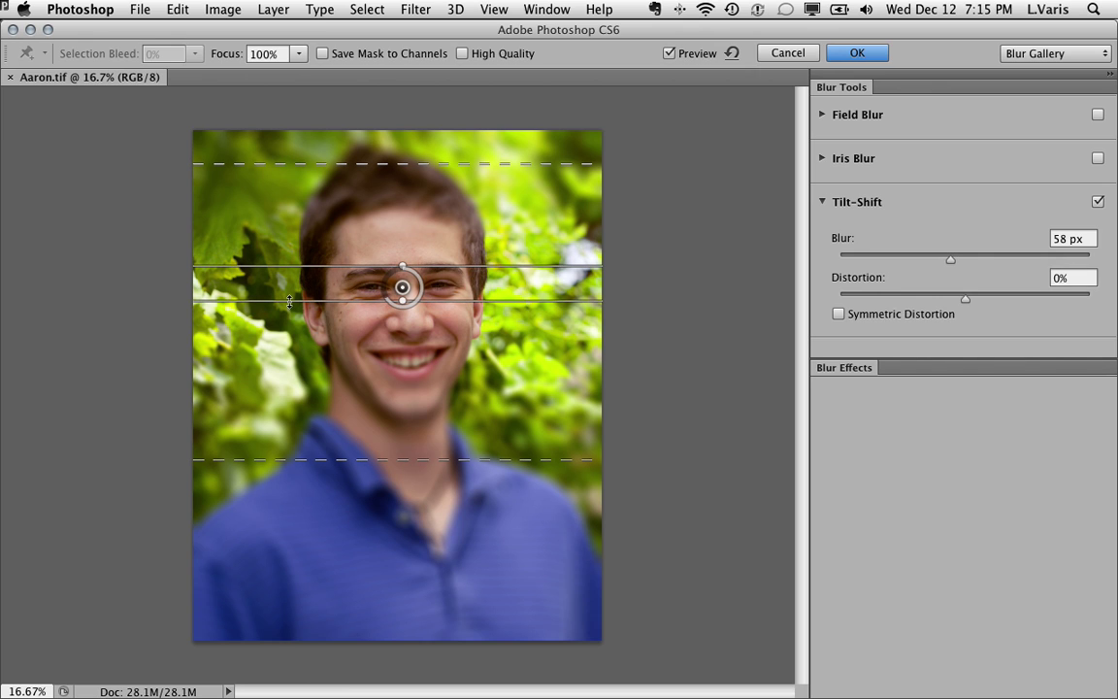
left_click(850, 56)
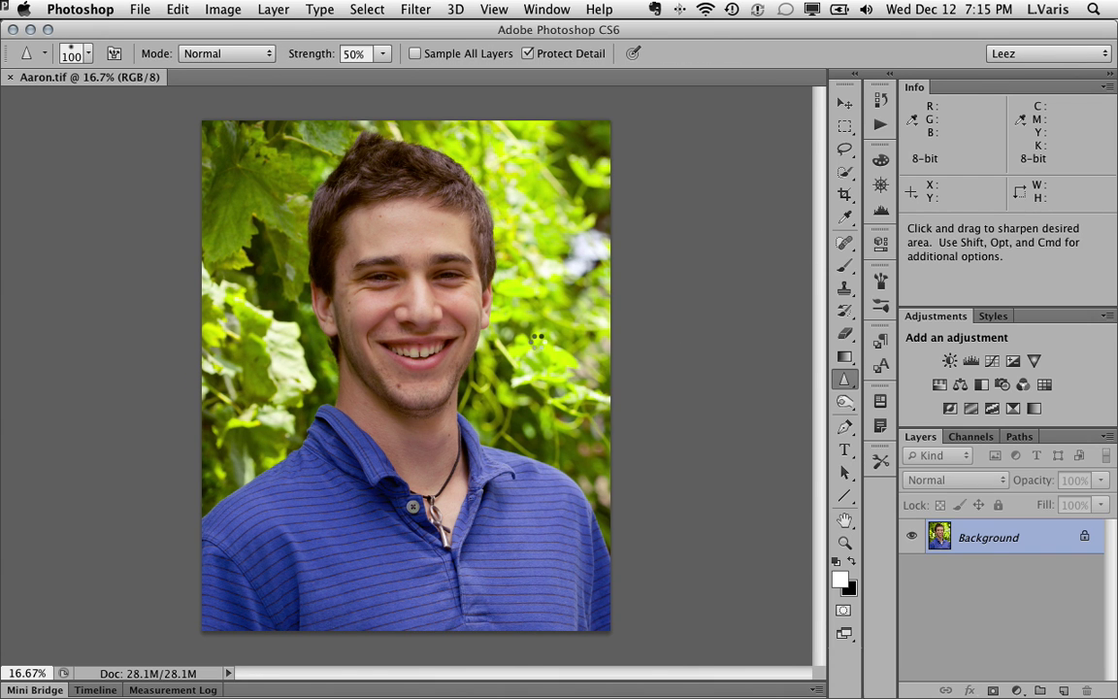
Step: Compare the portrait before and after the Tilt-Shift blur, and revert it to the Open history state
key("ctrl+z")
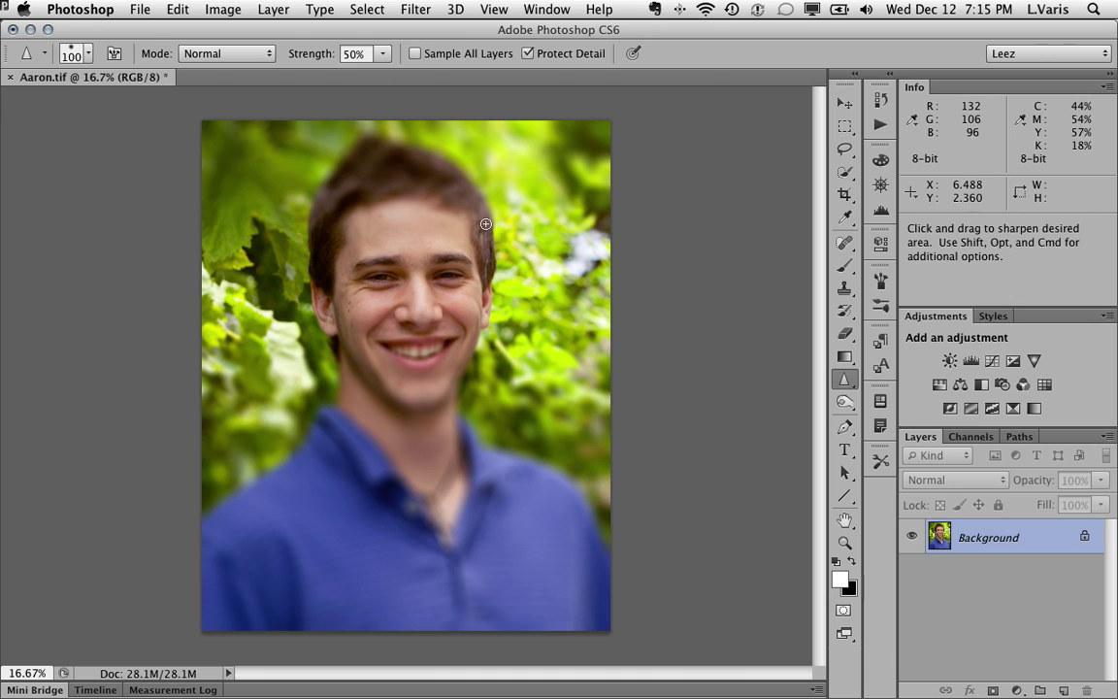
left_click(879, 103)
left_click(742, 146)
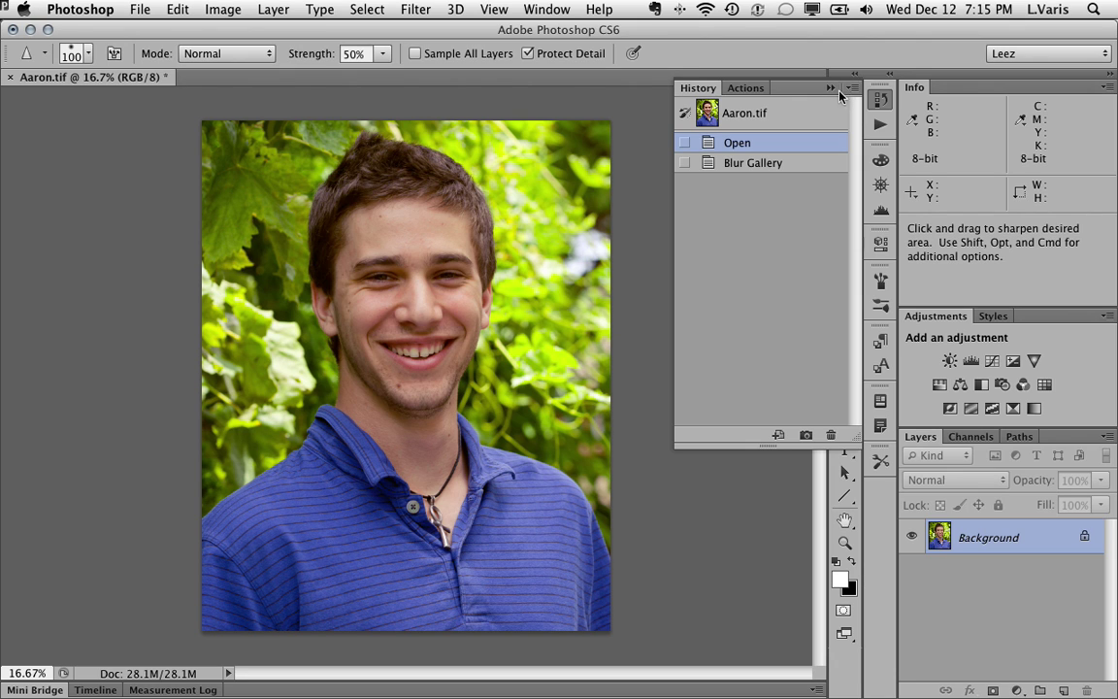
left_click(752, 79)
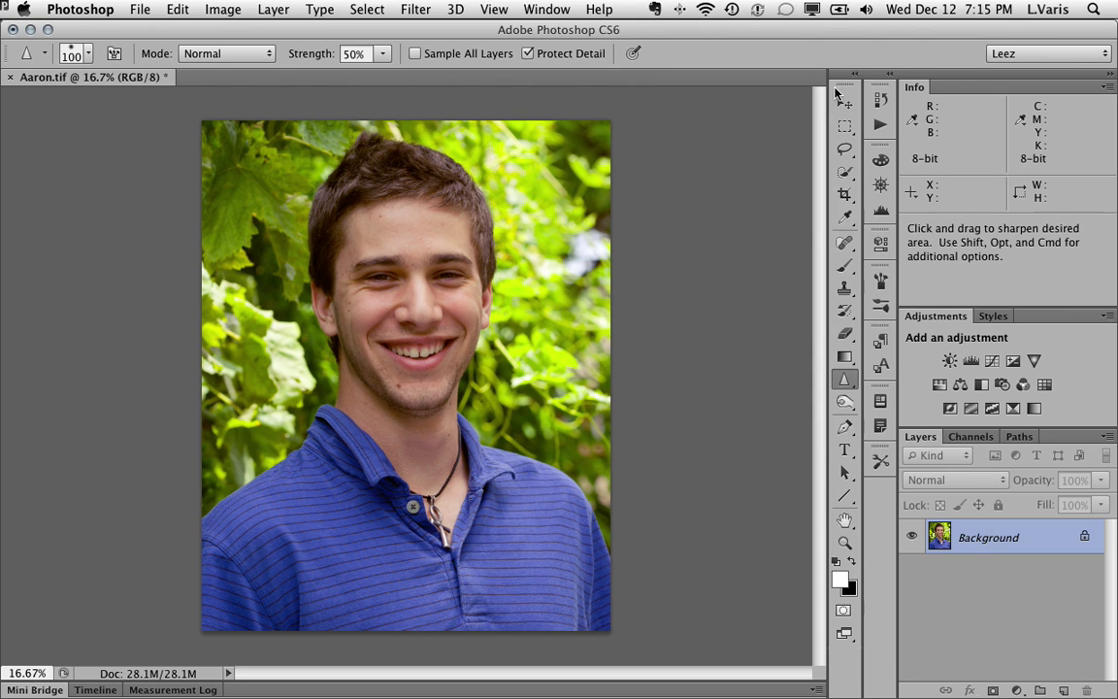
Step: Start an Iris Blur on the portrait, center it on the nose, and enlarge its ellipse around the head and shoulders
left_click(413, 10)
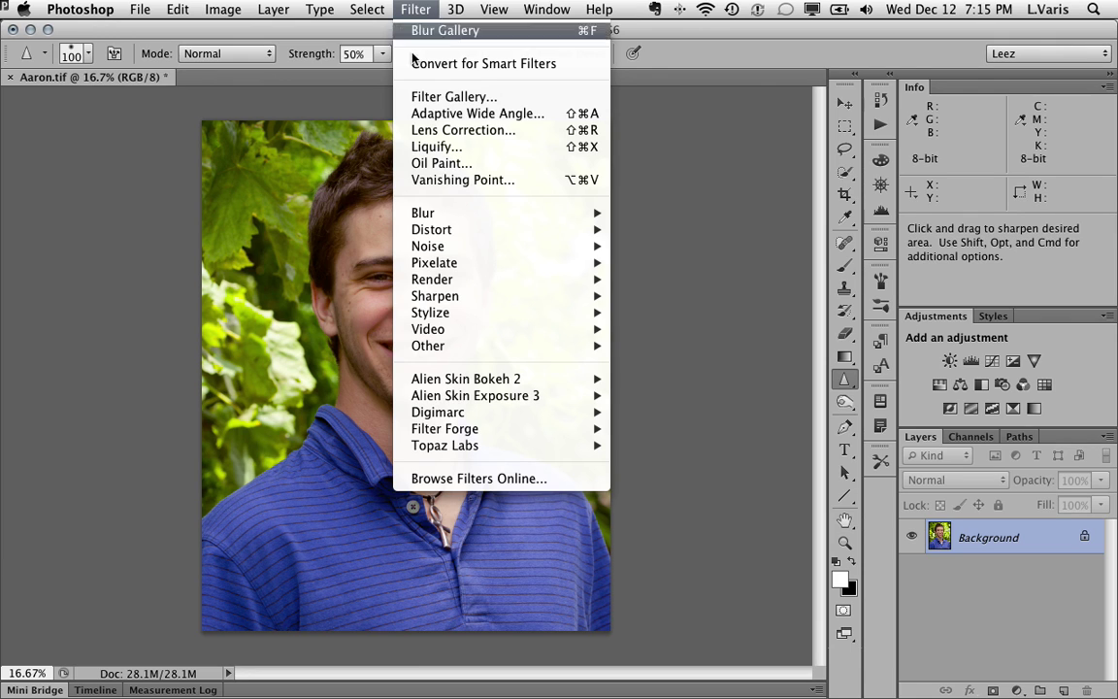
mouse_move(425, 215)
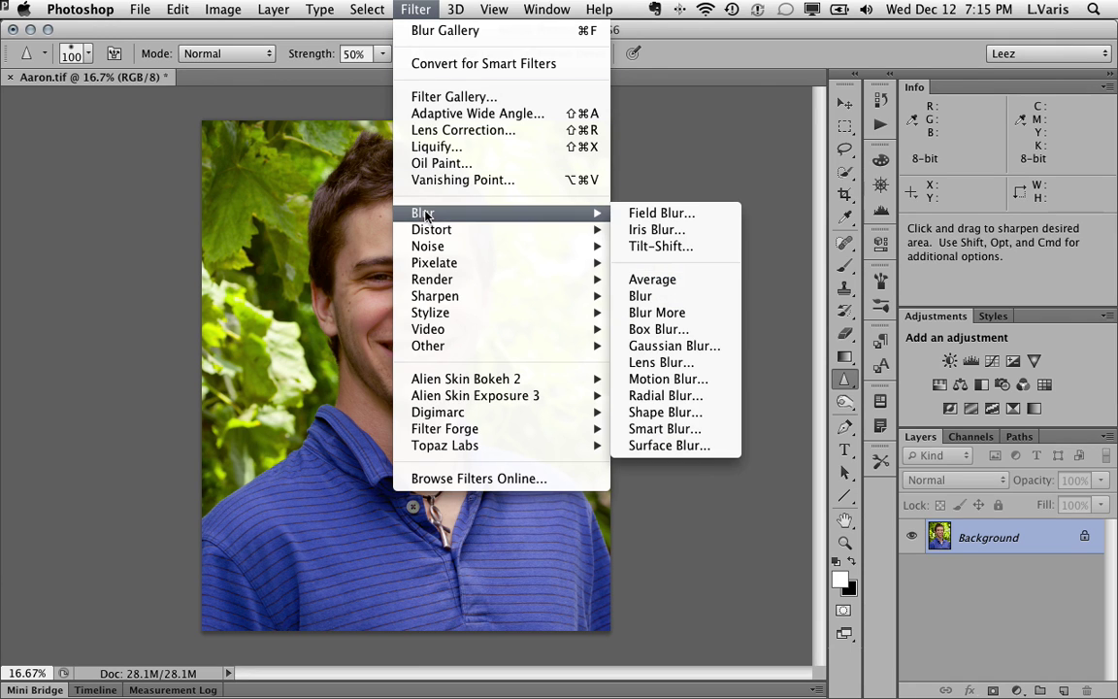
left_click(720, 234)
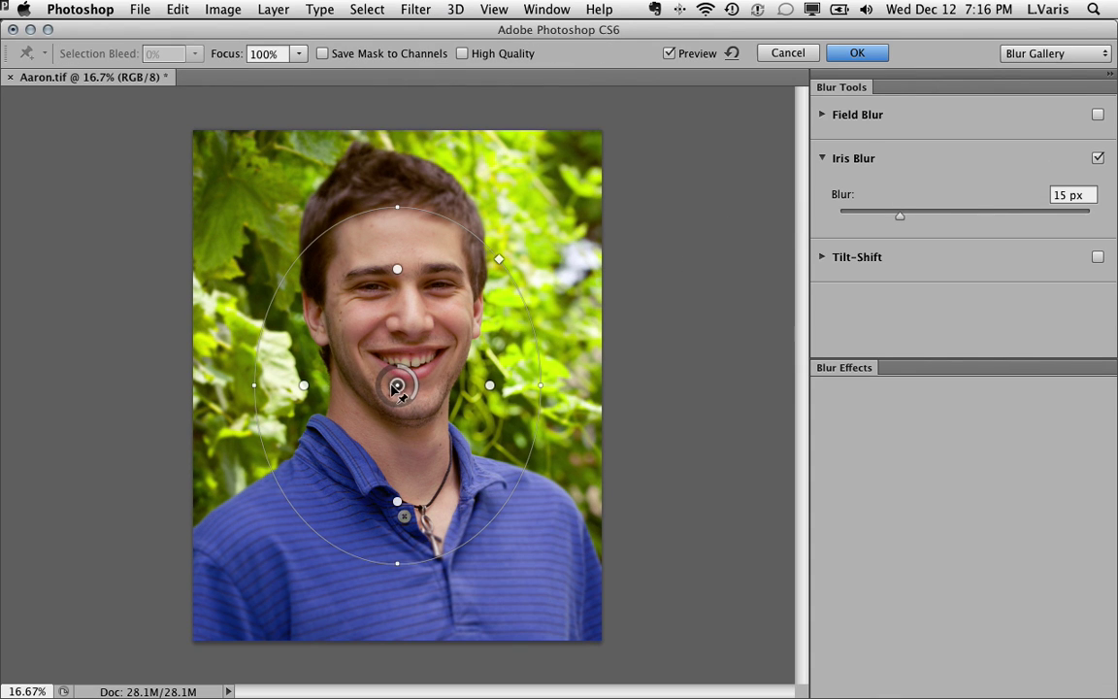
left_click_drag(397, 387, 408, 308)
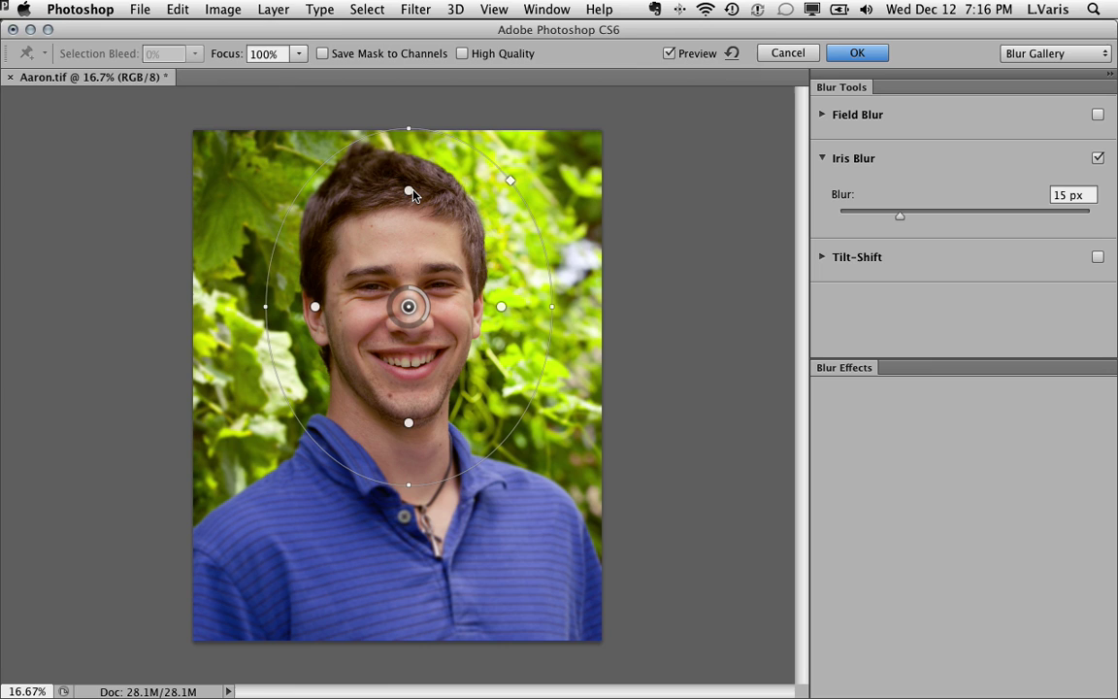
left_click_drag(413, 195, 409, 205)
left_click_drag(409, 482, 409, 510)
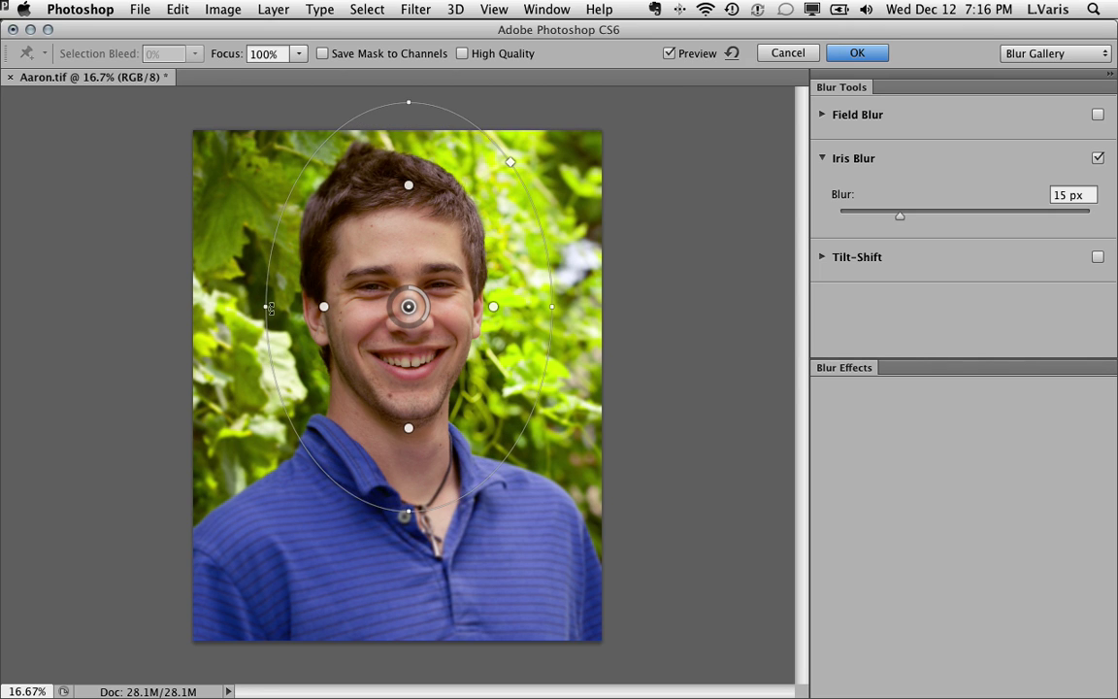
left_click_drag(261, 308, 245, 308)
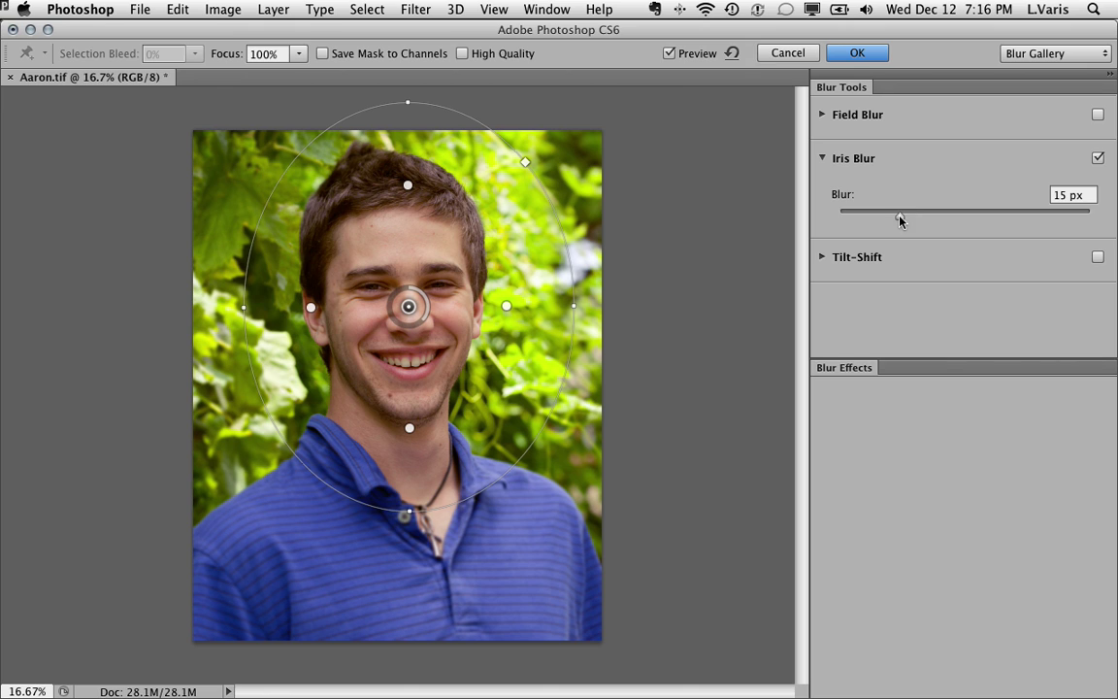
Step: Set the Iris Blur amount to 68 px, shift its center slightly down the face, and apply it
left_click_drag(901, 219, 935, 222)
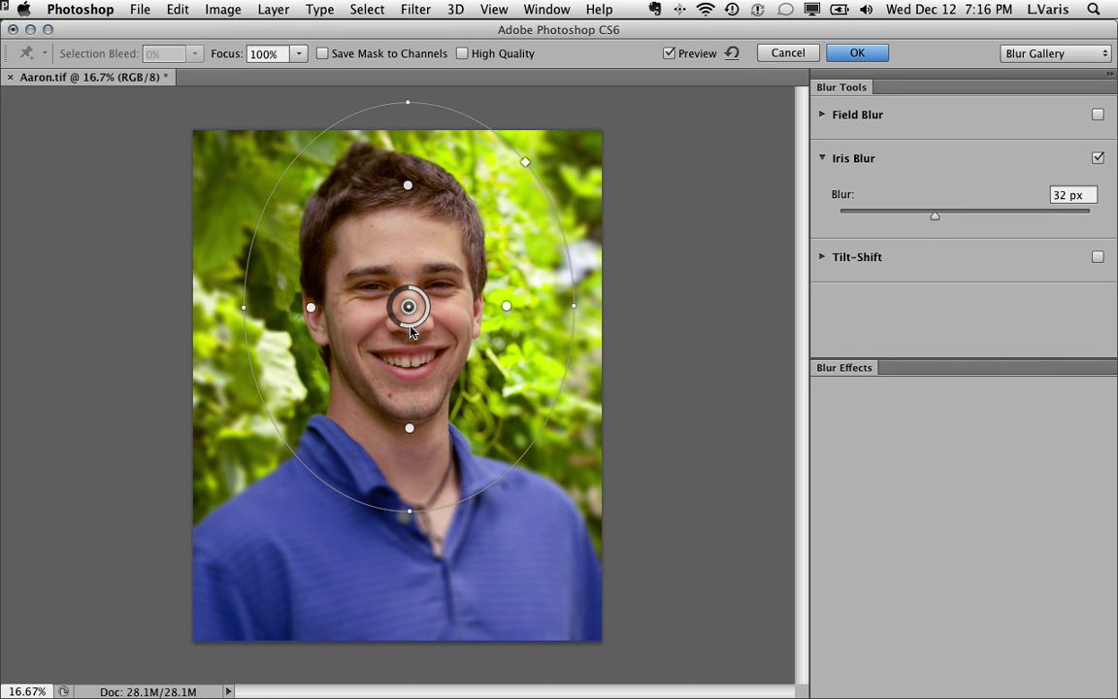
left_click_drag(404, 330, 391, 319)
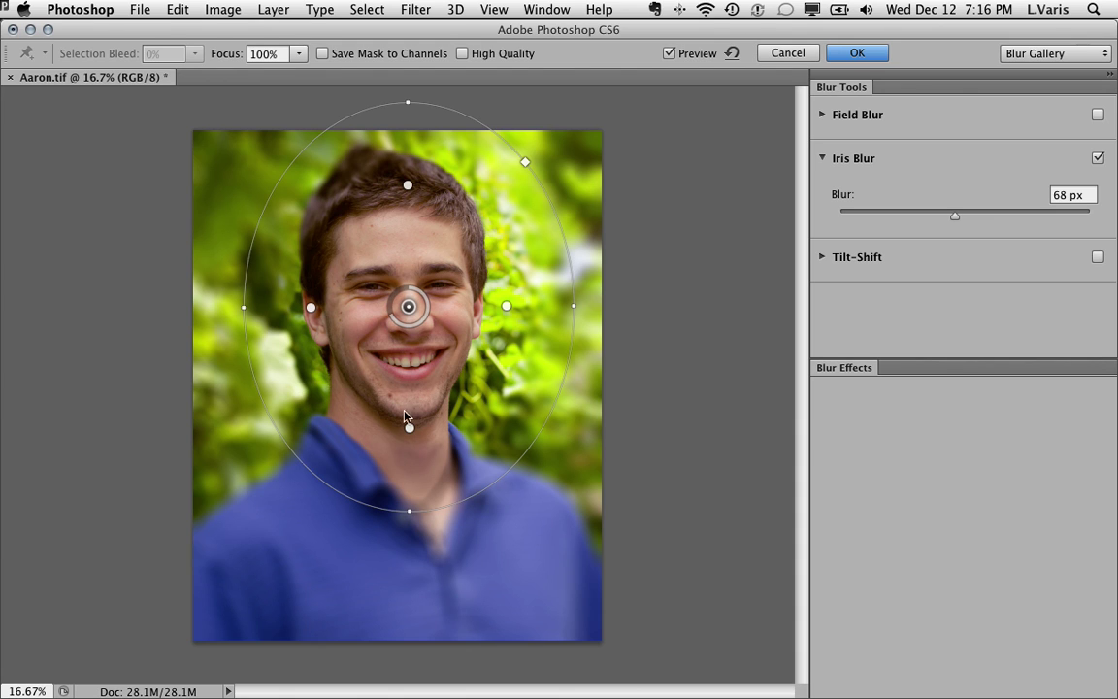
left_click_drag(410, 308, 405, 330)
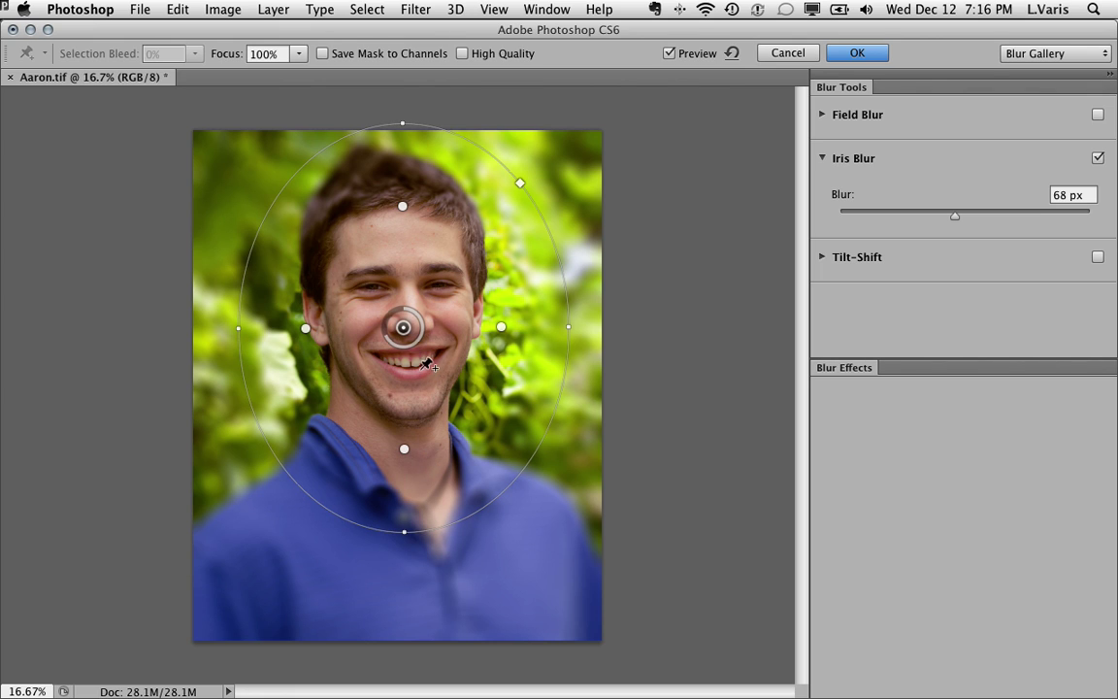
left_click(871, 61)
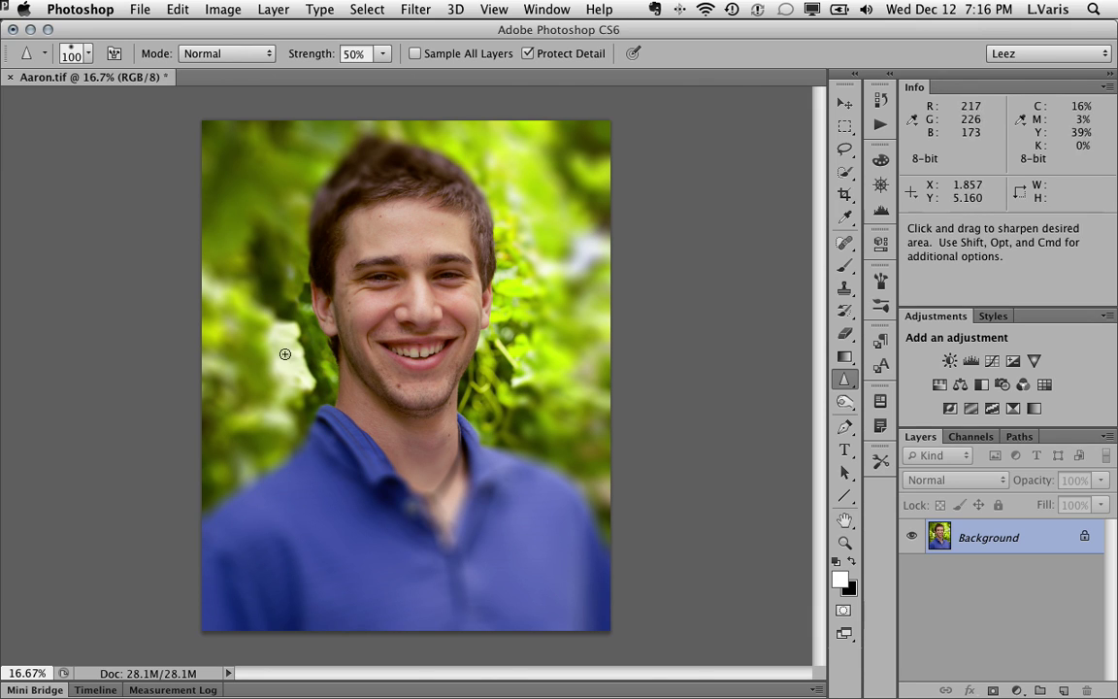
Step: Discard the Iris Blur by reverting the portrait to the Open history state
left_click(880, 99)
left_click(758, 144)
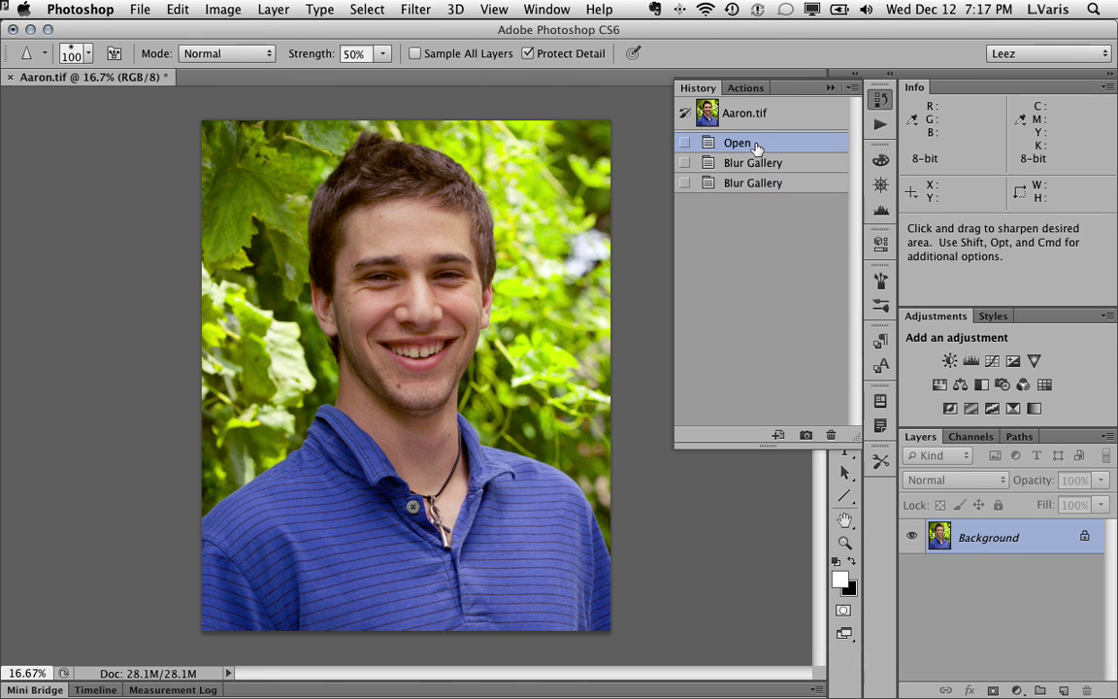
left_click(831, 88)
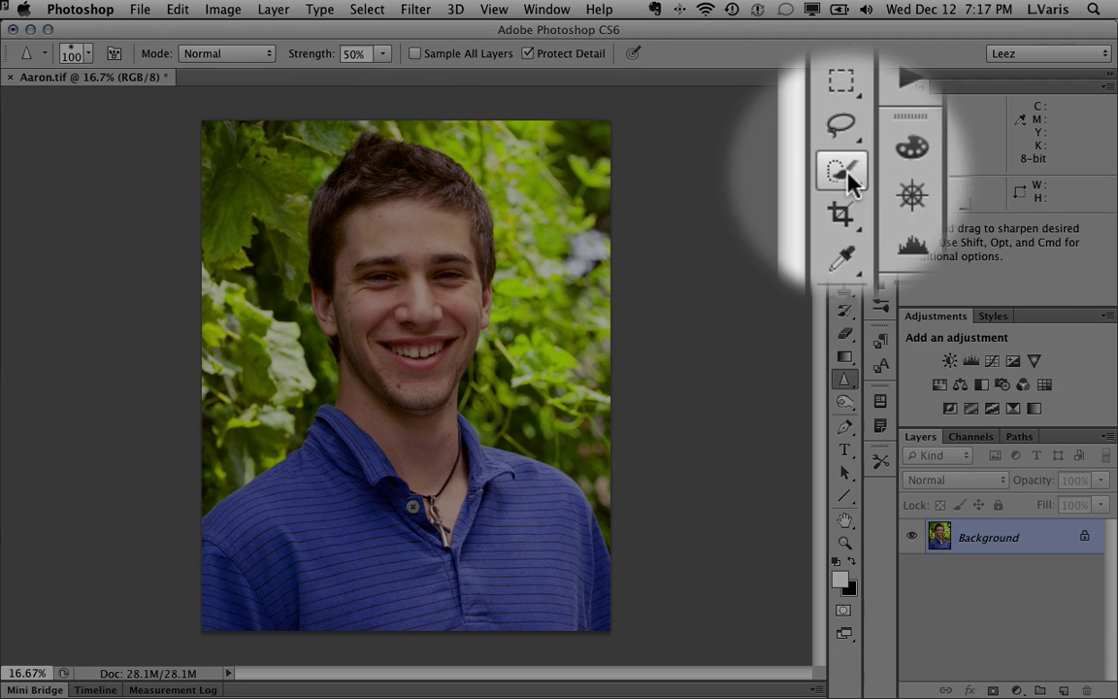
Step: Select the man's head, neck and shirt with the Quick Selection tool at brush size 45
left_click(847, 176)
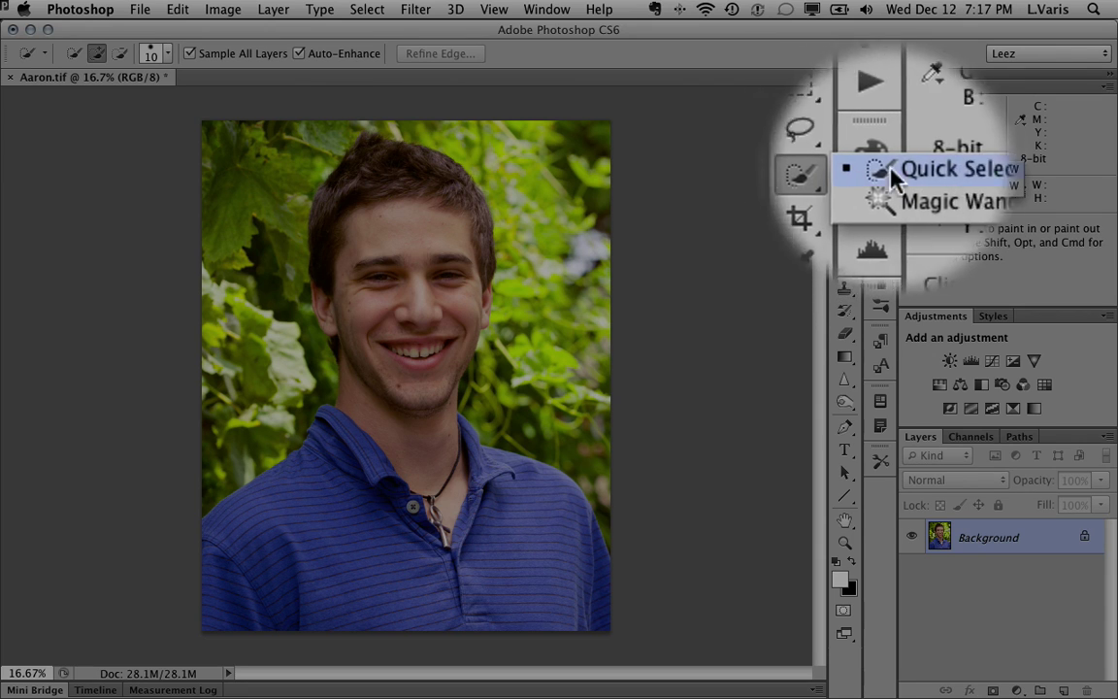
left_click(866, 173)
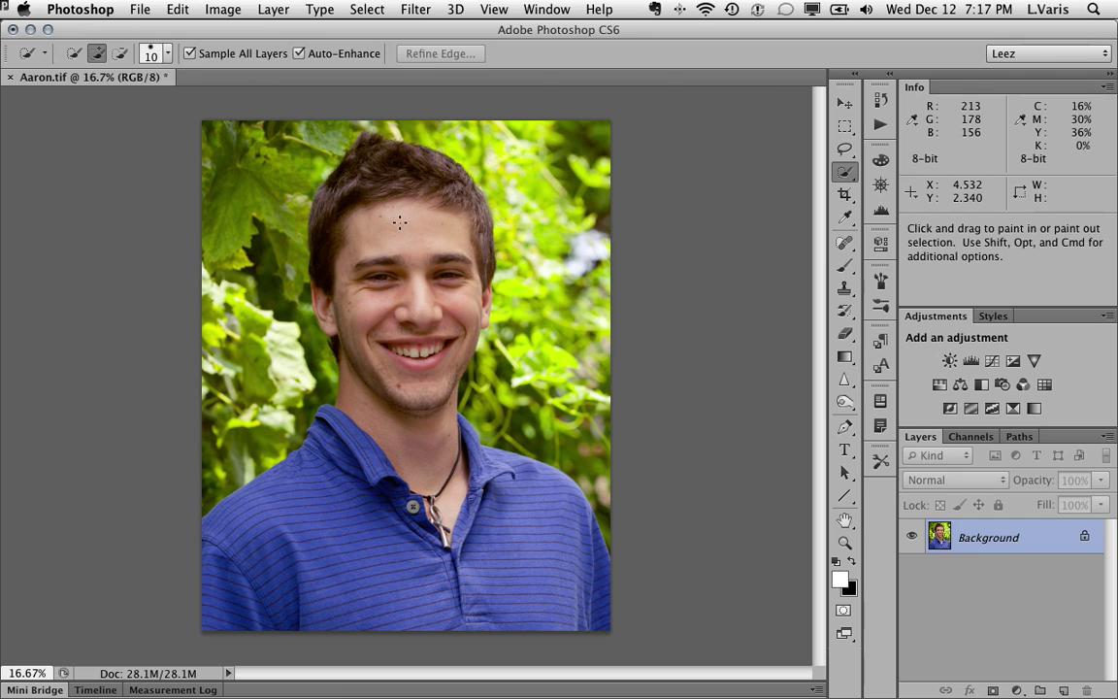
key("bracketright")
key("bracketright")
key("bracketright")
key("bracketright")
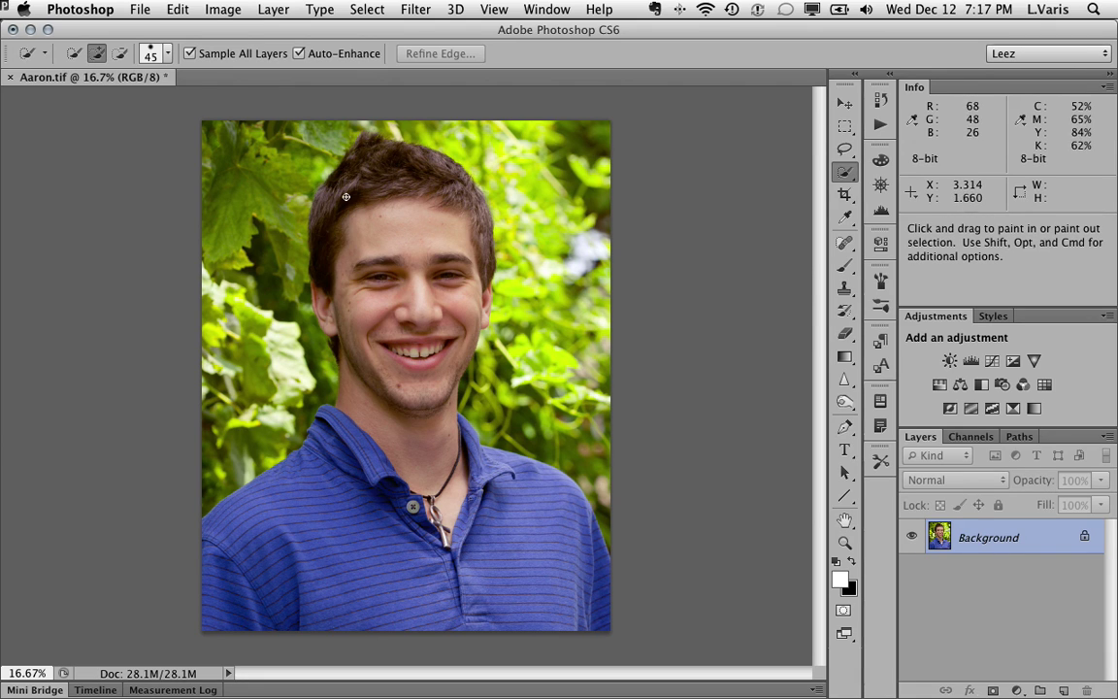
mouse_move(291, 194)
left_mouse_down()
mouse_move(314, 150)
mouse_move(387, 165)
mouse_move(379, 147)
mouse_move(402, 158)
mouse_move(450, 255)
left_mouse_up()
mouse_move(441, 313)
left_mouse_down()
mouse_move(446, 343)
mouse_move(416, 424)
mouse_move(425, 438)
mouse_move(468, 450)
mouse_move(534, 520)
mouse_move(539, 562)
mouse_move(522, 611)
mouse_move(231, 611)
mouse_move(222, 572)
mouse_move(240, 524)
mouse_move(348, 469)
left_mouse_up()
left_click_drag(315, 267, 323, 229)
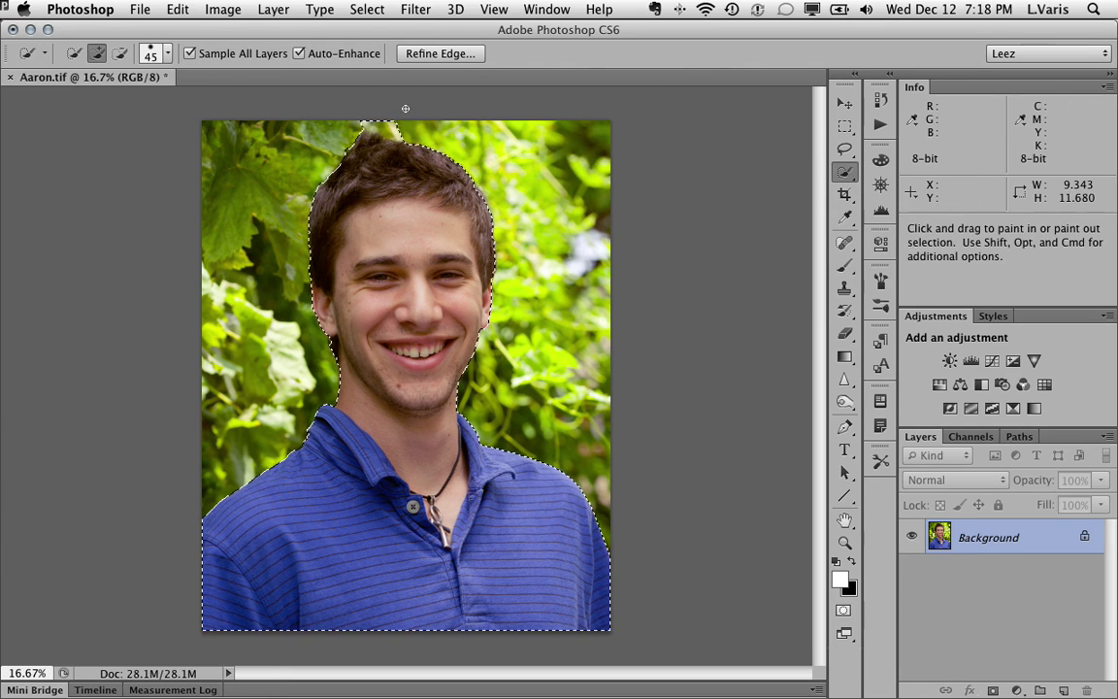
Step: Subtract the stray patch of foliage above the hair from the selection
left_click(386, 154, "super")
left_click(386, 156, "super")
left_click_drag(387, 157, 357, 194)
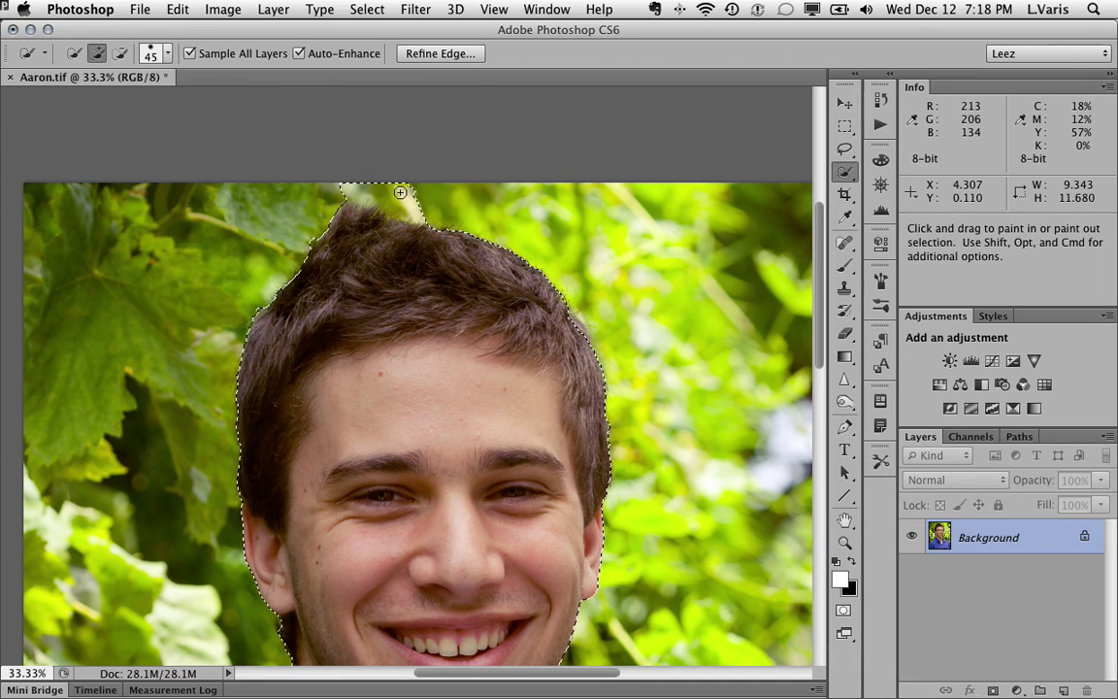
key("alt")
key("alt")
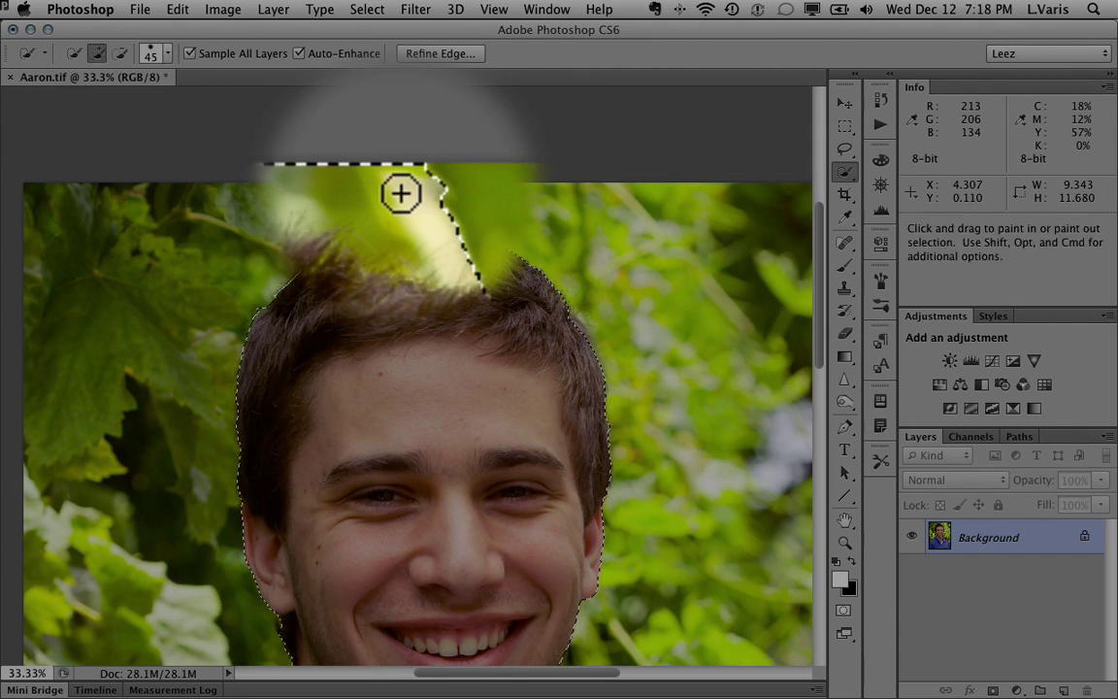
key("alt")
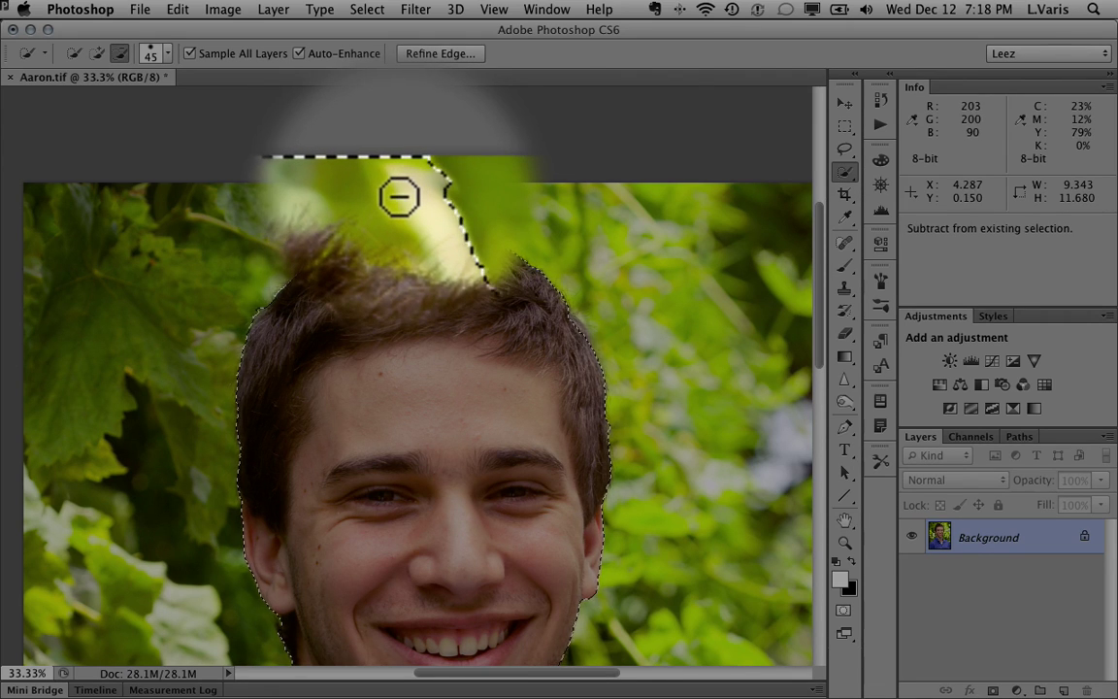
key("alt")
left_click_drag(399, 194, 365, 194)
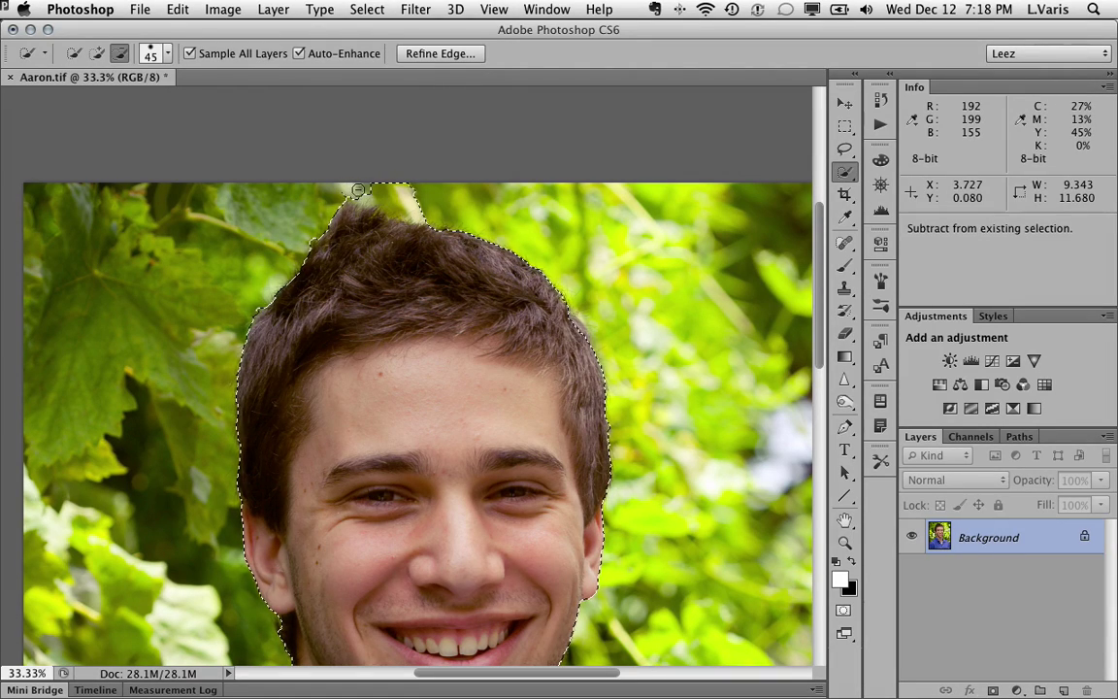
left_click_drag(357, 190, 382, 194)
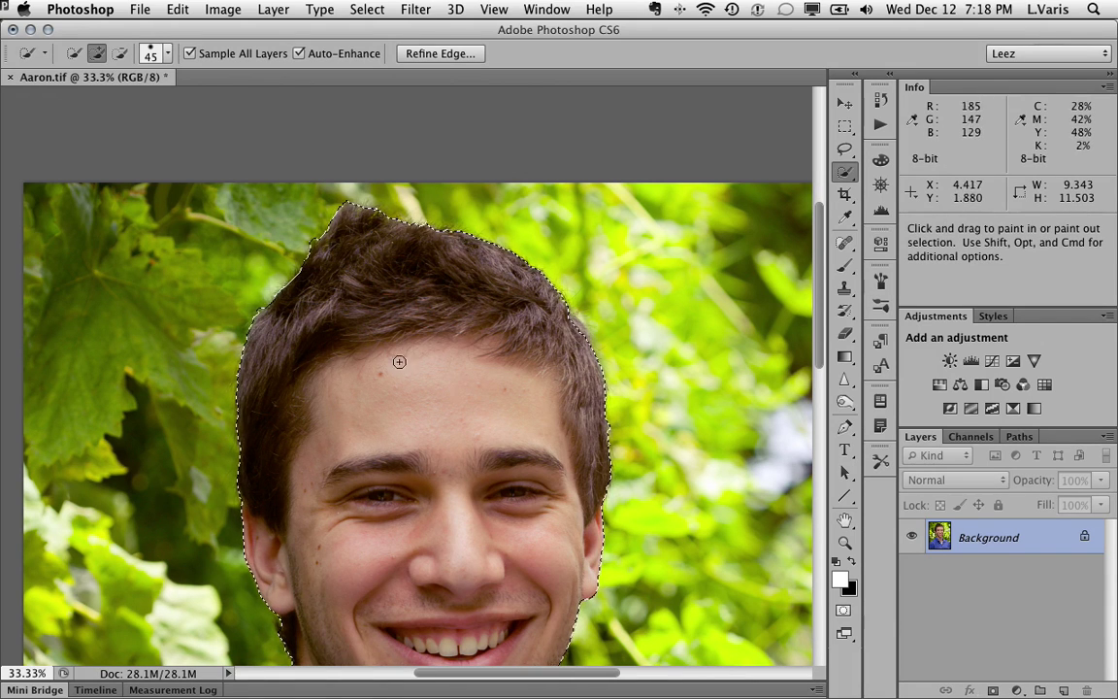
Step: Check the selection outline along the face, neck and shirt, and open Refine Edge for the selection
key("space")
mouse_move(399, 393)
left_mouse_down()
mouse_move(375, 197)
mouse_move(371, 222)
left_mouse_up()
left_click_drag(395, 420, 387, 316)
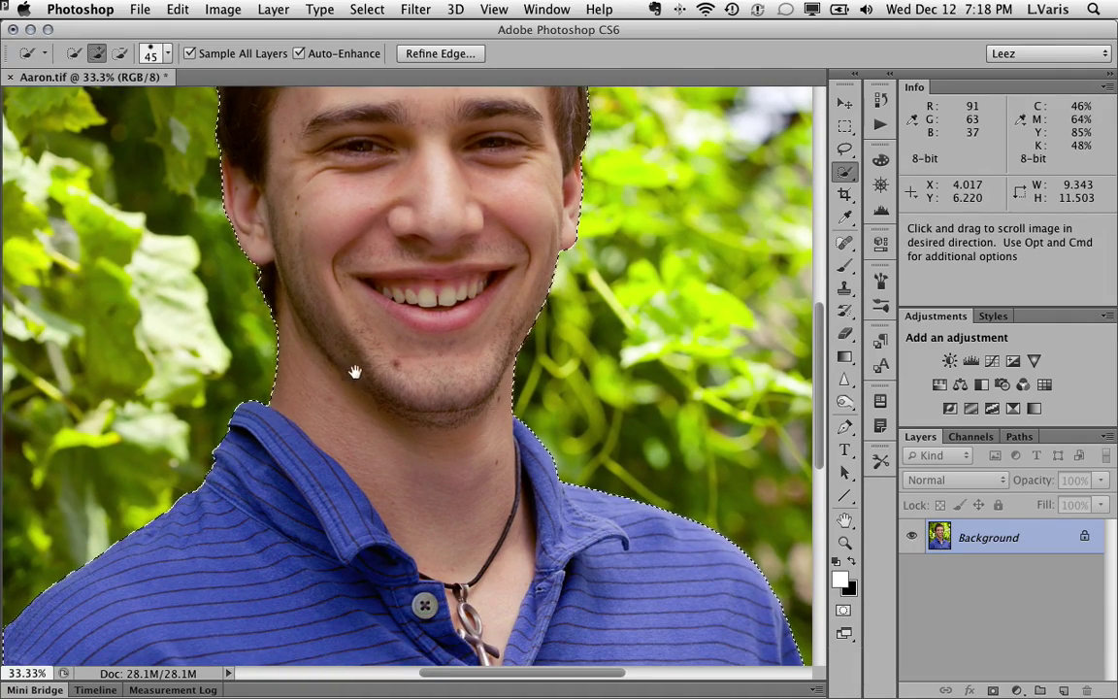
scroll(354, 373, "down", 5)
scroll(405, 432, "down", 6)
scroll(449, 488, "up", 5)
mouse_move(470, 337)
left_mouse_down()
mouse_move(442, 511)
mouse_move(450, 656)
left_mouse_up()
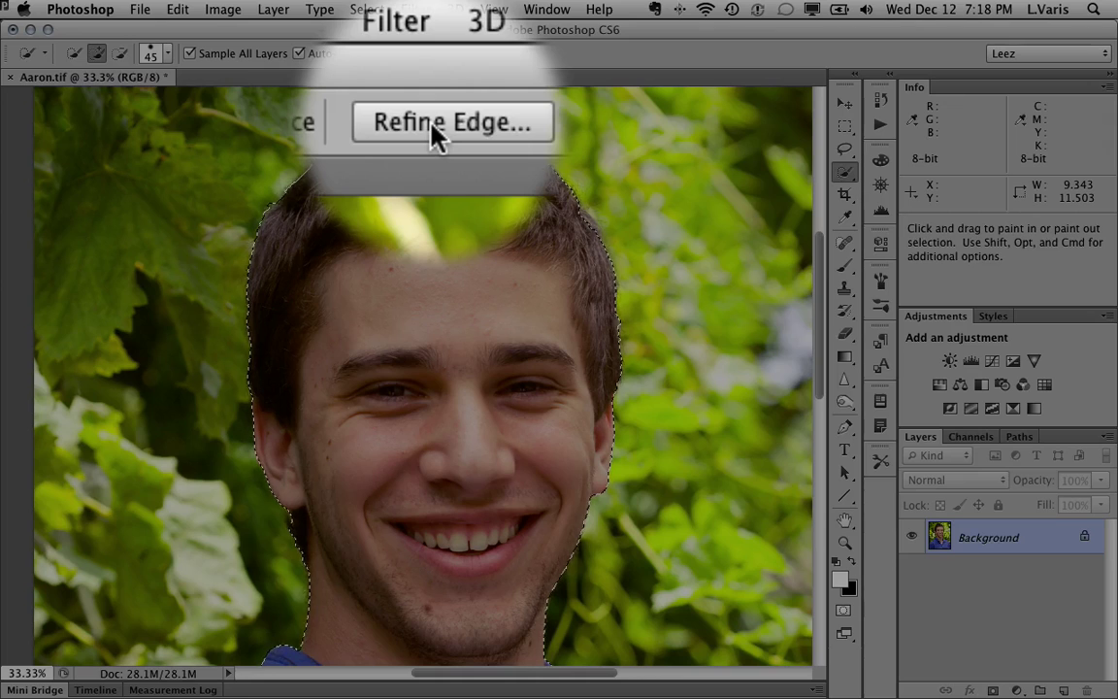
left_click(432, 58)
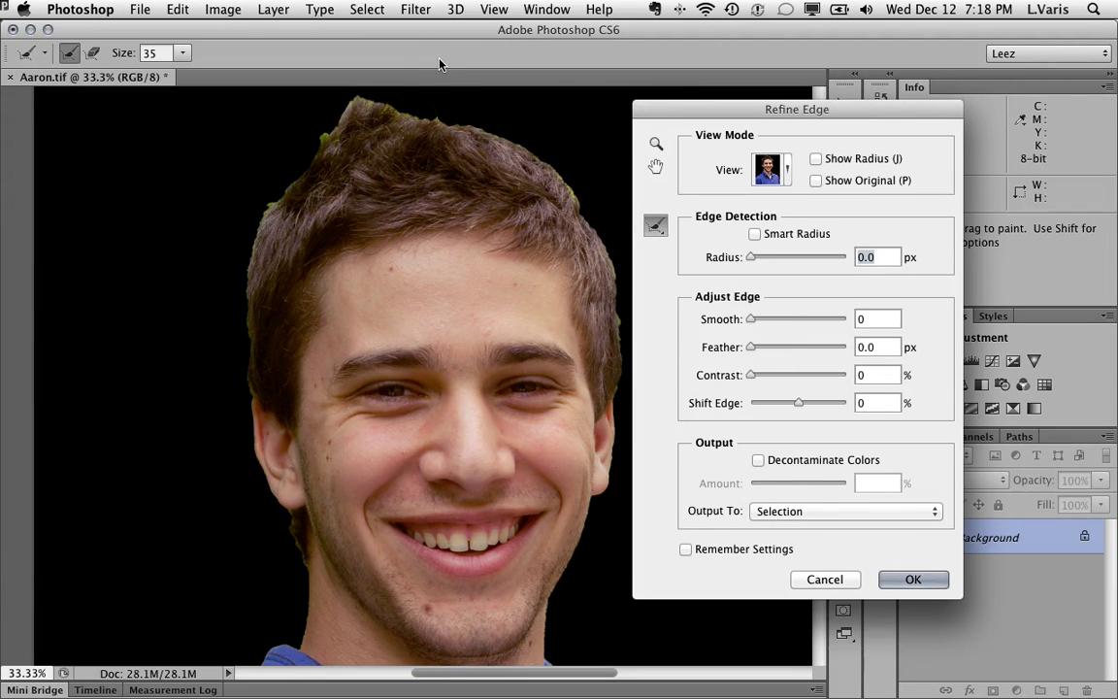
left_click_drag(722, 114, 661, 99)
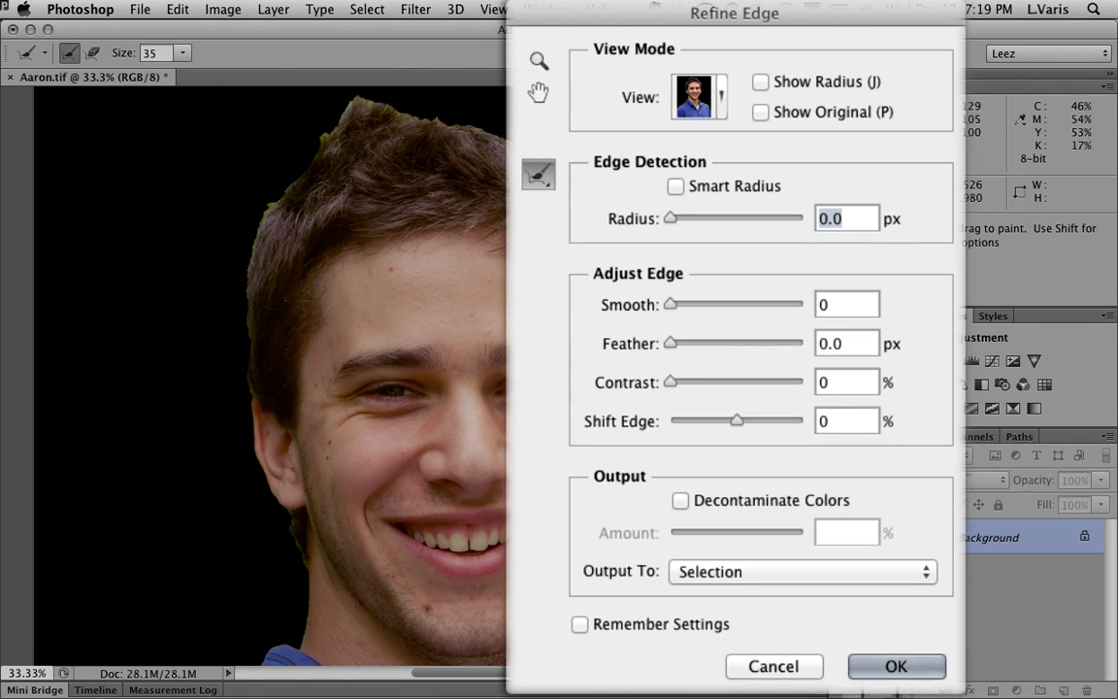
Step: Examine the unrefined cutout edge along the hair, ear, neck and shirt collar
scroll(380, 151, "up", 2)
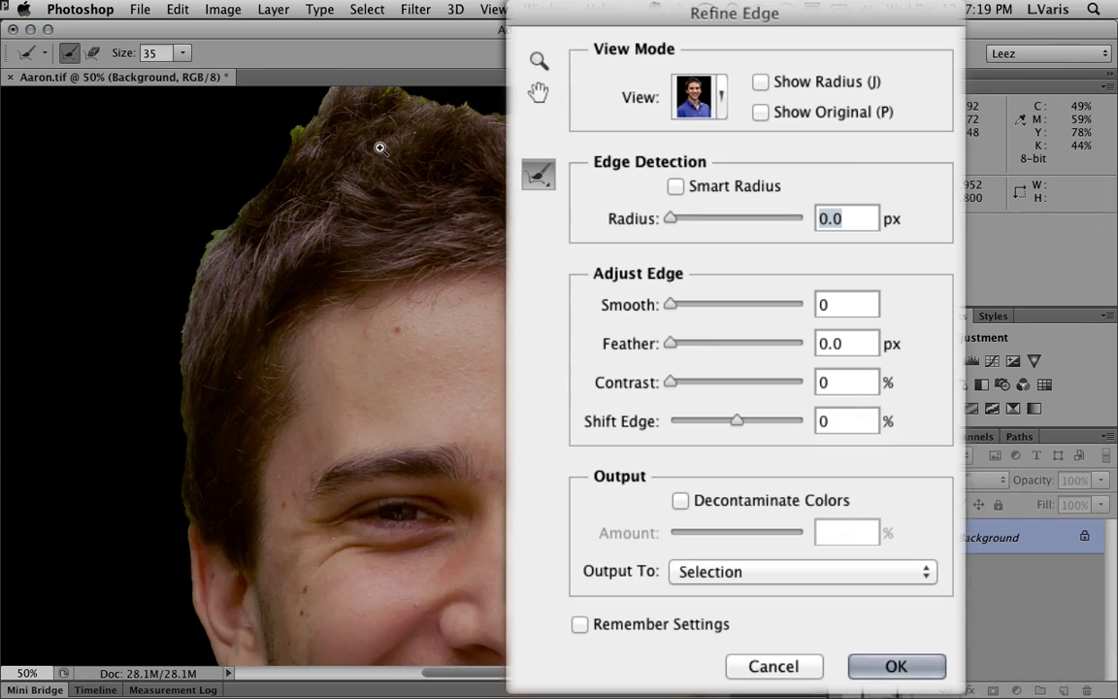
left_click_drag(376, 148, 351, 279)
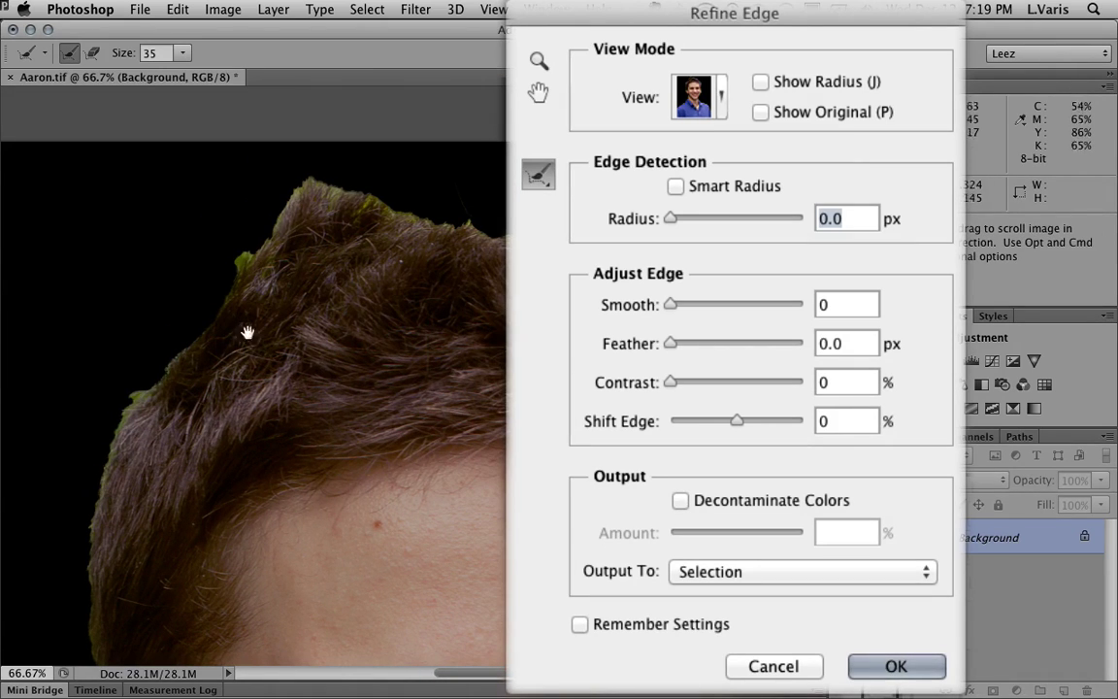
scroll(377, 361, "down", 10)
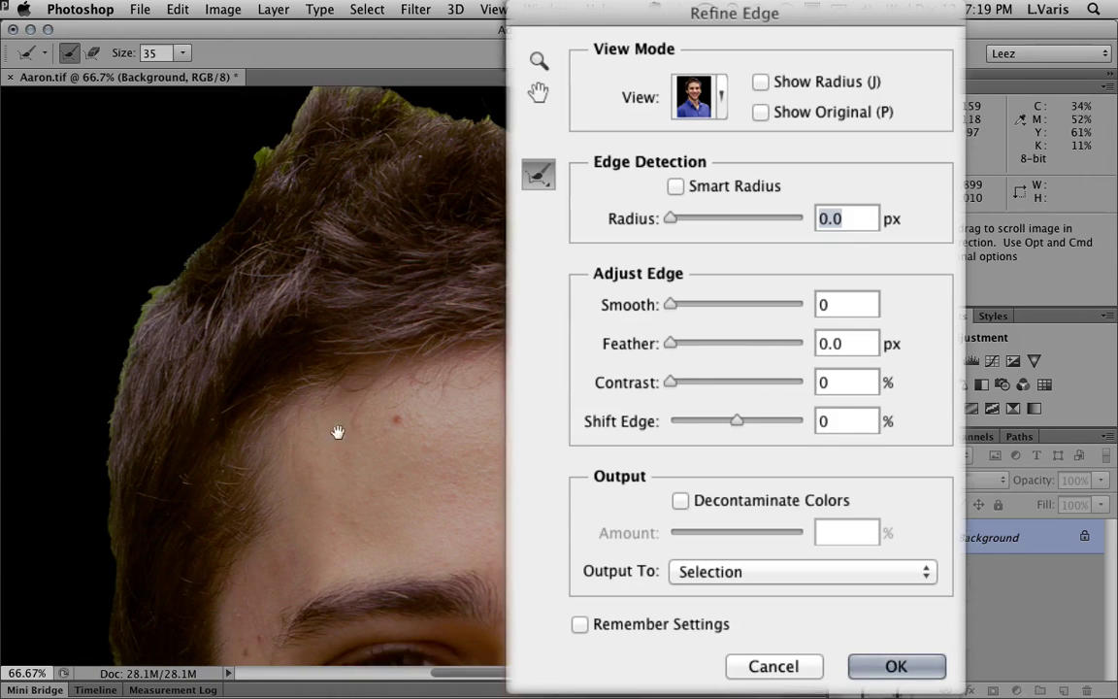
scroll(324, 277, "down", 5)
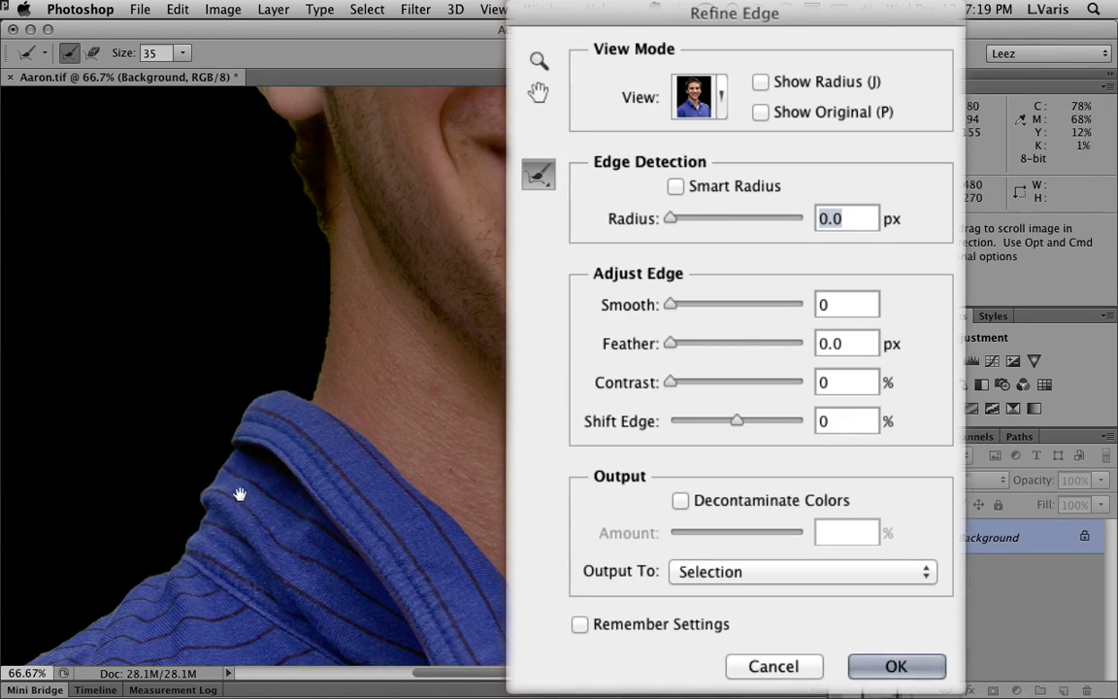
scroll(468, 263, "up", 12)
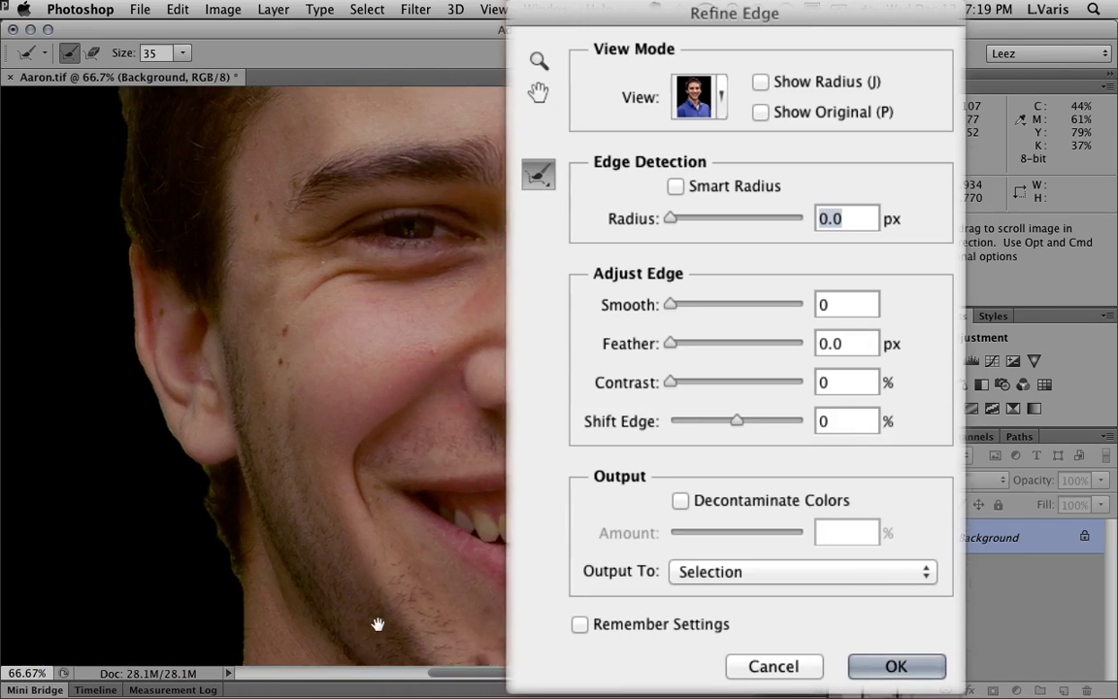
scroll(185, 219, "up", 4)
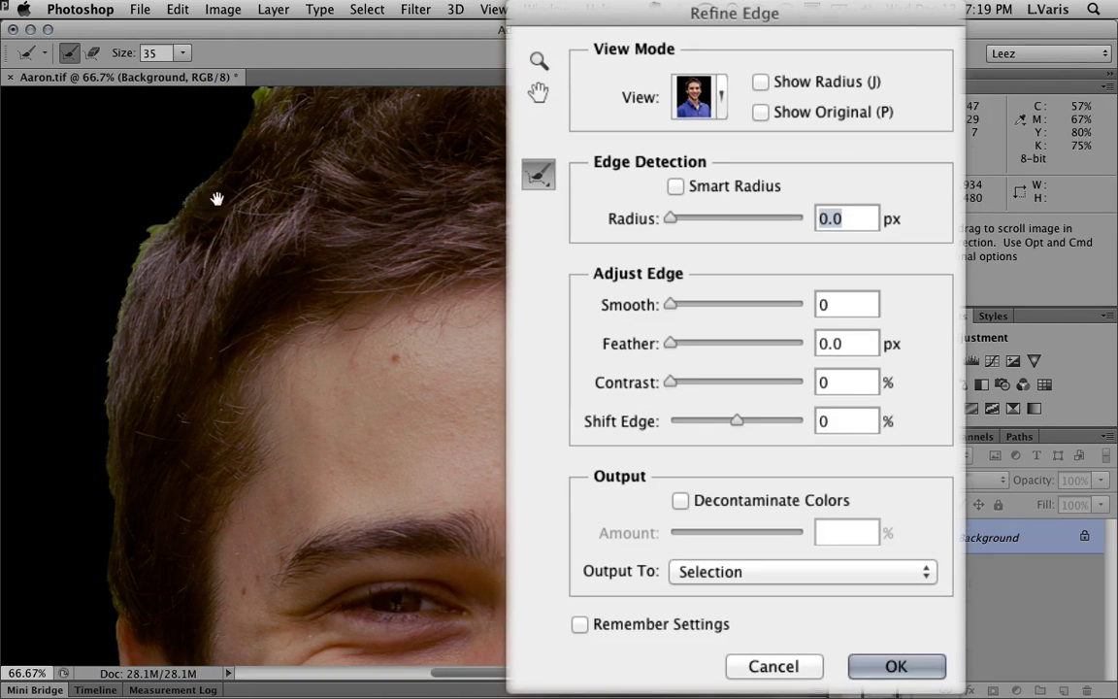
scroll(220, 296, "up", 6)
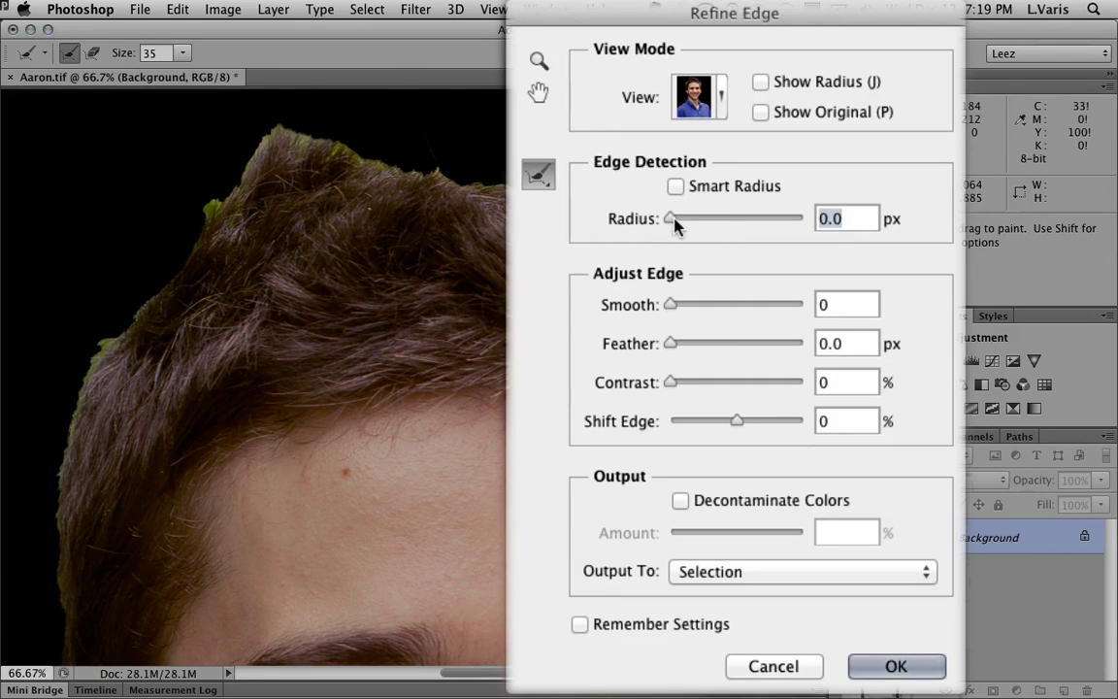
Step: Show the edge-detection radius, enable Smart Radius and set the Radius to 69.1 px
left_click_drag(669, 221, 684, 224)
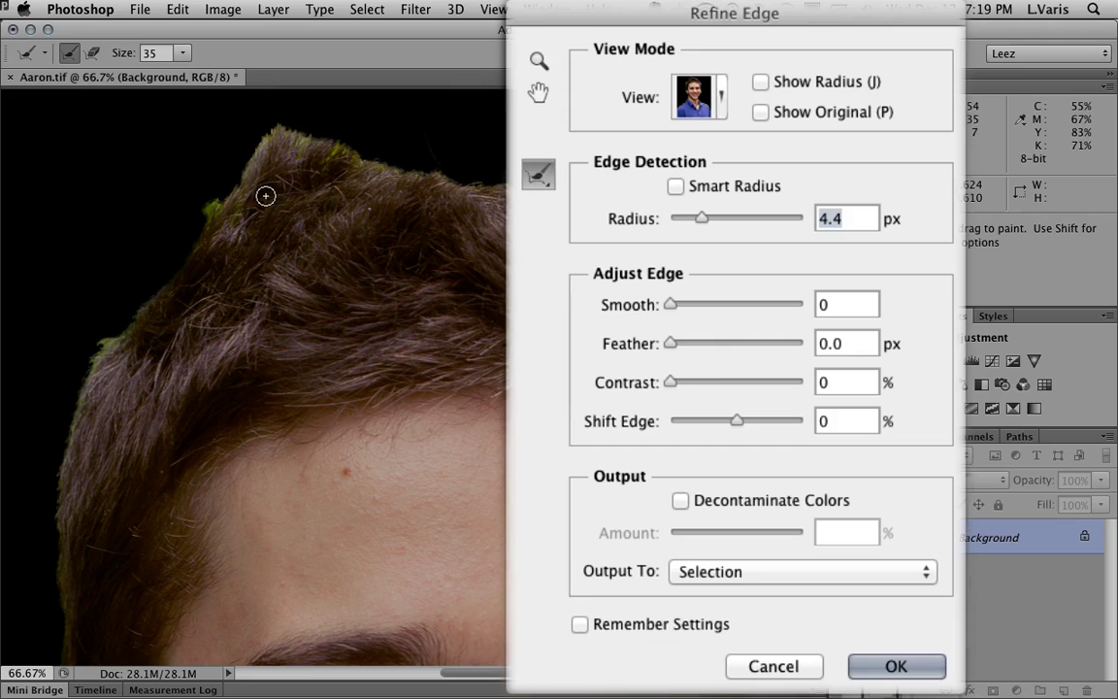
left_click(762, 84)
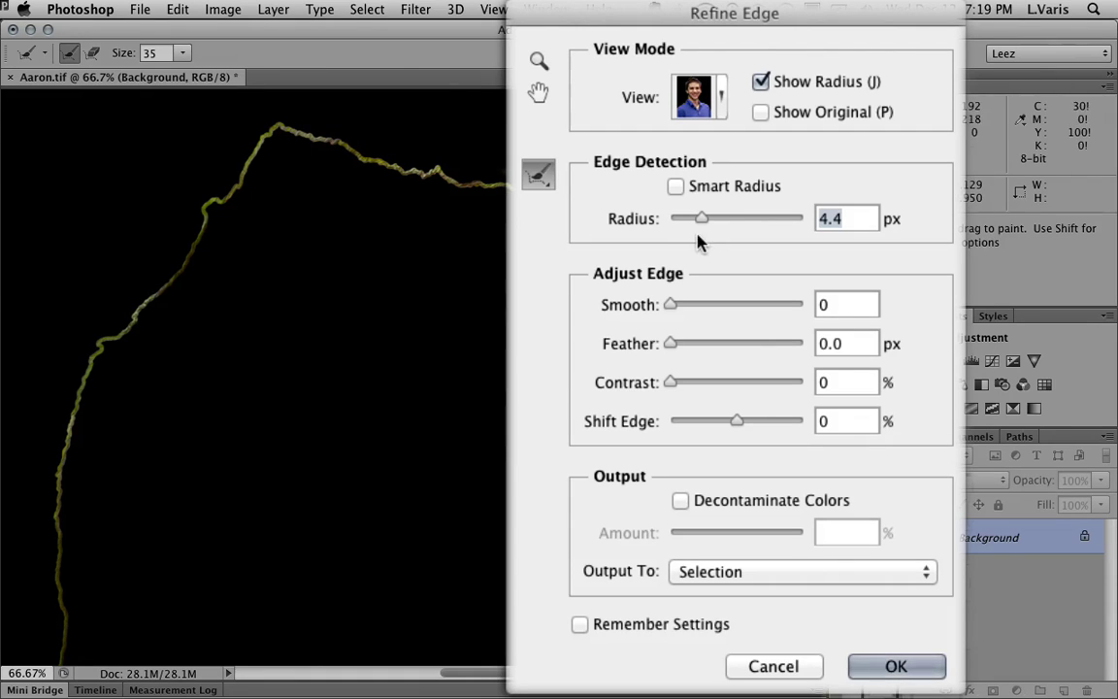
left_click_drag(702, 223, 766, 223)
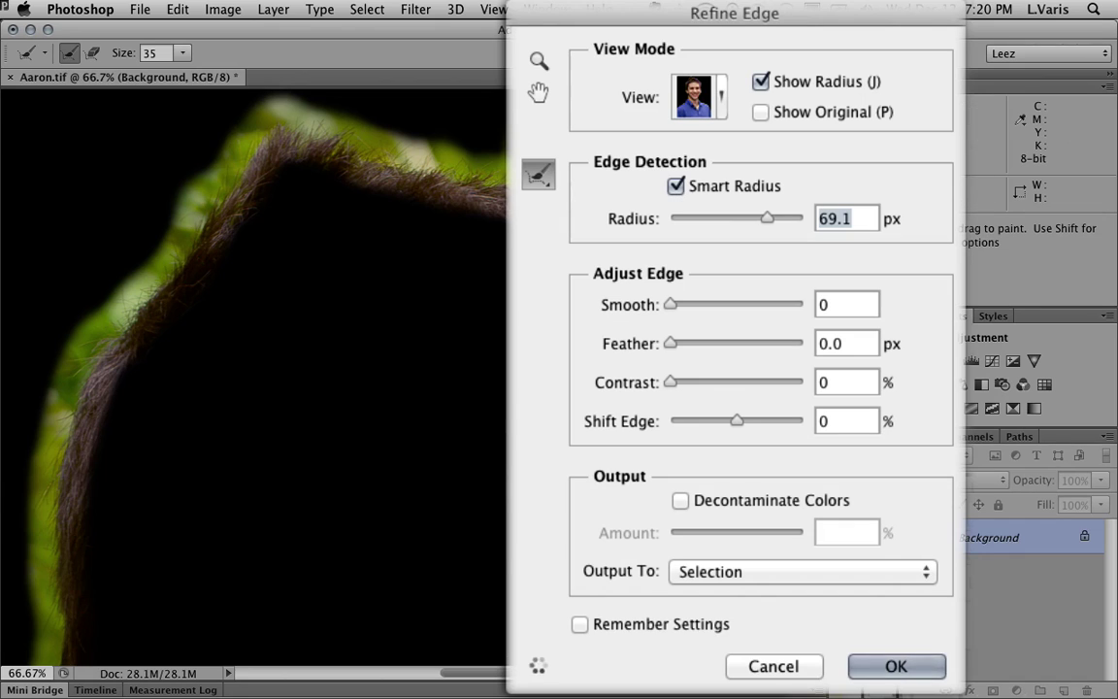
Step: Examine the Smart Radius band along the hair, neck and collar, and turn off the radius display
left_click_drag(252, 168, 143, 387)
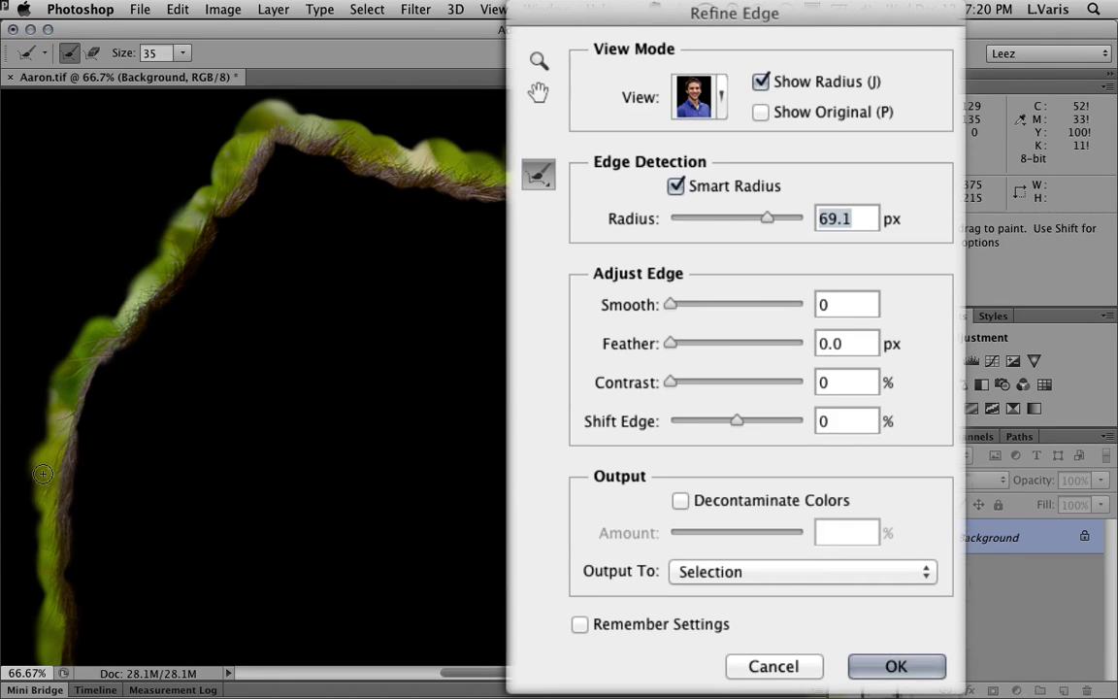
mouse_move(182, 497)
left_mouse_down()
mouse_move(224, 474)
mouse_move(242, 233)
left_mouse_up()
left_click_drag(275, 604, 184, 512)
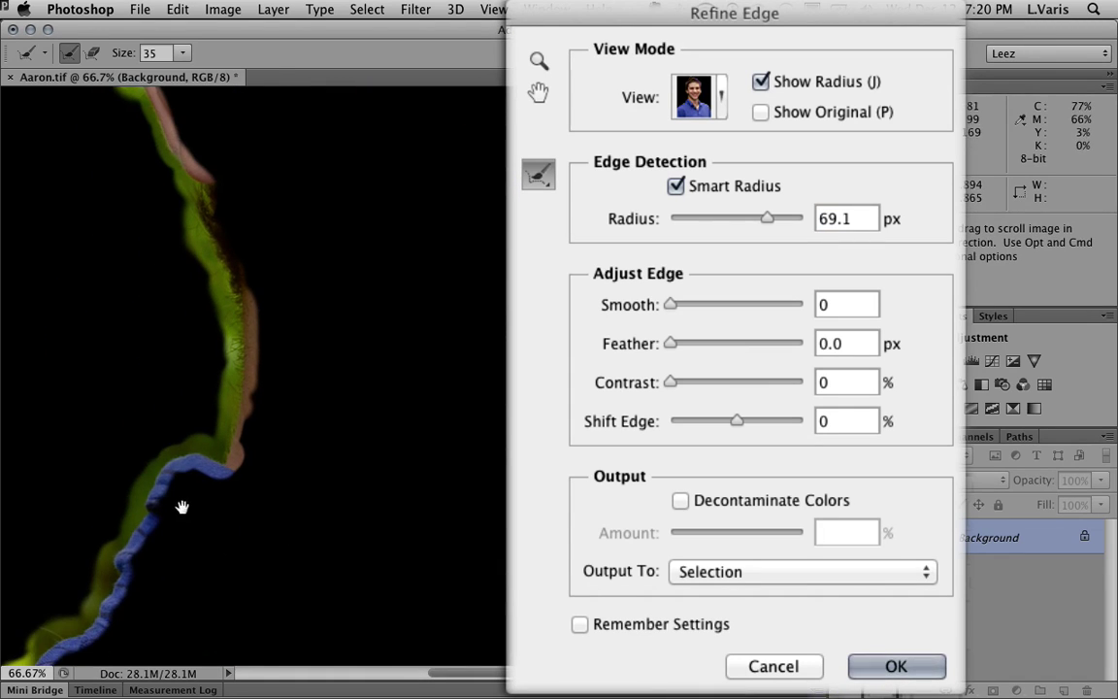
left_click_drag(229, 470, 317, 231)
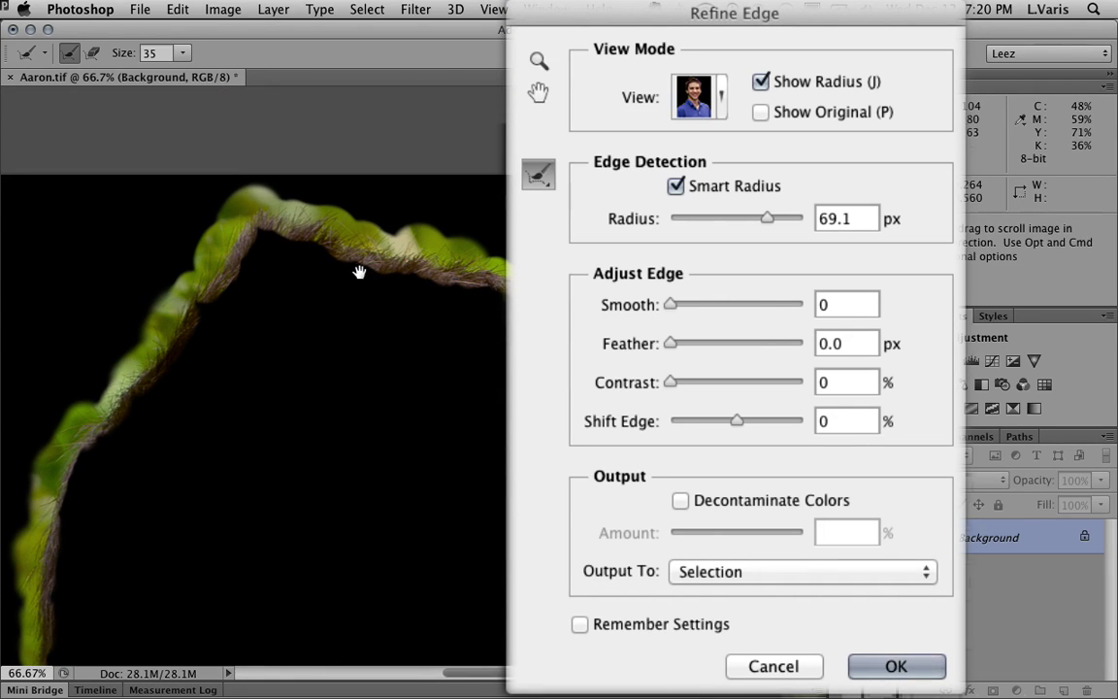
left_click(761, 82)
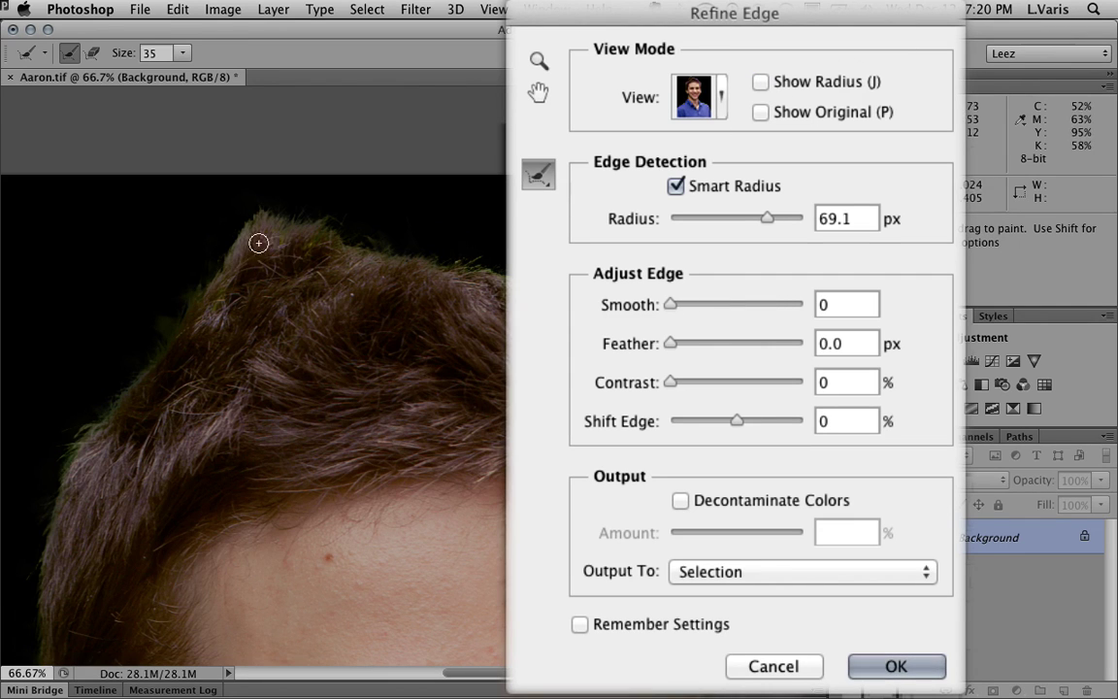
Step: Inspect the refined hair edge, preview it in the On Layers and Overlay views, and return to On Black
key("space")
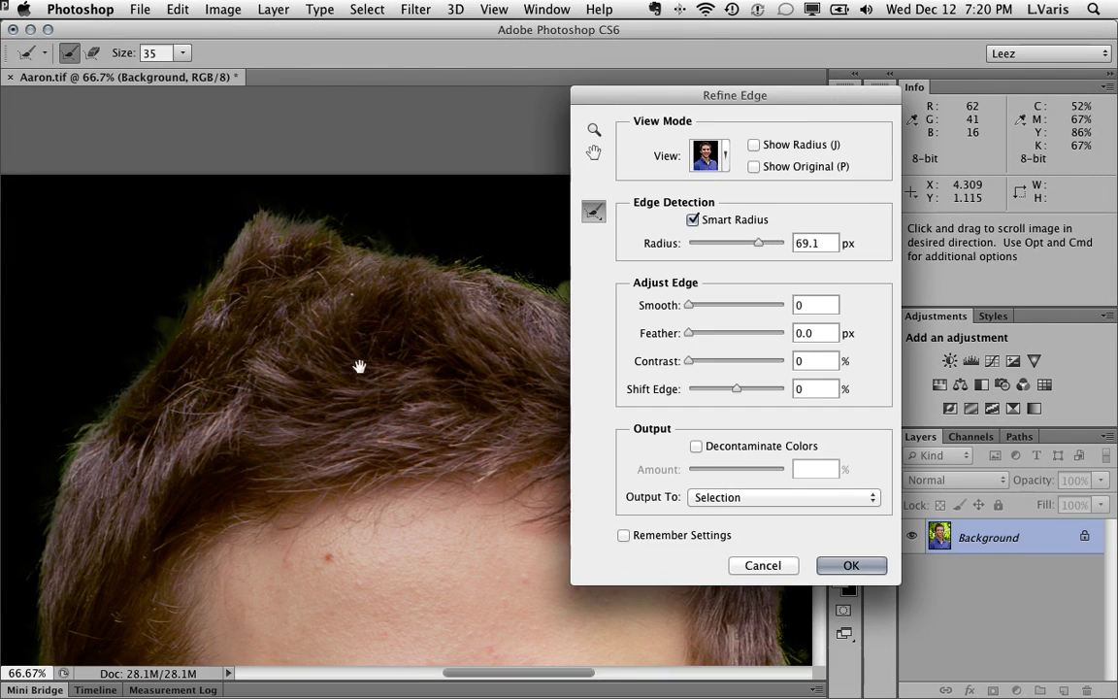
left_click_drag(365, 367, 150, 300)
scroll(460, 398, "down", 5)
left_click_drag(480, 466, 552, 599)
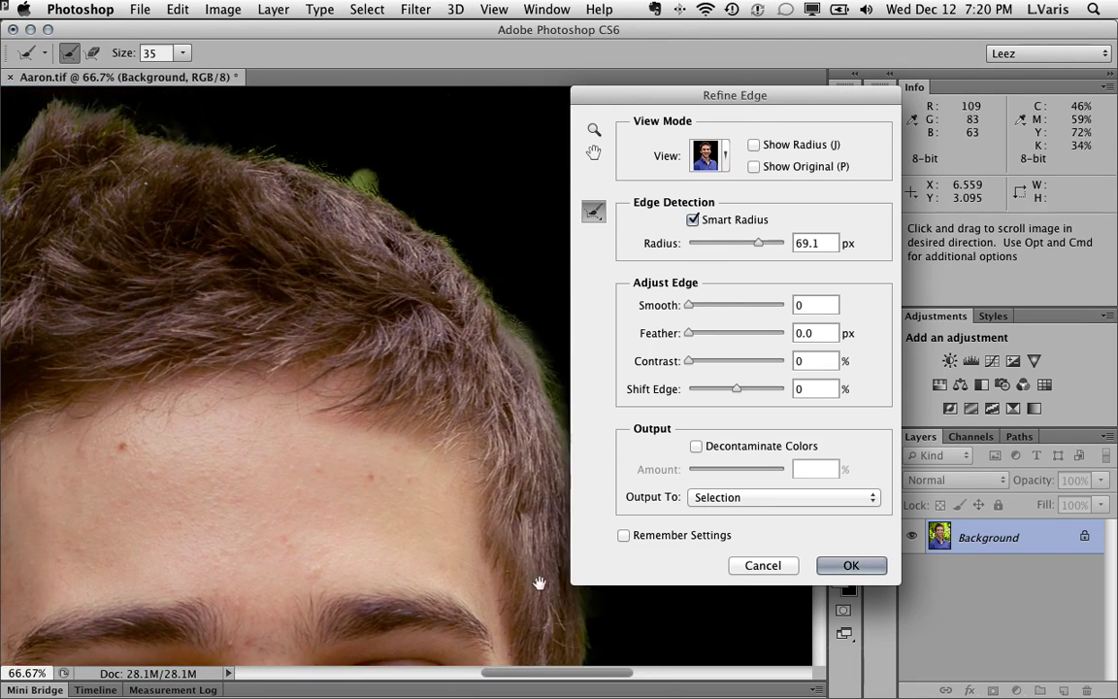
left_click_drag(315, 297, 512, 232)
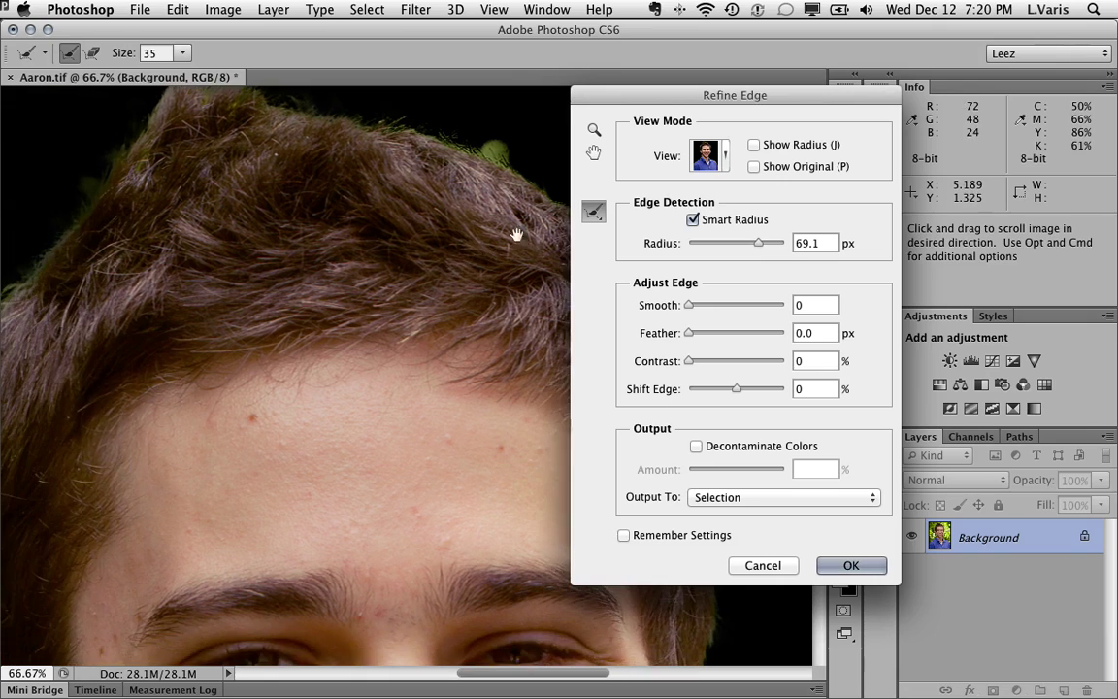
left_click(727, 160)
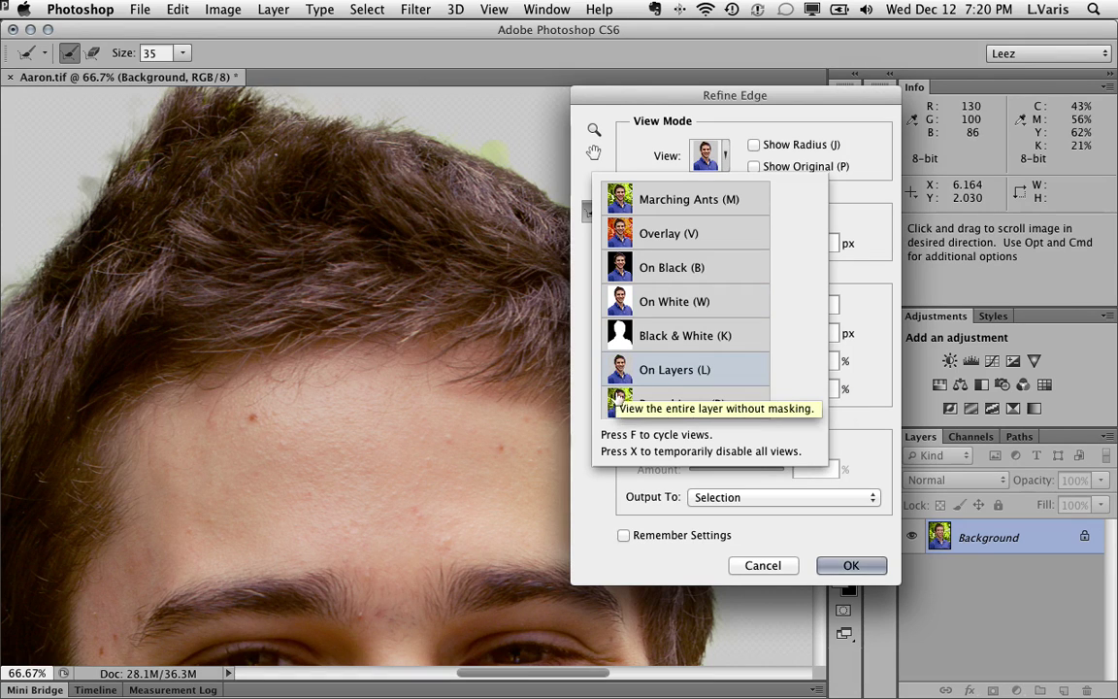
left_click(620, 230)
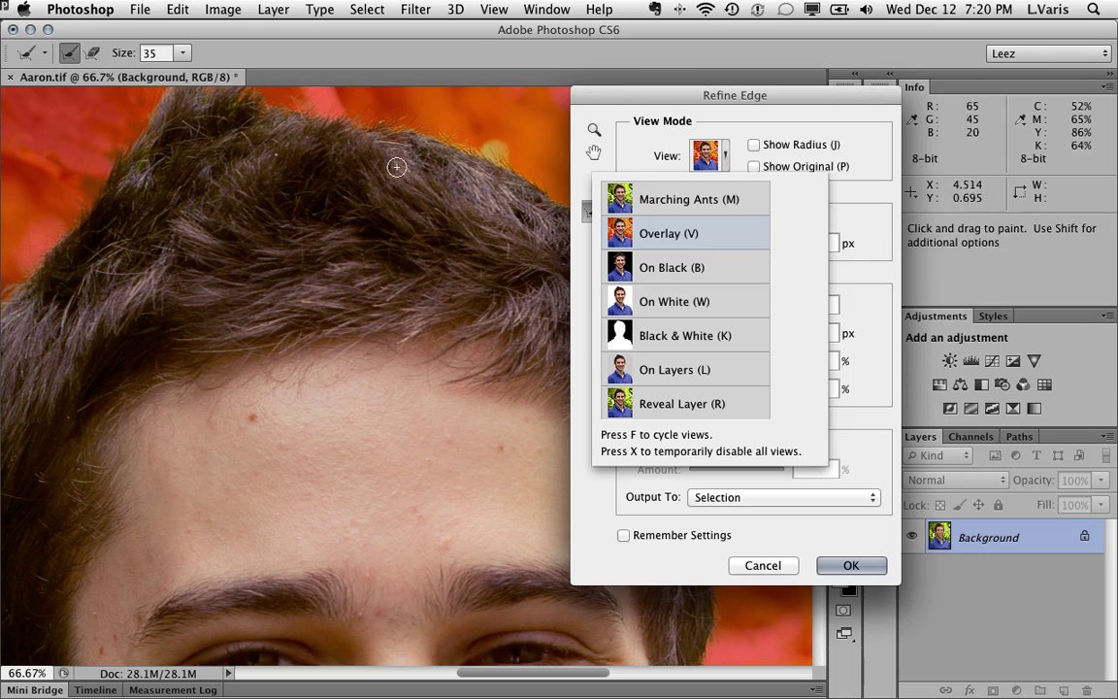
left_click_drag(402, 227, 492, 294)
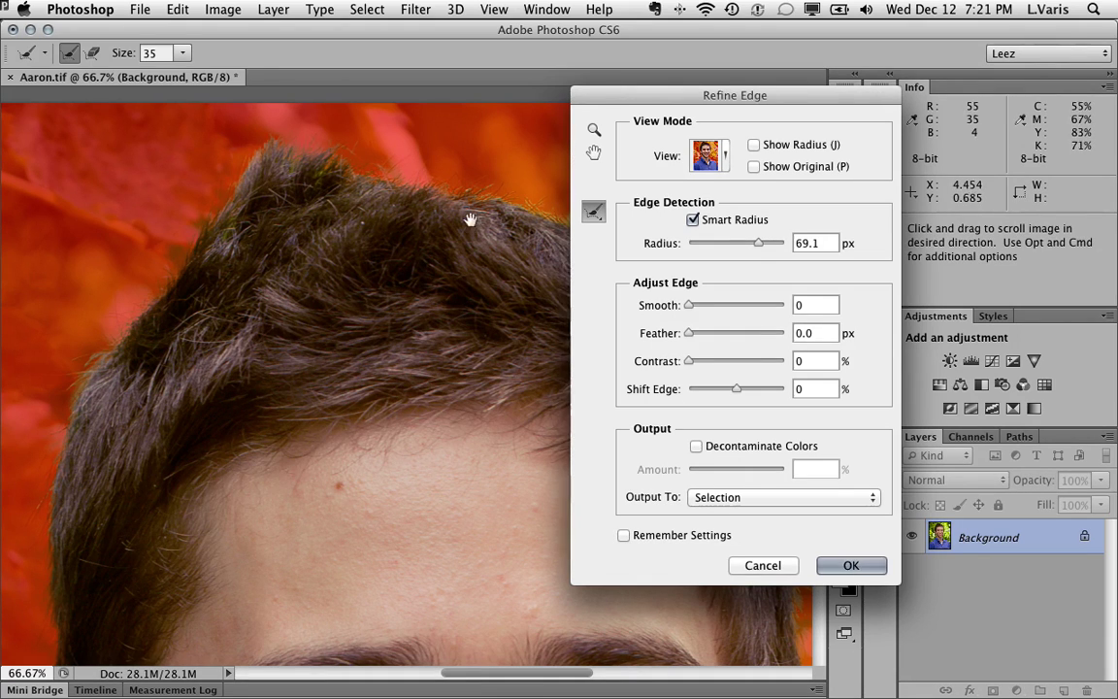
left_click(725, 155)
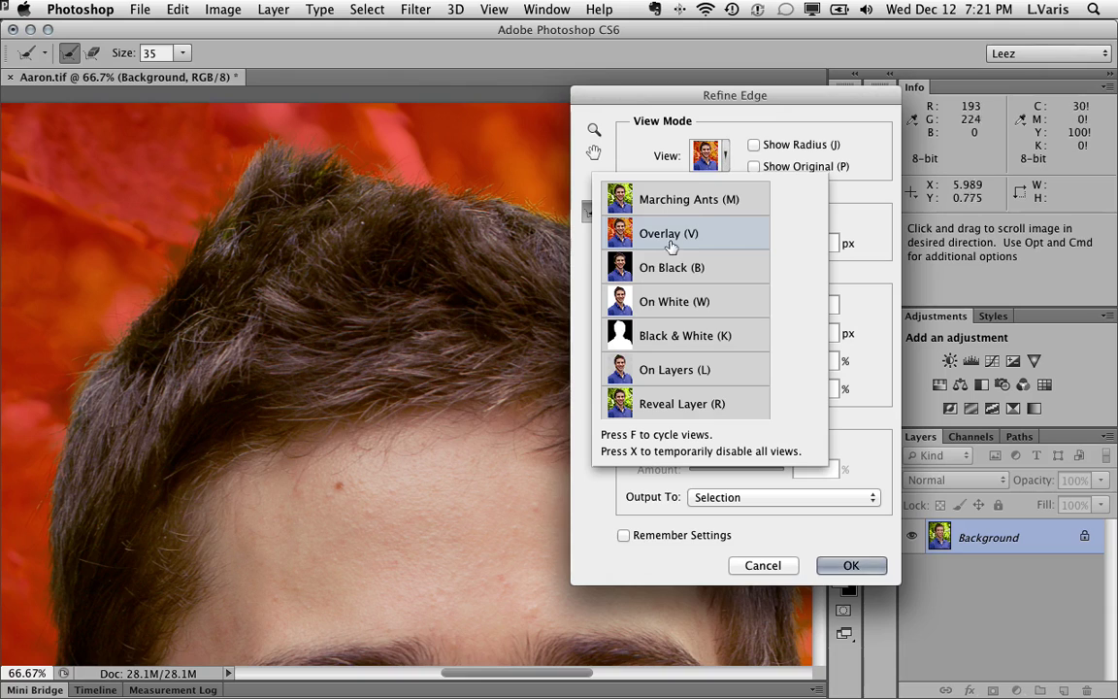
left_click(626, 267)
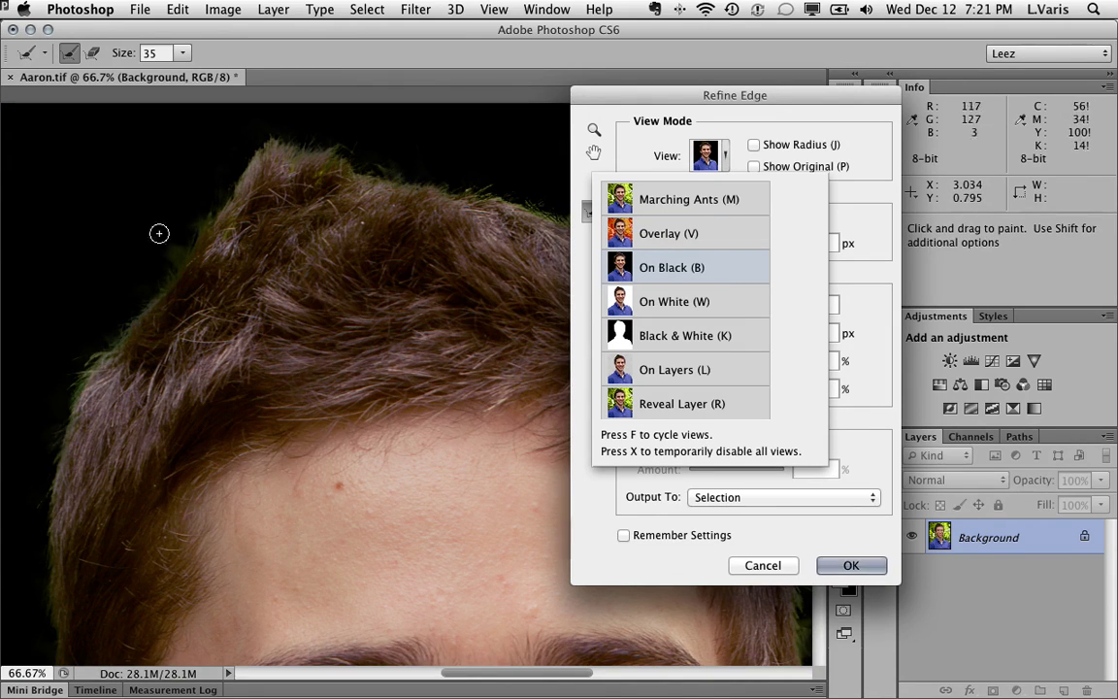
Step: Brush away the leftover green foliage patch above the hair at brush size 35
key("space")
left_click_drag(267, 300, 102, 297)
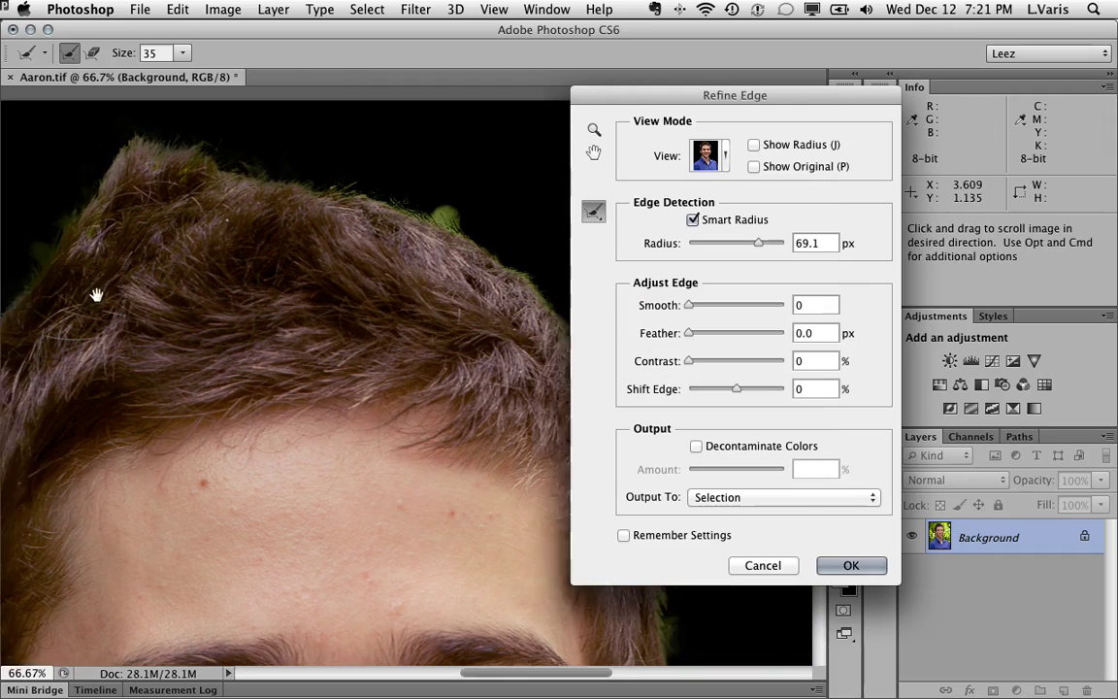
left_click_drag(445, 307, 345, 367)
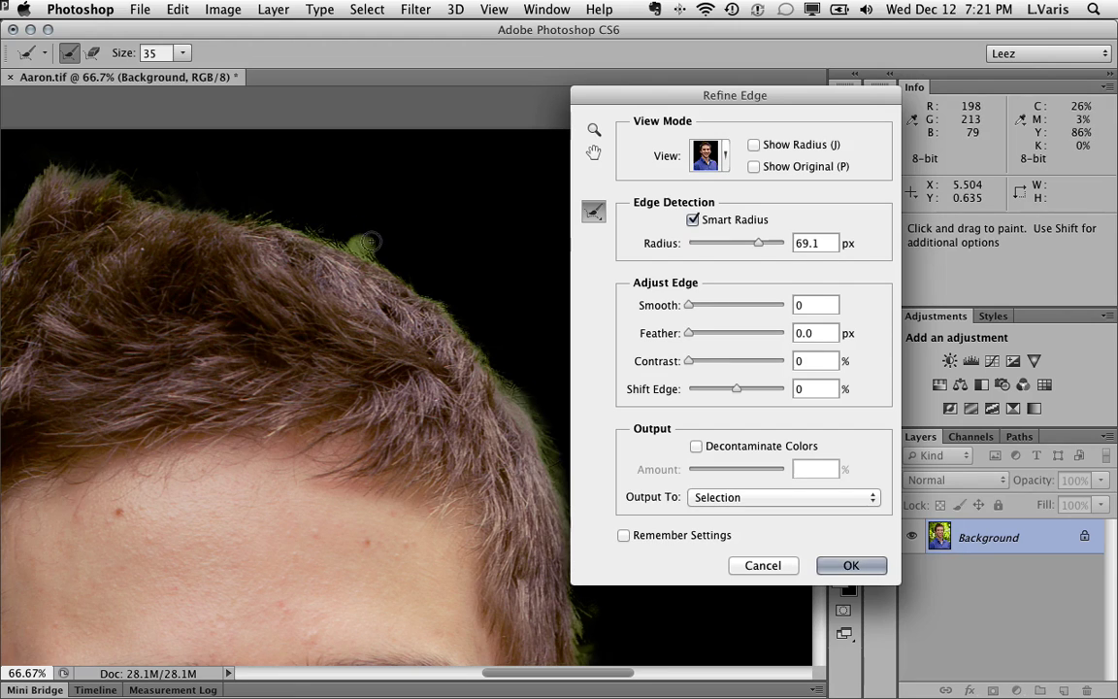
left_click_drag(362, 241, 362, 246)
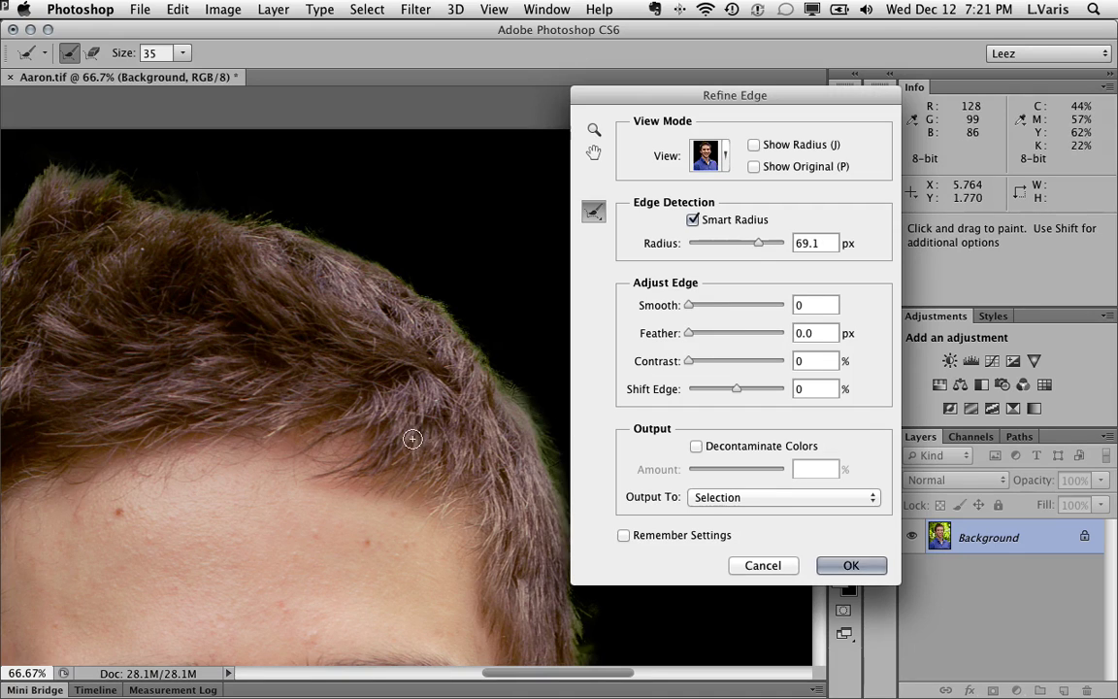
Step: Brush away the green foliage remnants outside the ear and the side of the hair
key("space")
left_click_drag(407, 437, 298, 207)
scroll(298, 207, "down", 5)
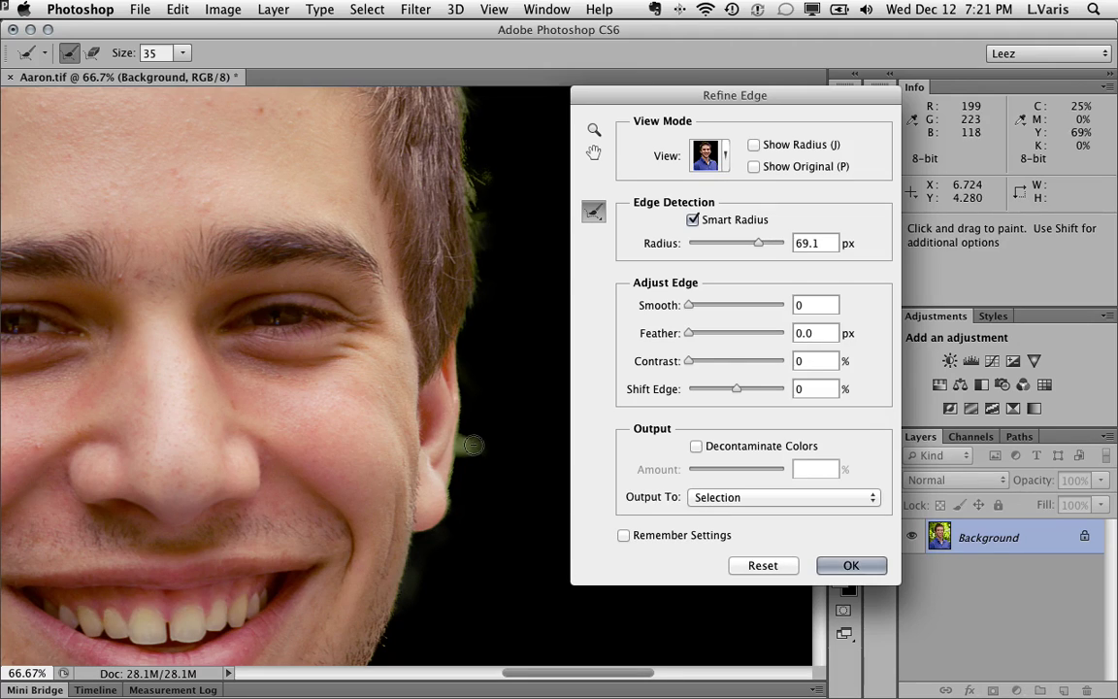
mouse_move(470, 433)
left_mouse_down()
mouse_move(425, 387)
mouse_move(420, 408)
mouse_move(499, 444)
left_mouse_up()
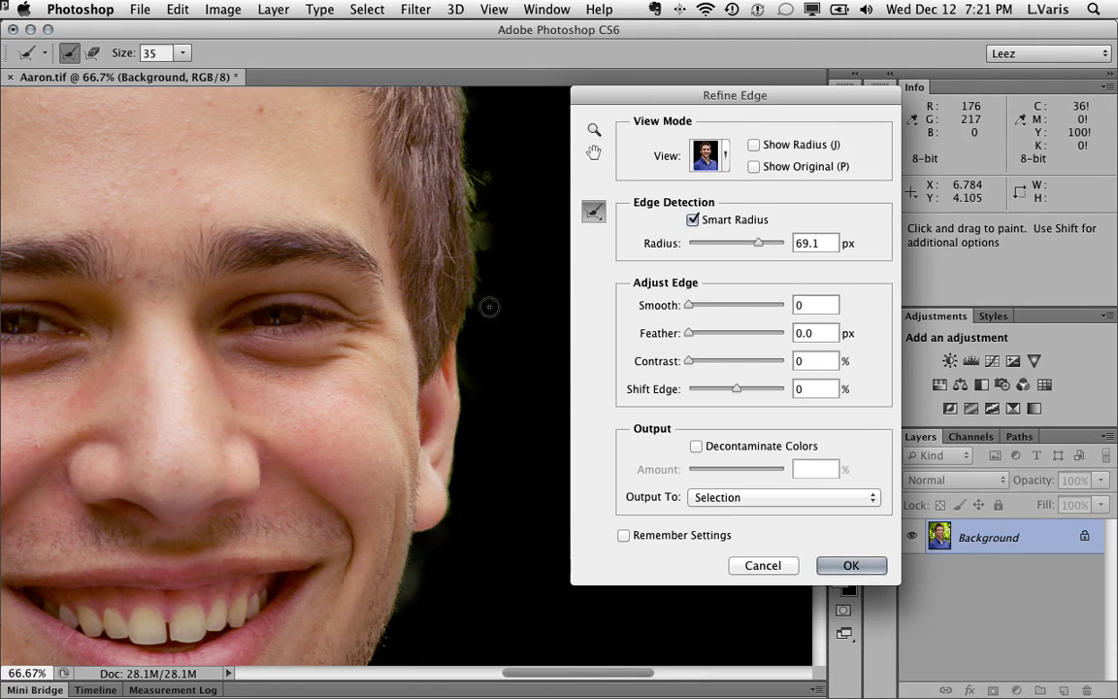
mouse_move(489, 213)
left_mouse_down()
mouse_move(504, 260)
mouse_move(510, 168)
mouse_move(492, 149)
mouse_move(484, 167)
mouse_move(526, 215)
mouse_move(530, 387)
mouse_move(475, 514)
mouse_move(422, 561)
mouse_move(407, 607)
mouse_move(423, 549)
mouse_move(468, 523)
left_mouse_up()
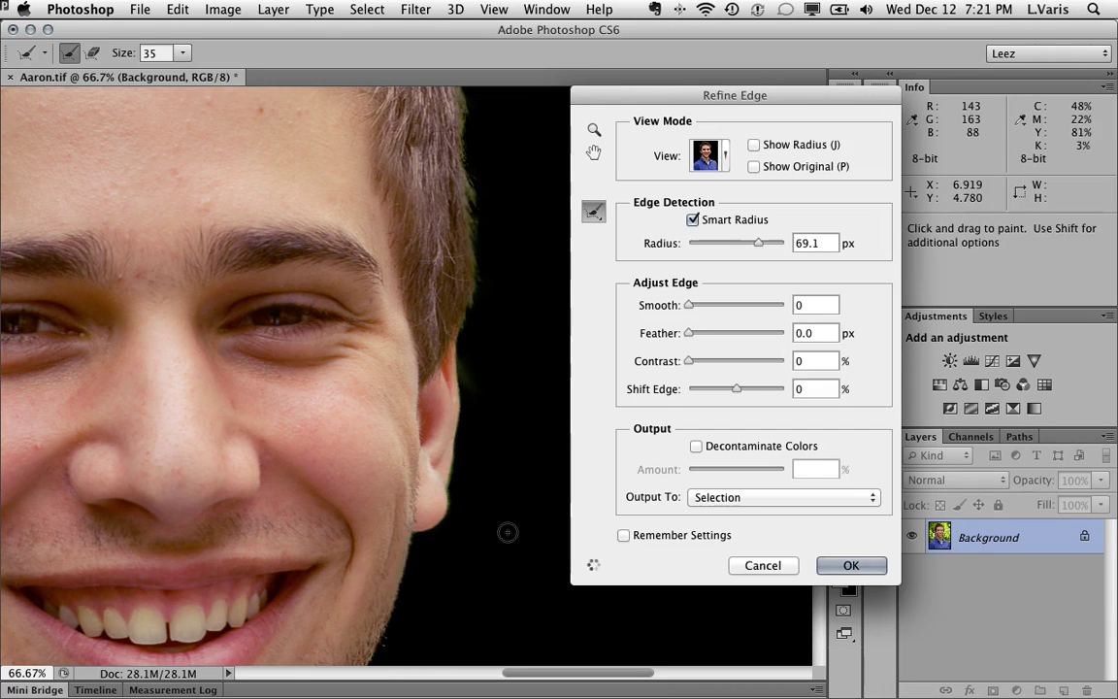
left_click_drag(466, 320, 454, 564)
Step: Erase the green foliage remnant outside the blue shirt collar from the refined edge with the 35 px brush
left_click_drag(311, 332, 312, 419)
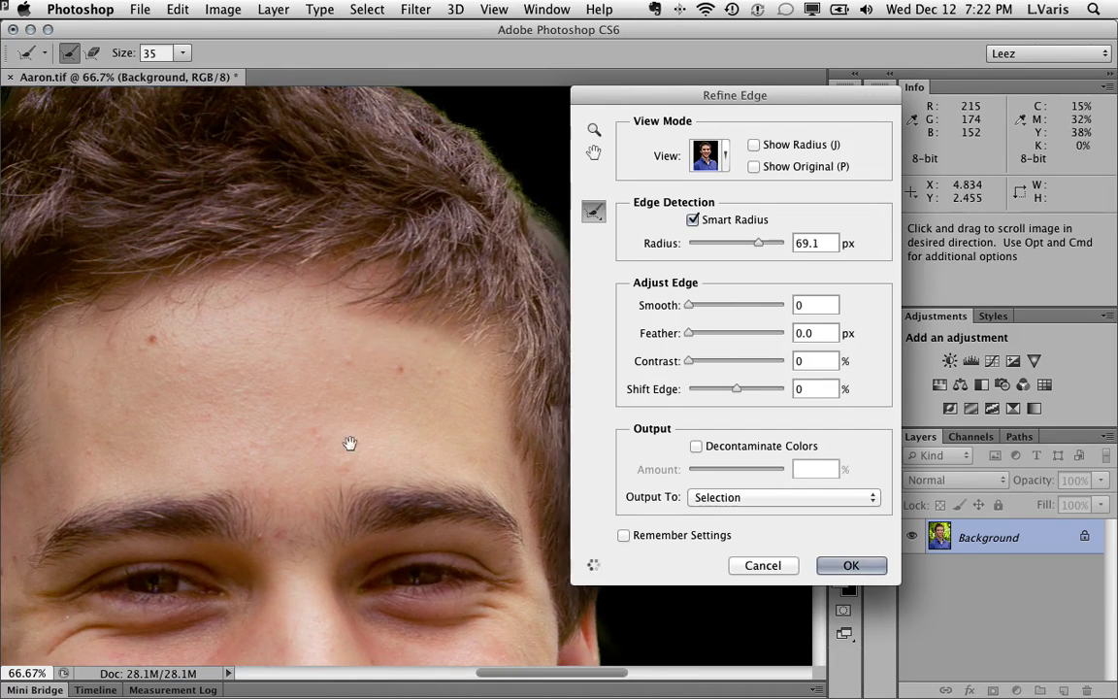
left_click_drag(268, 277, 268, 335)
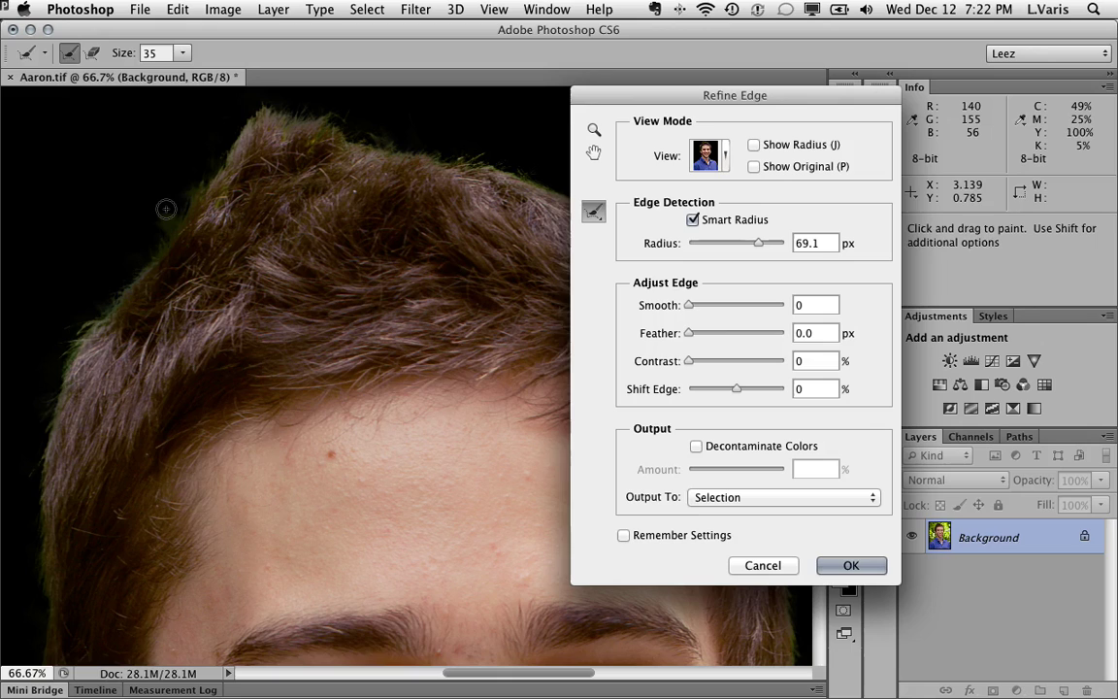
key("alt")
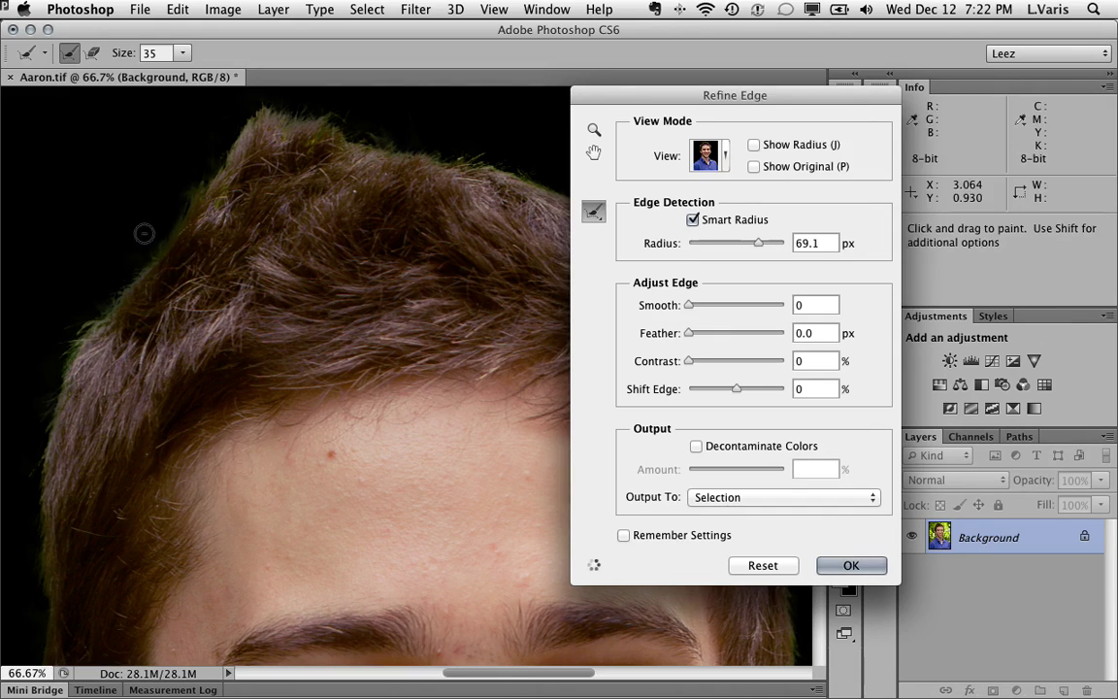
key("space")
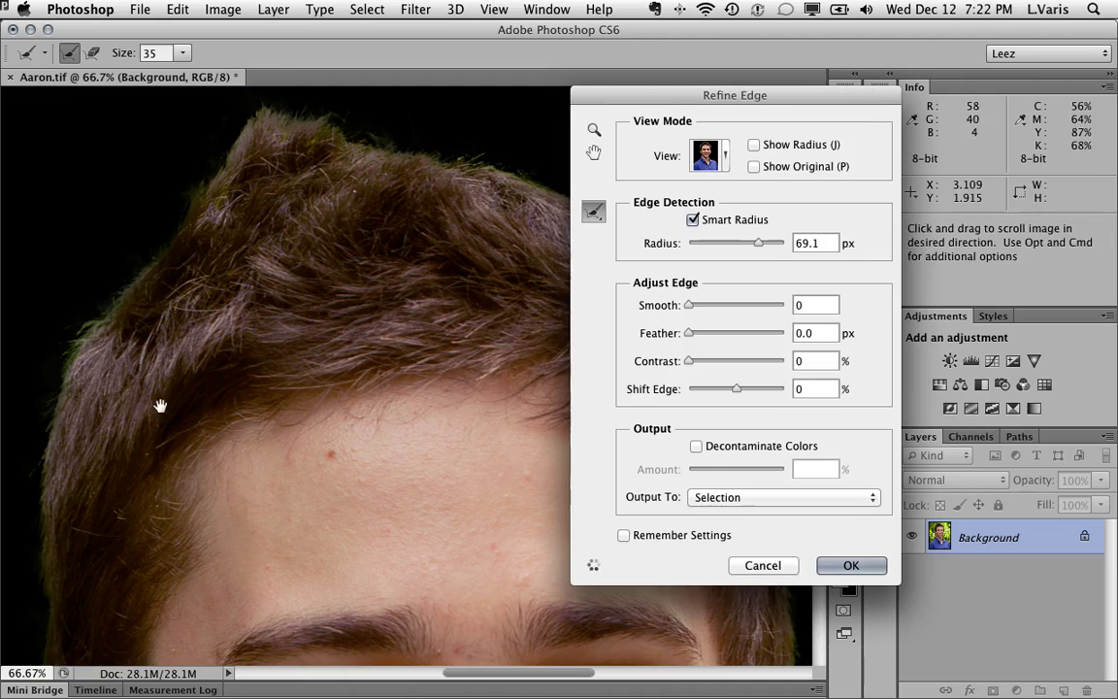
left_click_drag(160, 405, 305, 118)
mouse_move(281, 456)
left_mouse_down()
mouse_move(275, 332)
mouse_move(291, 150)
left_mouse_up()
left_click_drag(319, 368, 325, 39)
left_click_drag(445, 537, 232, 269)
mouse_move(285, 445)
left_mouse_down()
mouse_move(465, 563)
mouse_move(289, 479)
left_mouse_up()
mouse_move(287, 312)
left_mouse_down()
mouse_move(289, 404)
mouse_move(323, 409)
left_mouse_up()
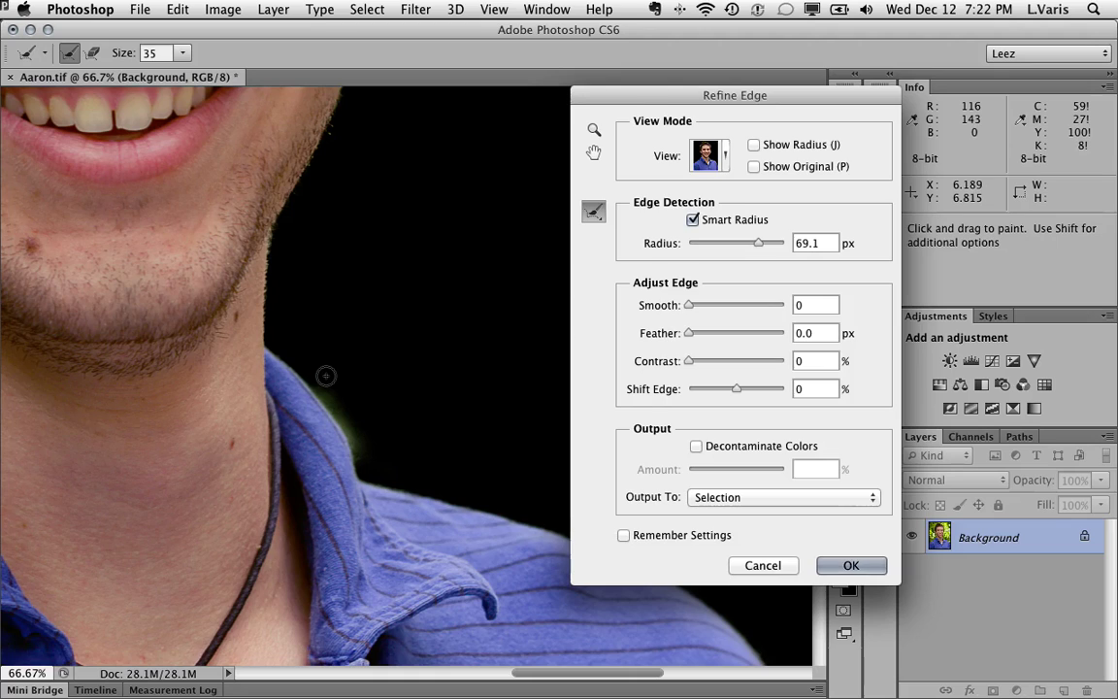
key("alt")
mouse_move(317, 383)
left_mouse_down()
mouse_move(369, 464)
mouse_move(337, 406)
mouse_move(360, 392)
left_mouse_up()
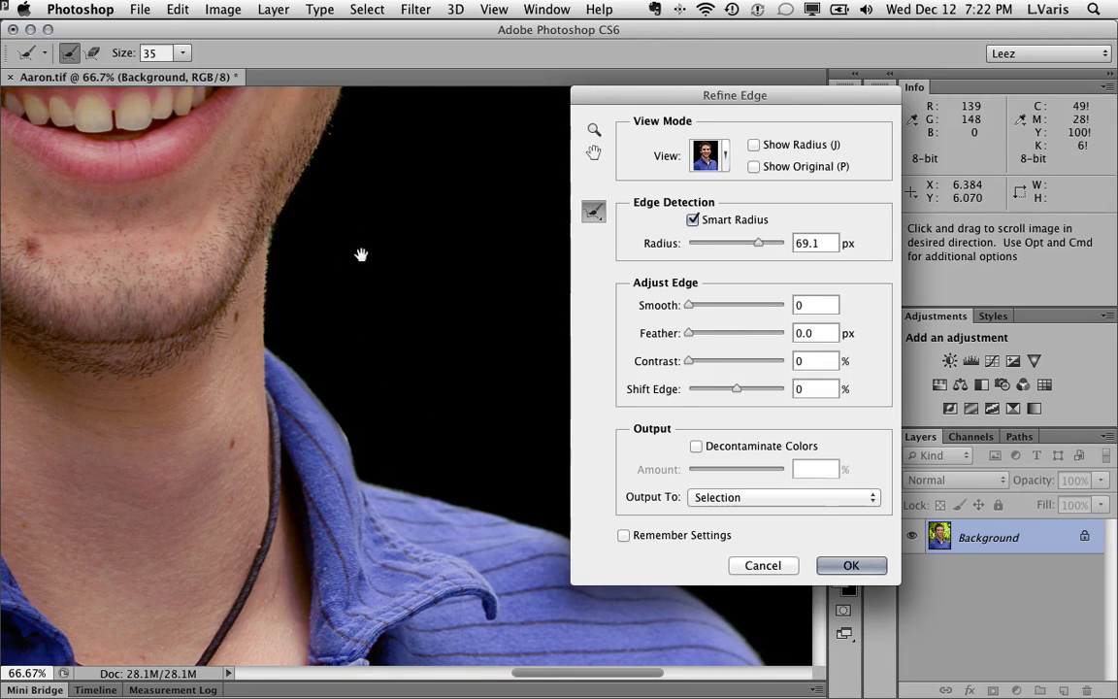
Step: Examine the refined edge around the neck, ears, hair and shoulders against black, finishing with a view of the whole head
left_click_drag(357, 242, 362, 521)
left_click_drag(335, 311, 332, 372)
left_click_drag(367, 106, 369, 357)
left_click_drag(381, 132, 434, 475)
left_click_drag(427, 321, 332, 406)
left_click_drag(292, 321, 163, 422)
left_click_drag(243, 655, 214, 641)
left_click_drag(238, 288, 241, 429)
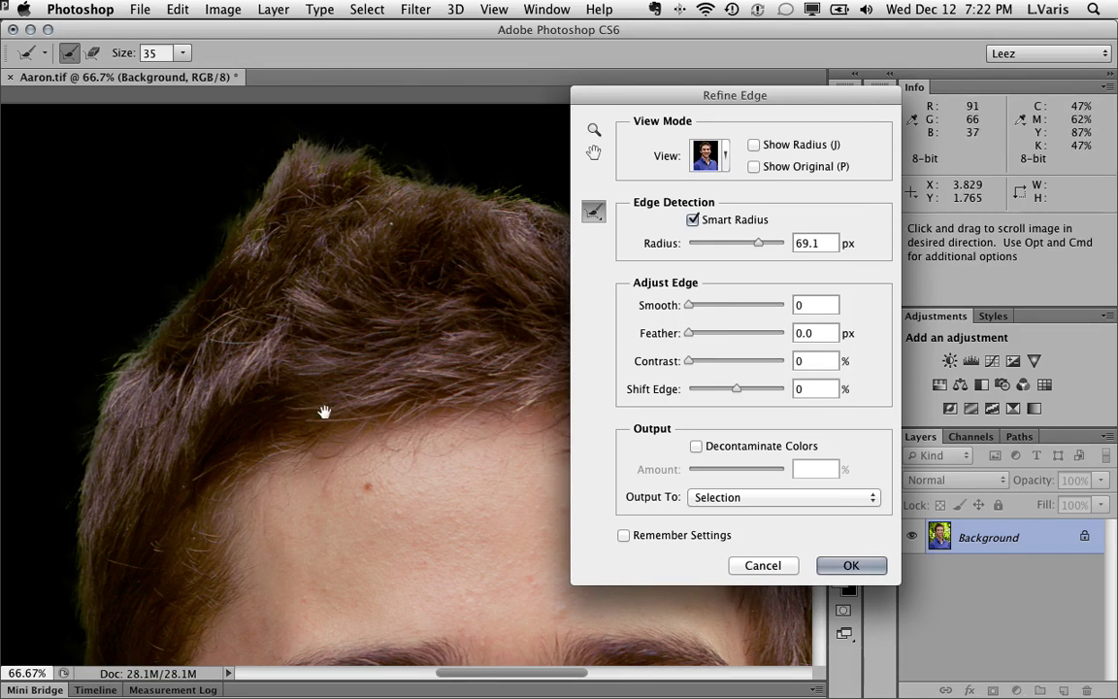
left_click_drag(324, 411, 220, 437)
left_click_drag(391, 425, 270, 332)
left_click_drag(394, 464, 429, 170)
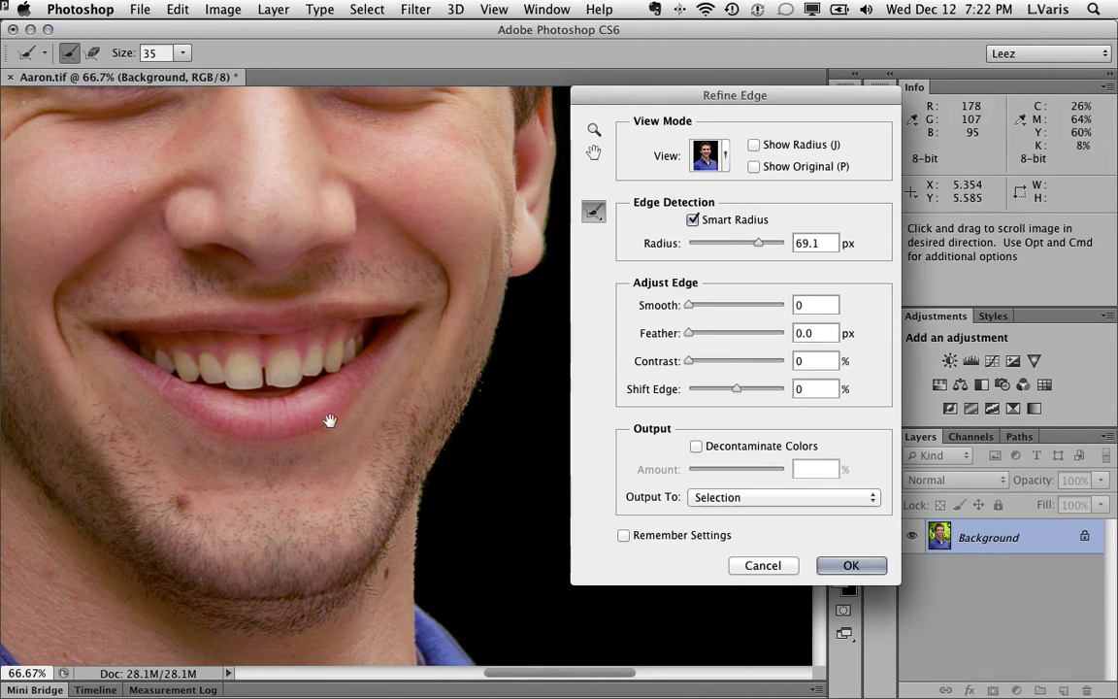
left_click_drag(332, 415, 429, 346)
left_click_drag(306, 352, 389, 374)
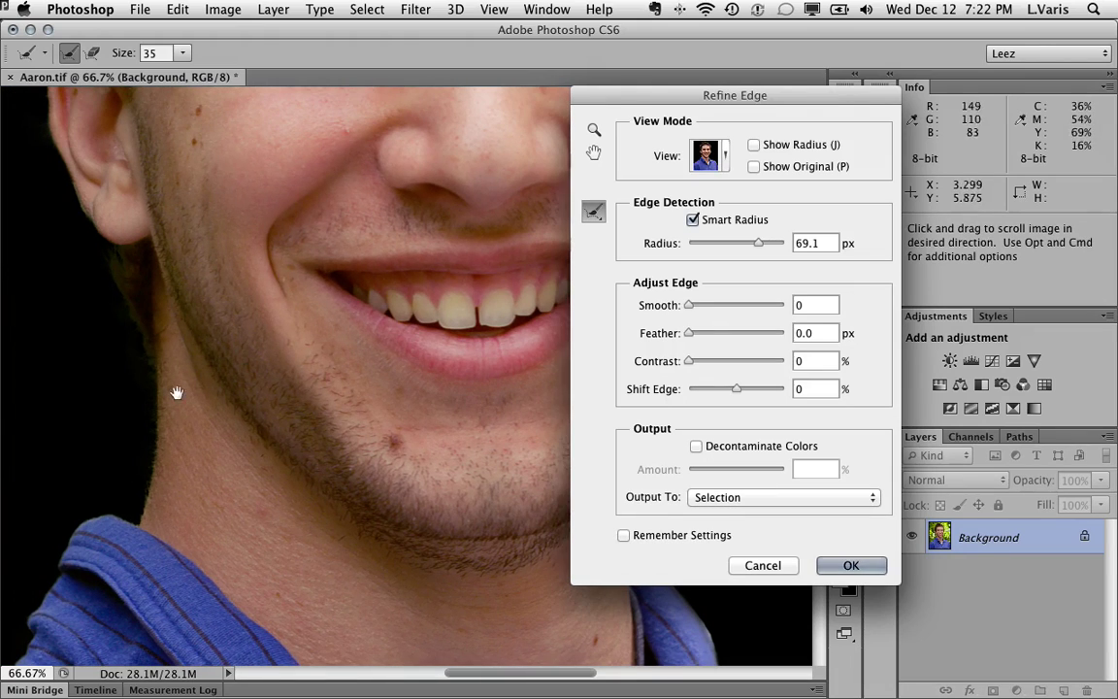
mouse_move(206, 521)
left_mouse_down()
mouse_move(205, 223)
mouse_move(194, 222)
mouse_move(162, 324)
left_mouse_up()
key("super+minus")
key("super+minus")
key("super+minus")
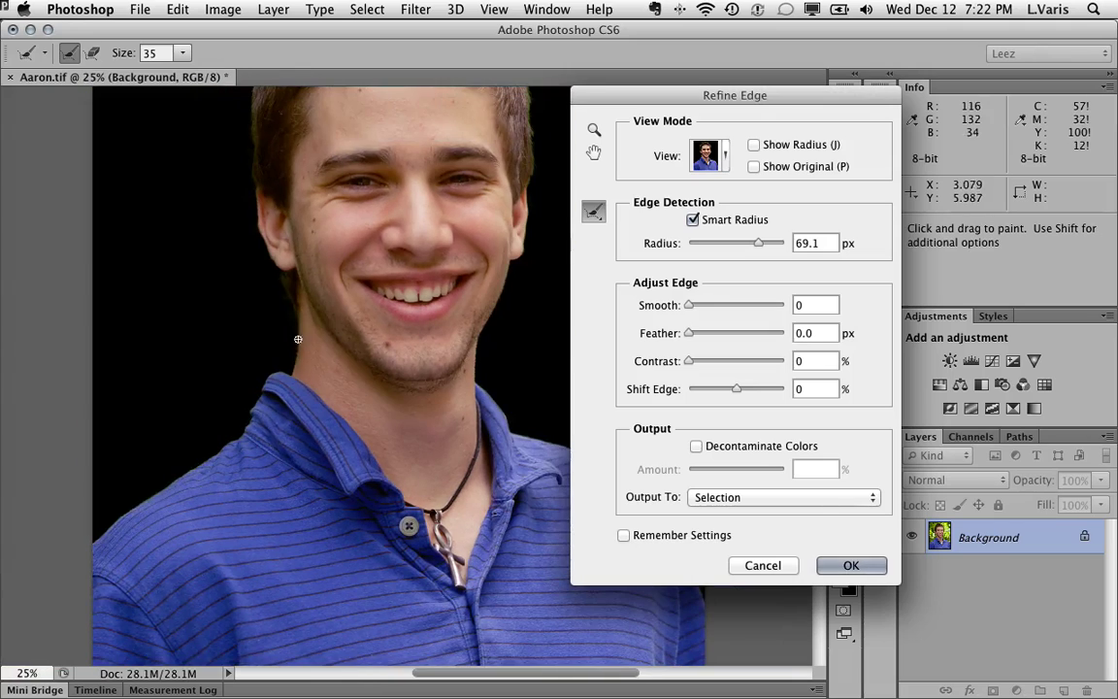
left_click_drag(364, 297, 334, 459)
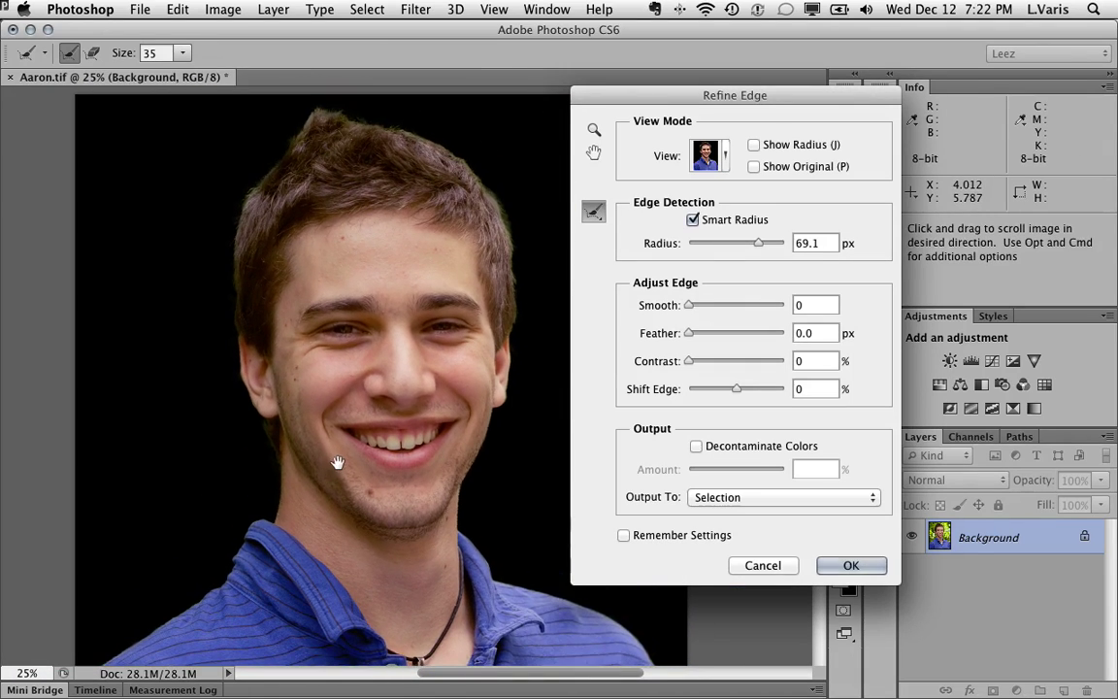
Step: Output the refined selection to a new layer with layer mask, and show and hide the Background layer to compare
left_click(774, 500)
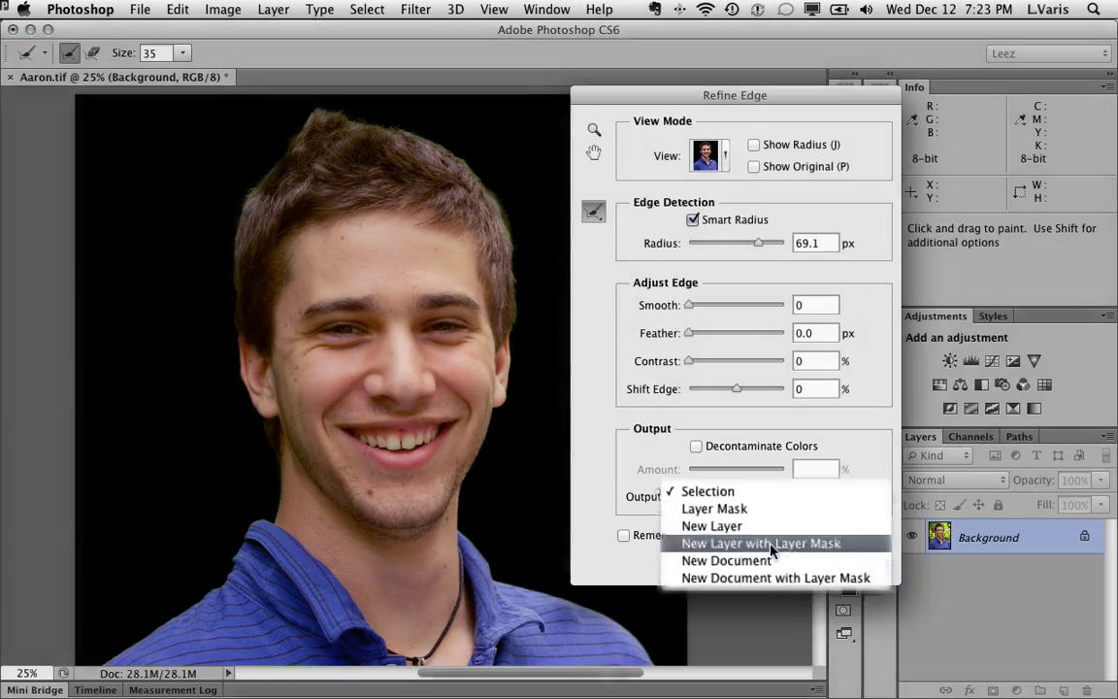
left_click(754, 539)
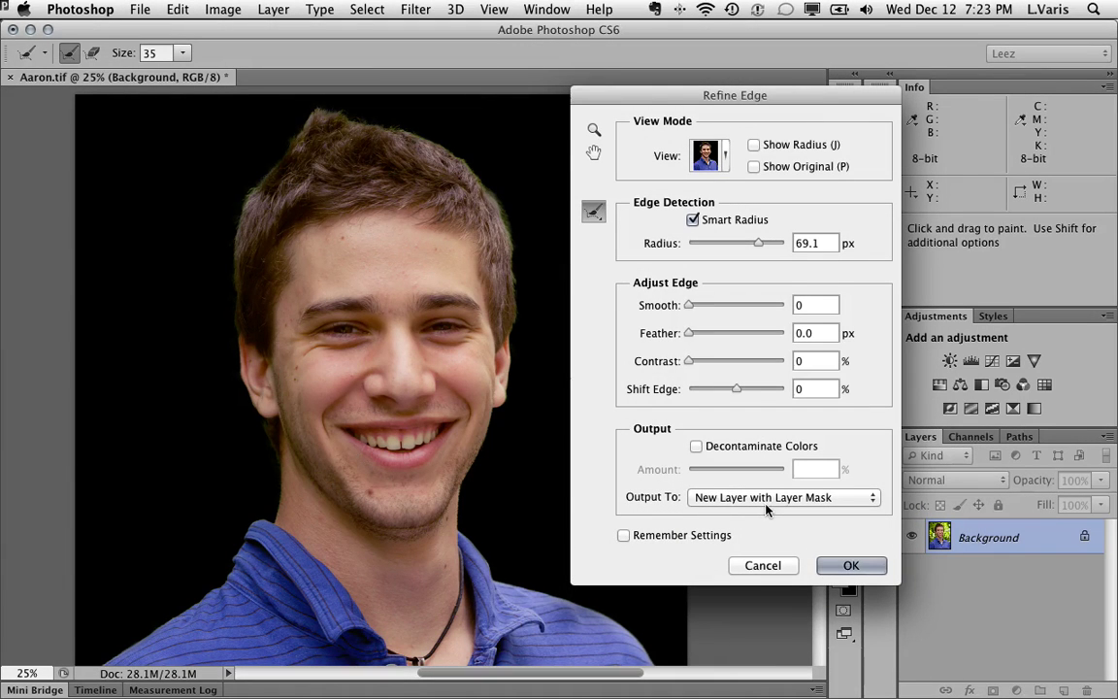
left_click(847, 568)
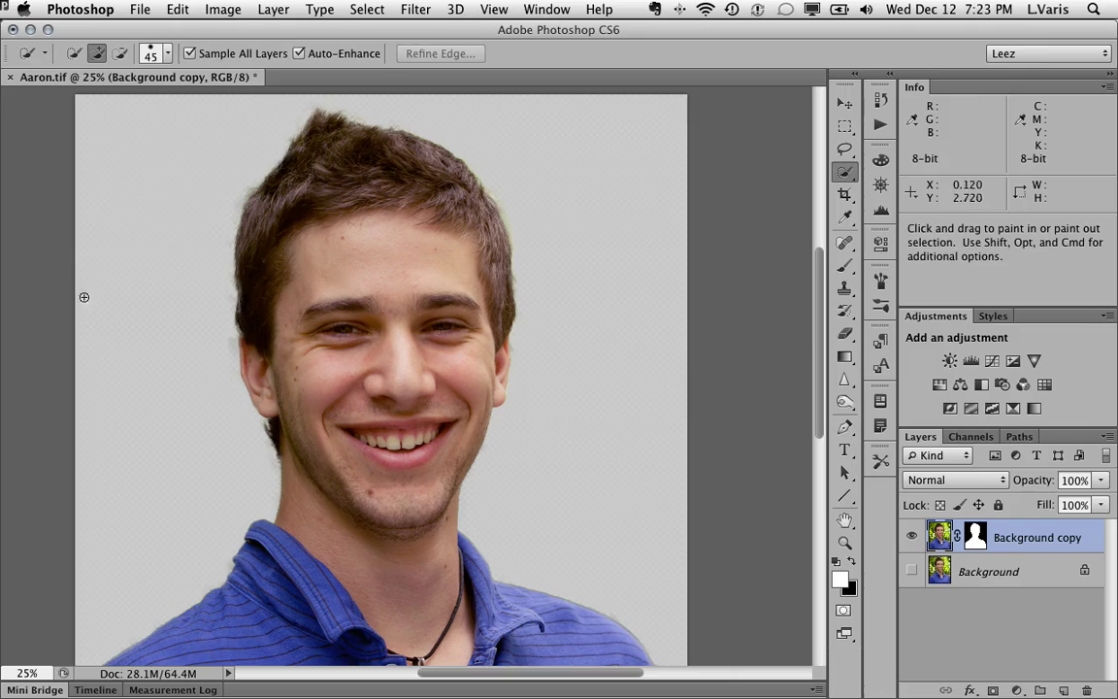
left_click(912, 573)
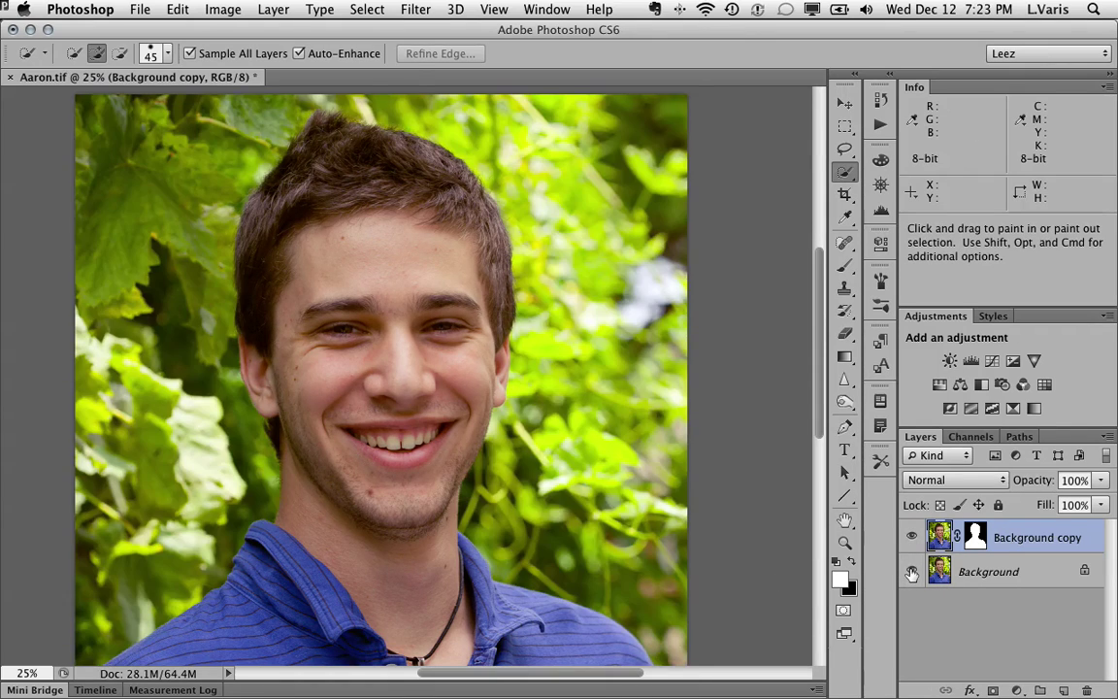
left_click(913, 573)
Step: Paint black on the Background copy layer mask with a 60 px brush to hide the tuft of hair atop the head
key("space")
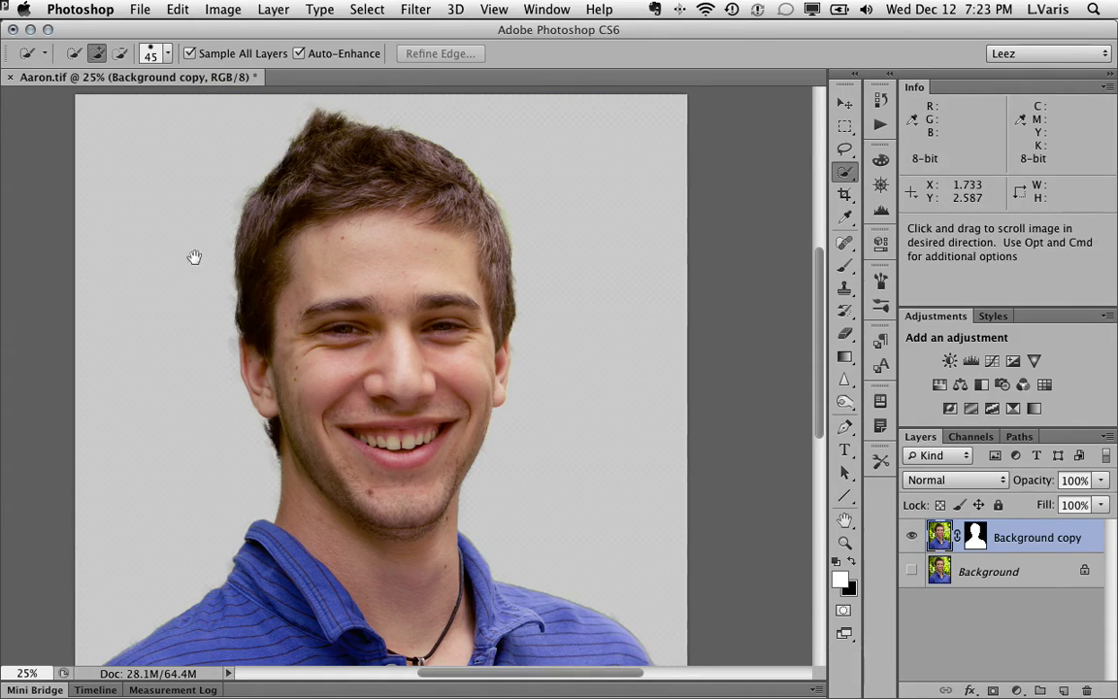
left_click(351, 188, "super")
left_click(342, 189, "super")
left_click(341, 197)
key("space")
left_click_drag(326, 274, 359, 358)
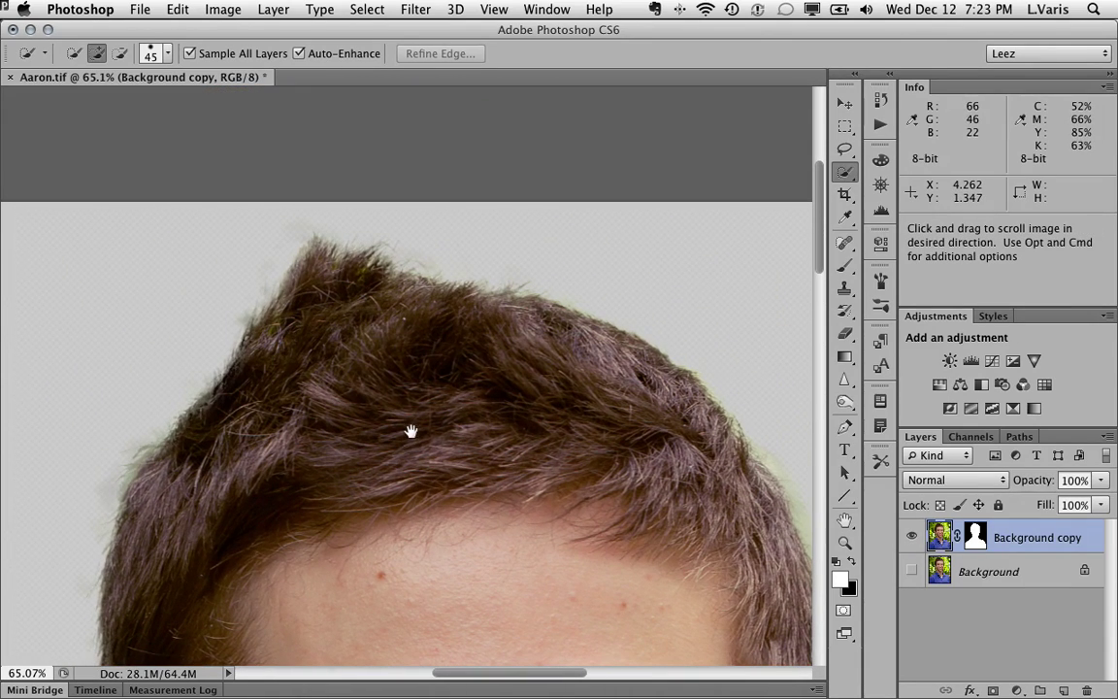
left_click(358, 362, "super")
key("space")
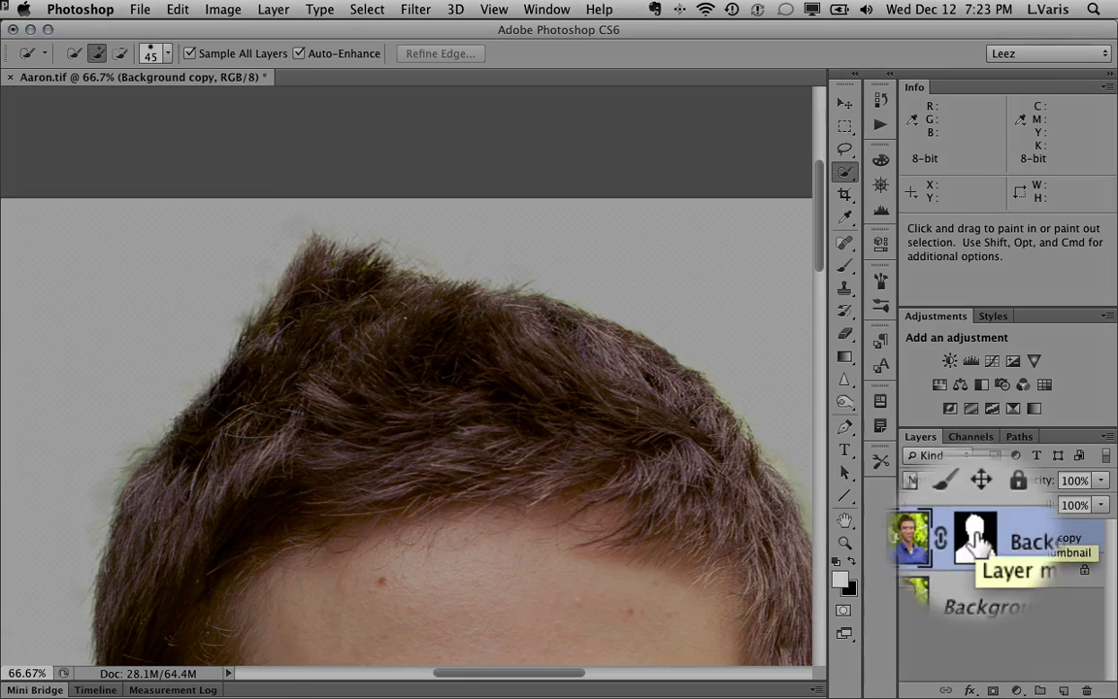
left_click(974, 538)
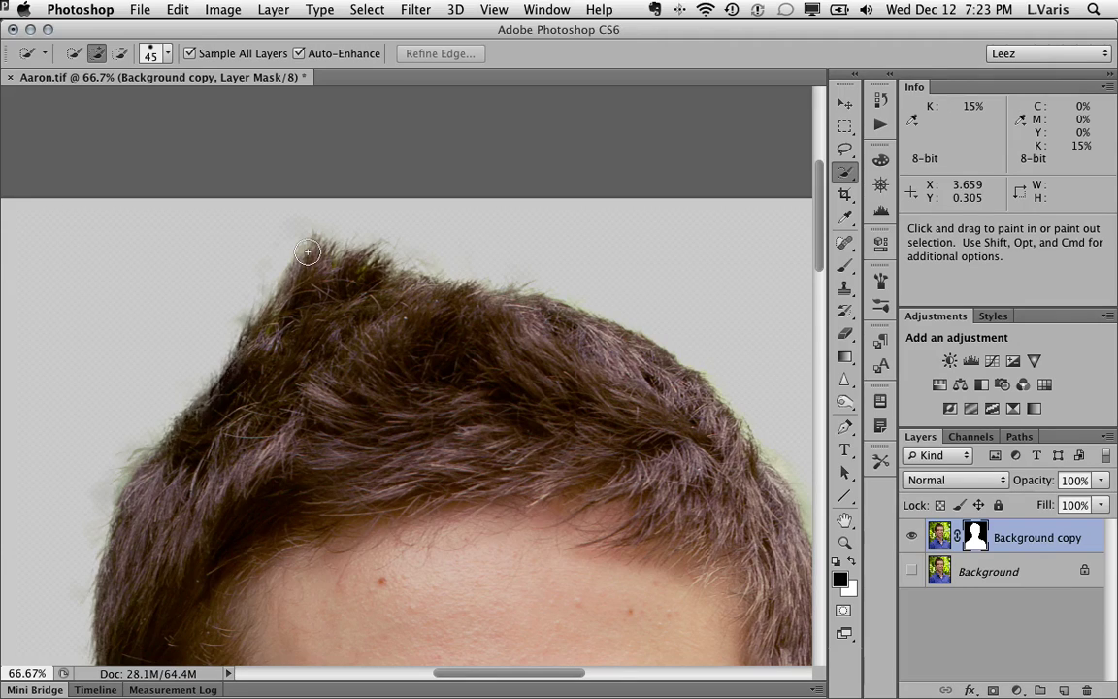
left_click(845, 267)
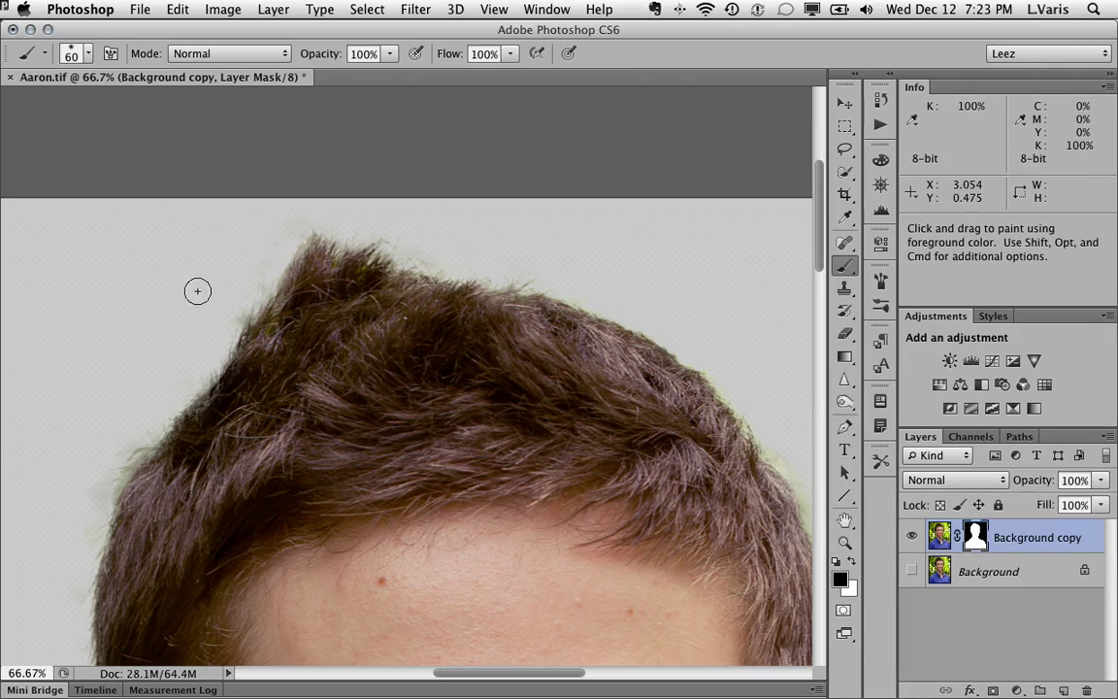
mouse_move(311, 246)
left_mouse_down()
mouse_move(350, 231)
mouse_move(253, 284)
mouse_move(441, 253)
mouse_move(301, 273)
mouse_move(226, 302)
mouse_move(346, 270)
mouse_move(455, 260)
mouse_move(352, 268)
mouse_move(211, 336)
mouse_move(337, 281)
mouse_move(579, 259)
left_mouse_up()
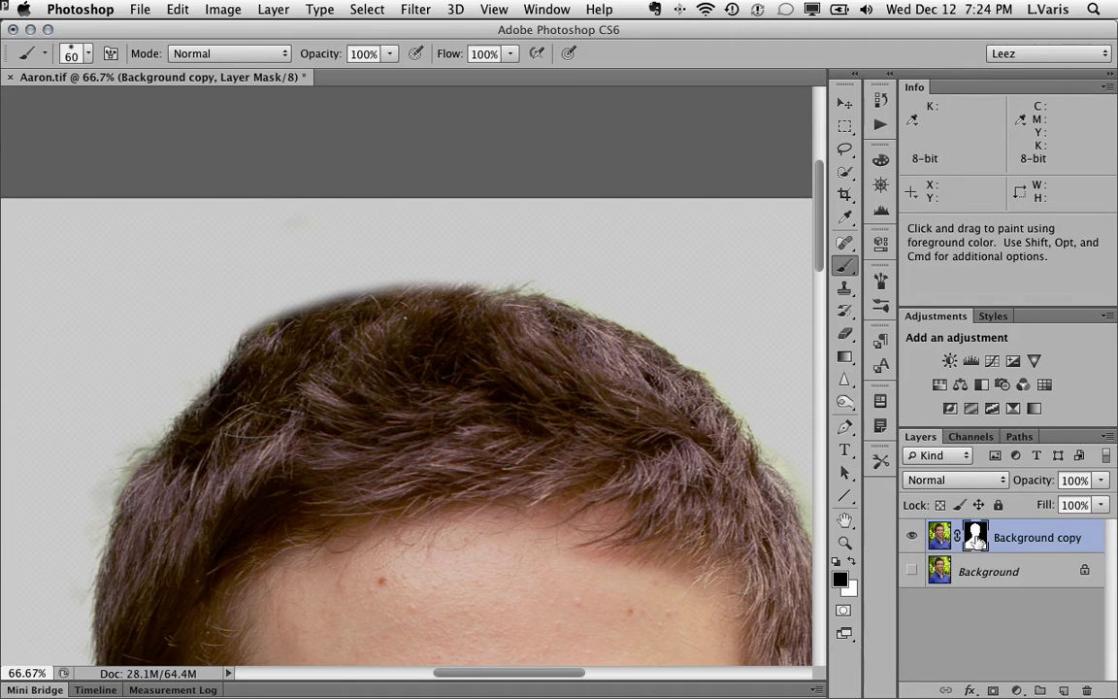
Step: View the layer mask on its own to check the painted hairline, and return to the image
left_click(975, 537, "alt")
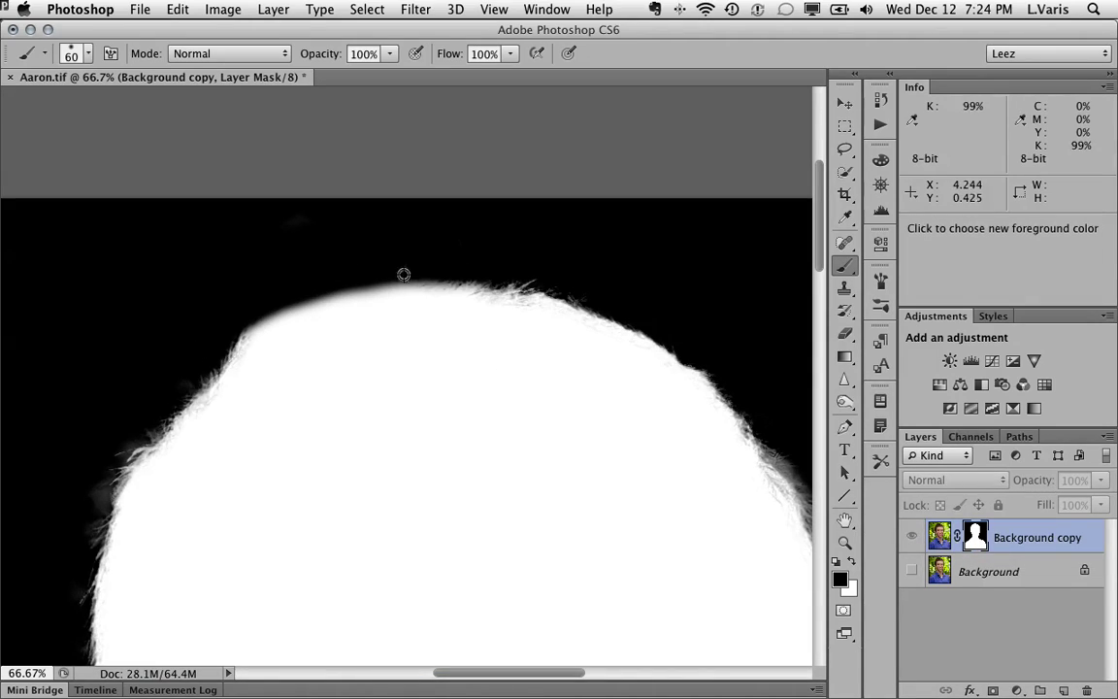
left_click(974, 534, "alt")
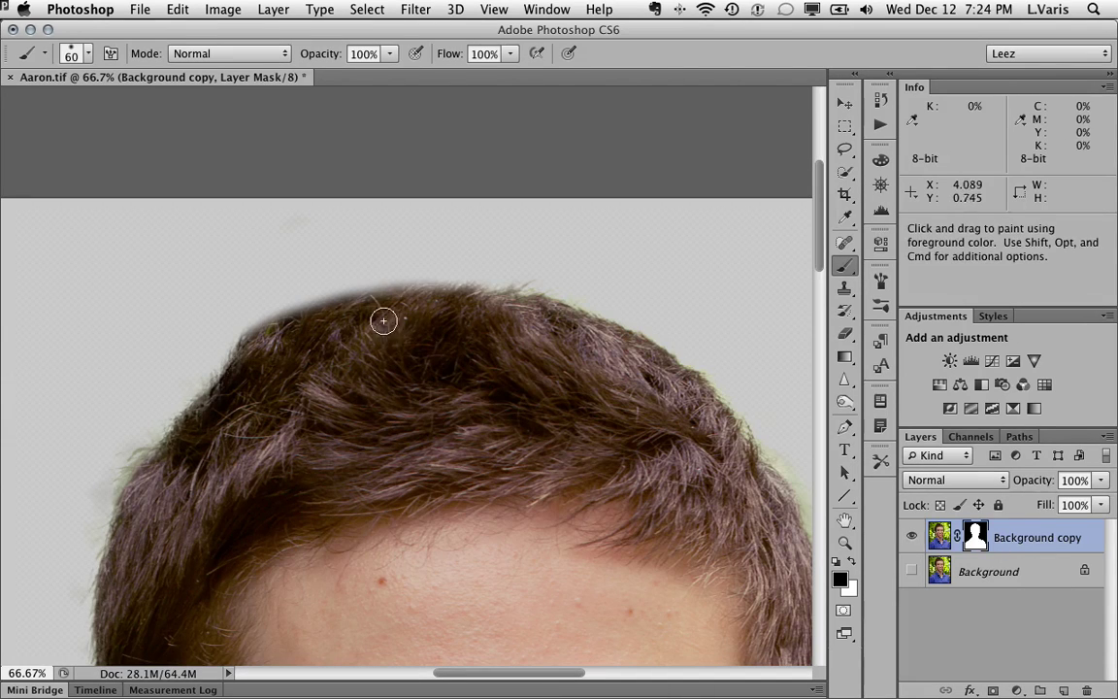
key("space")
left_click_drag(380, 335, 412, 235)
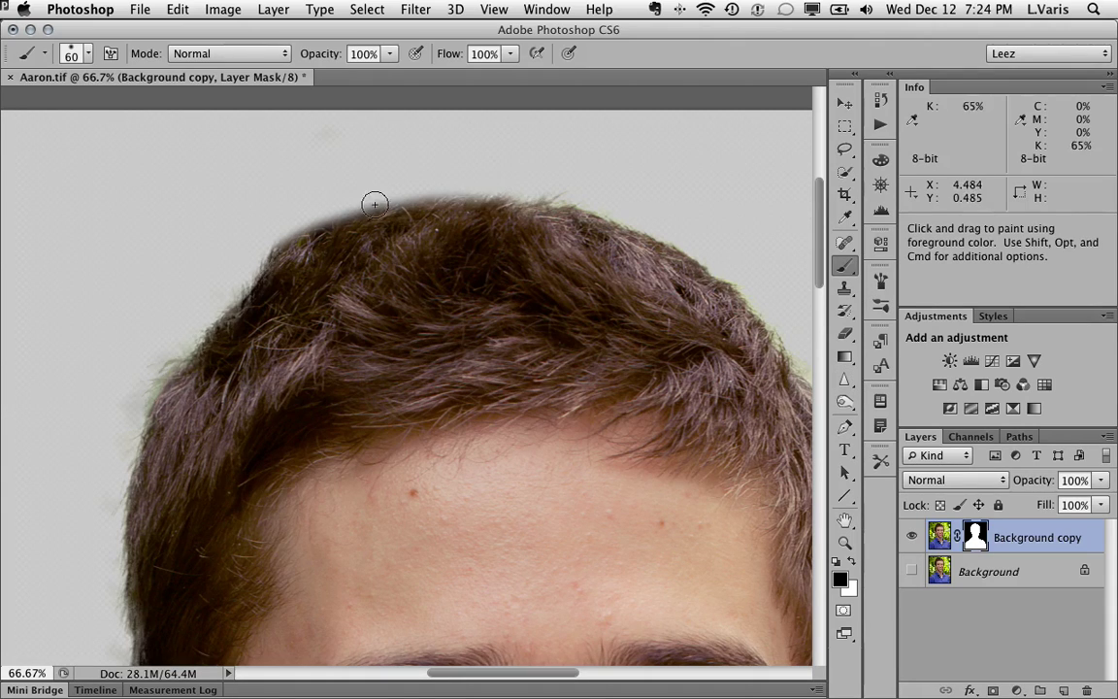
Step: Set up the Smudge tool with the 14 px spatter brush tip
left_click(843, 380)
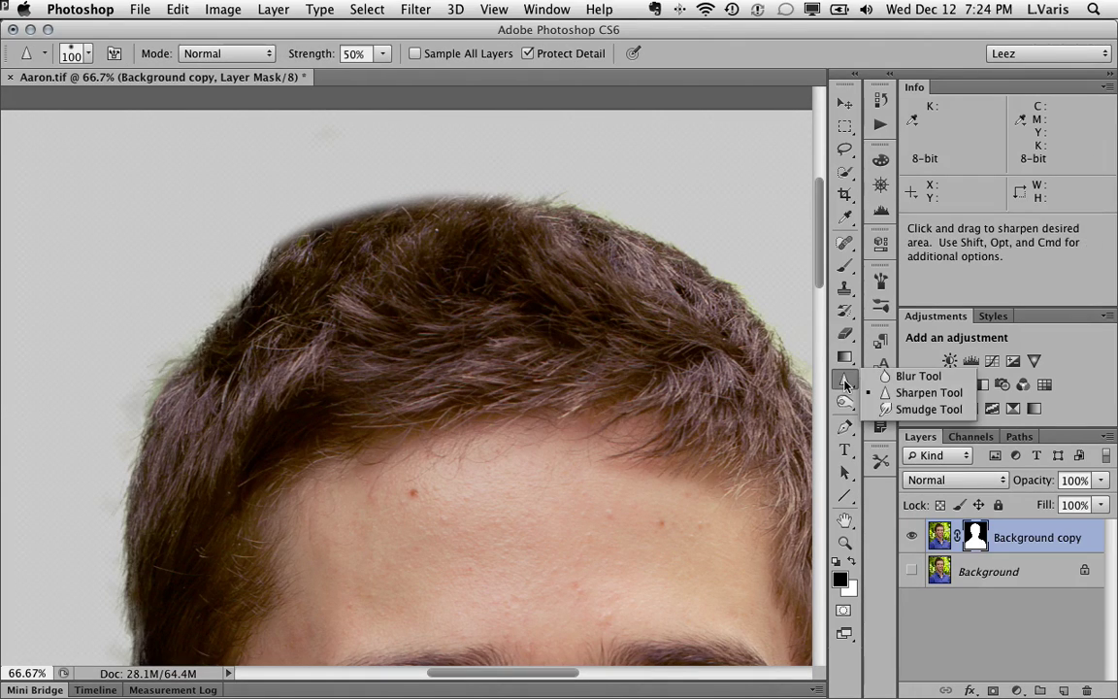
left_click(919, 410)
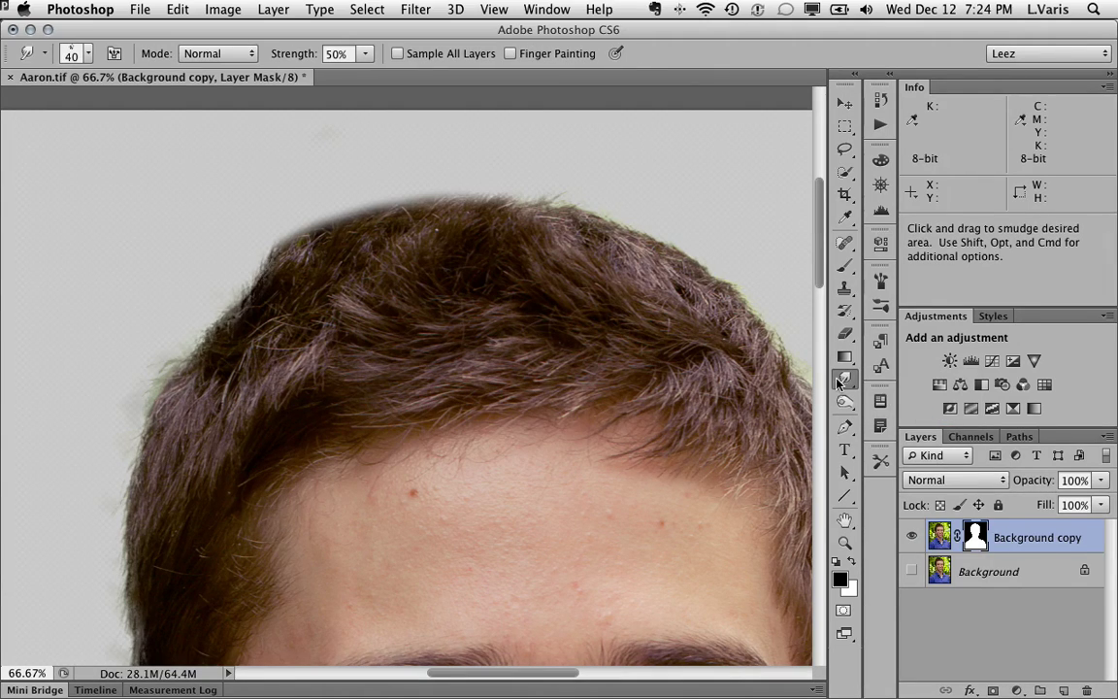
left_click(87, 56)
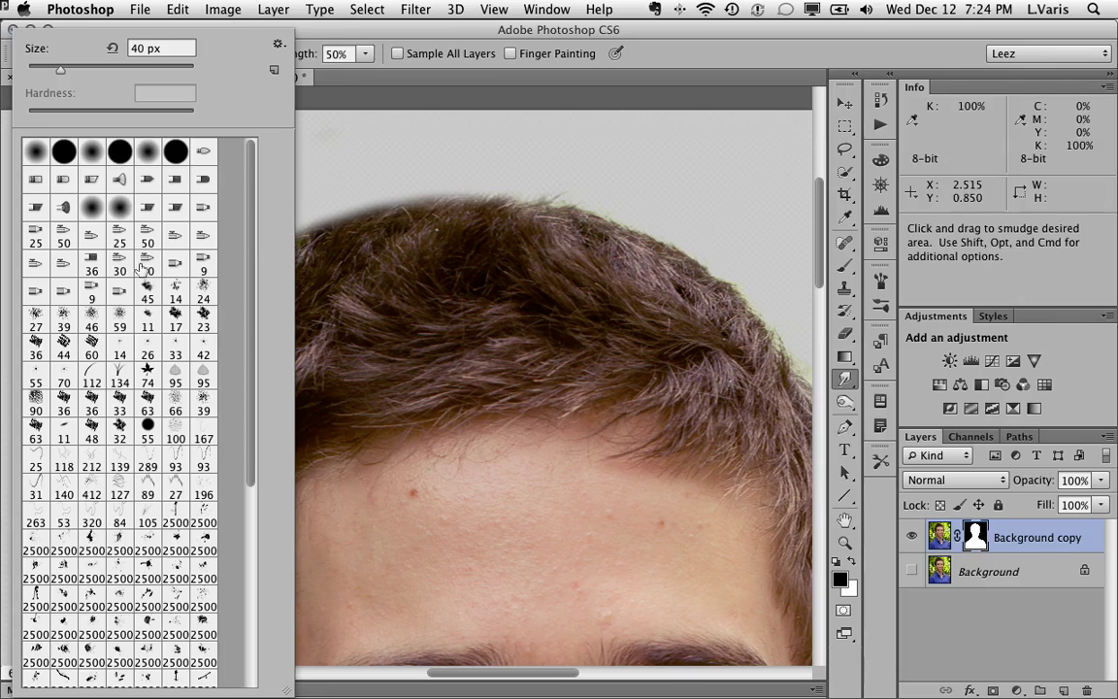
left_click(176, 290)
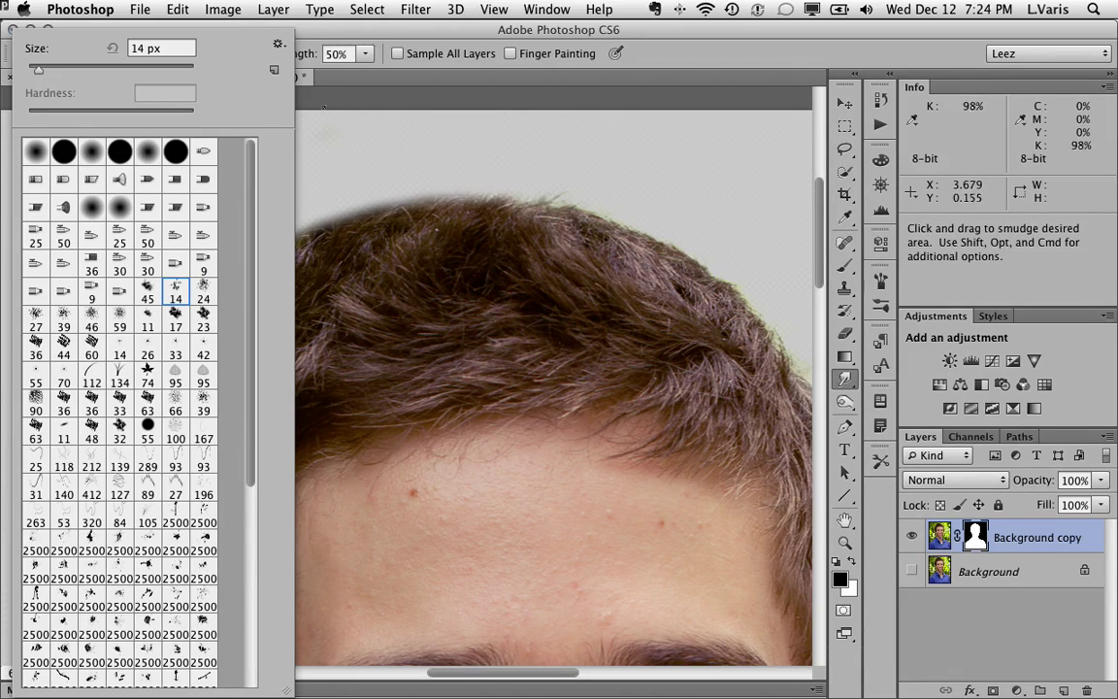
left_click(702, 46)
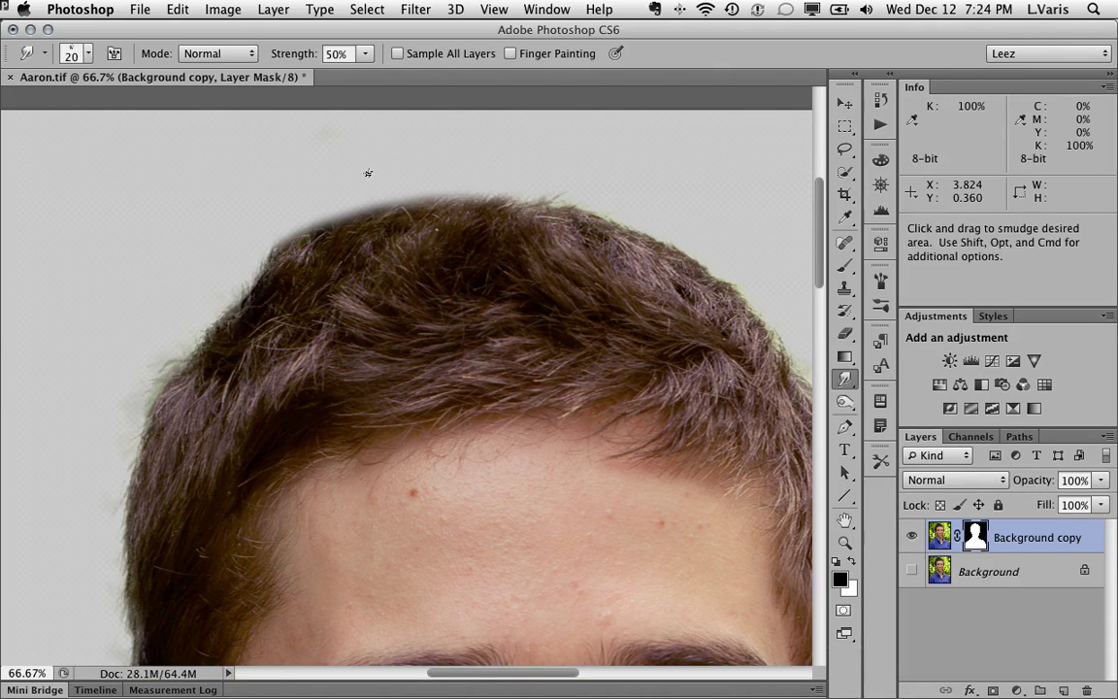
Step: Enlarge the smudge brush to 45 px and smudge the mask edge along the top of the head into hair-like strands
key("bracketright")
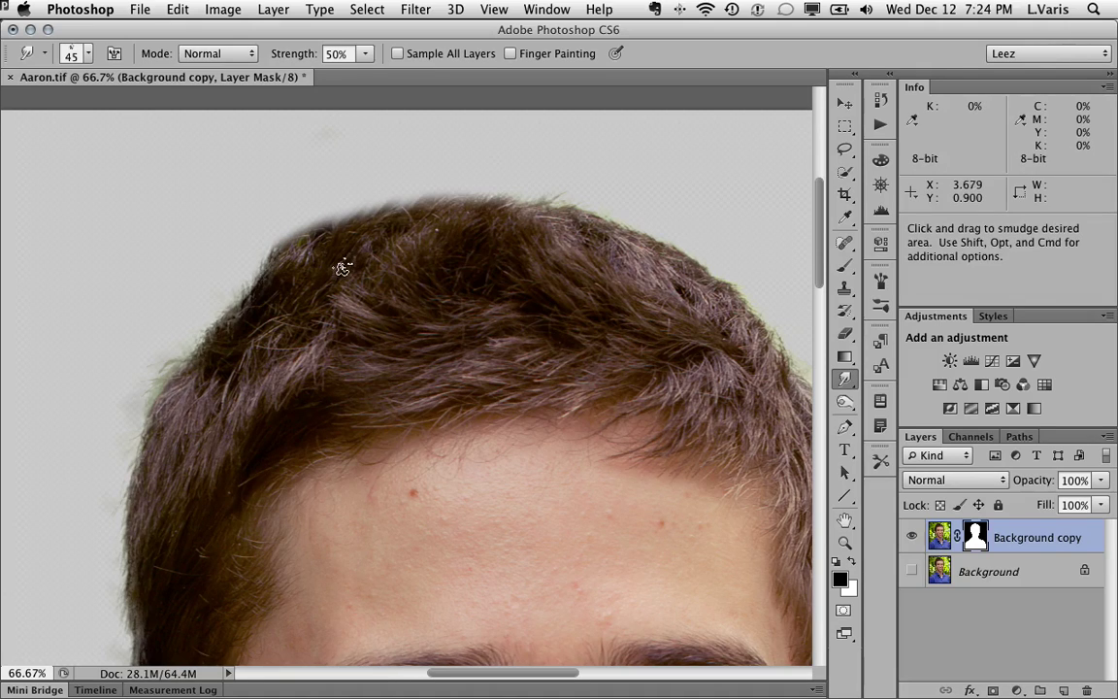
left_click(371, 254, "super")
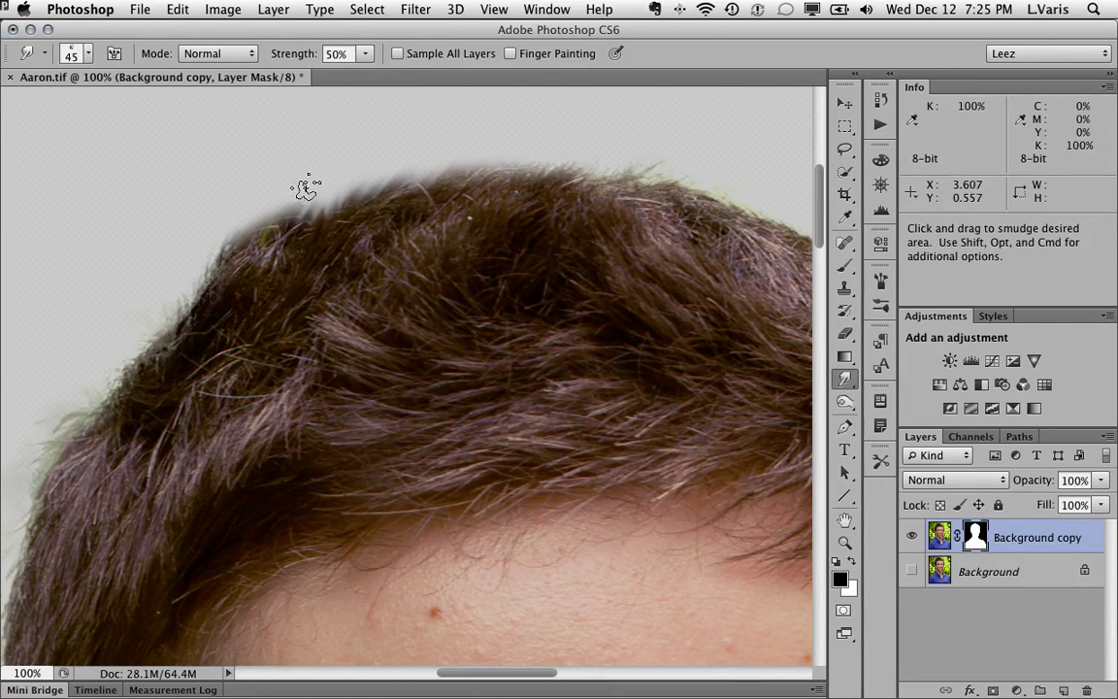
mouse_move(270, 213)
left_mouse_down()
mouse_move(248, 257)
mouse_move(237, 219)
mouse_move(208, 270)
left_mouse_up()
mouse_move(458, 156)
left_mouse_down()
mouse_move(383, 172)
mouse_move(515, 130)
mouse_move(479, 187)
mouse_move(505, 155)
mouse_move(656, 159)
left_mouse_up()
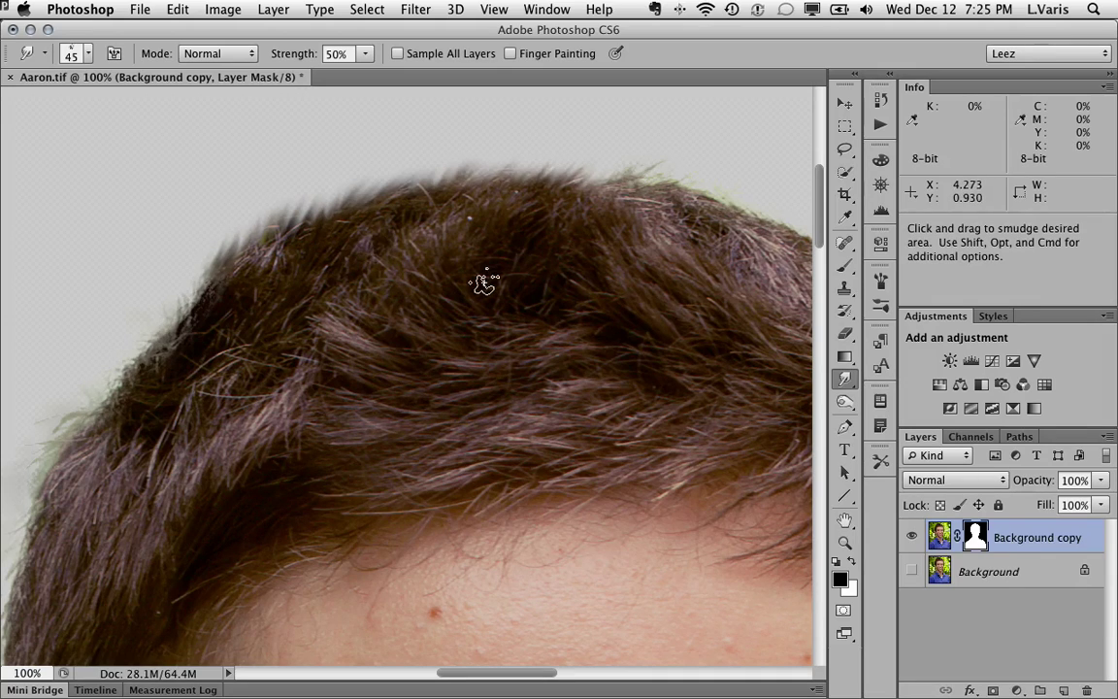
key("super")
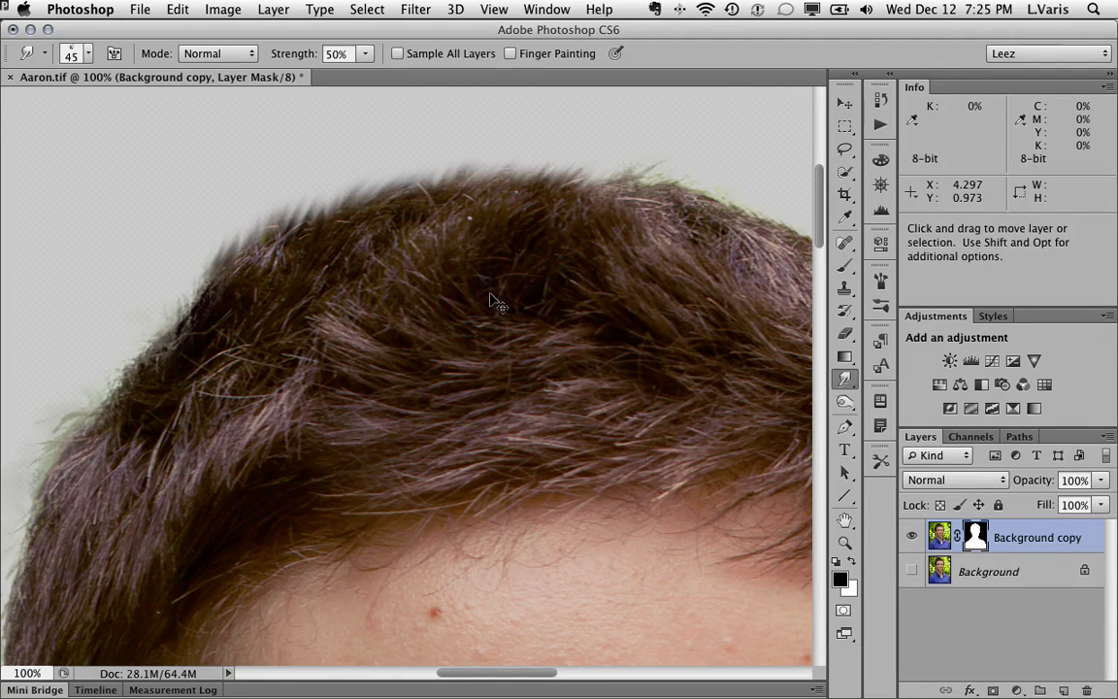
key("super+minus")
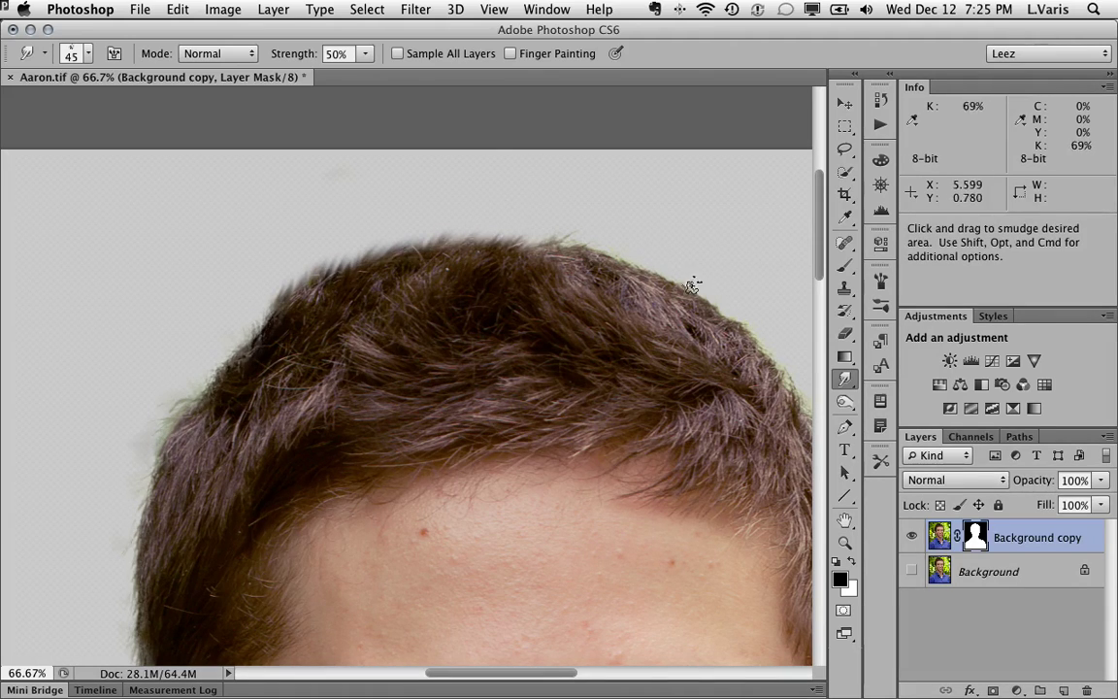
left_click_drag(695, 283, 542, 283)
Step: Sharpen the smudged hair edge along the top of the head with the 100 px Sharpen tool, working in the mask-only view
left_click(851, 384)
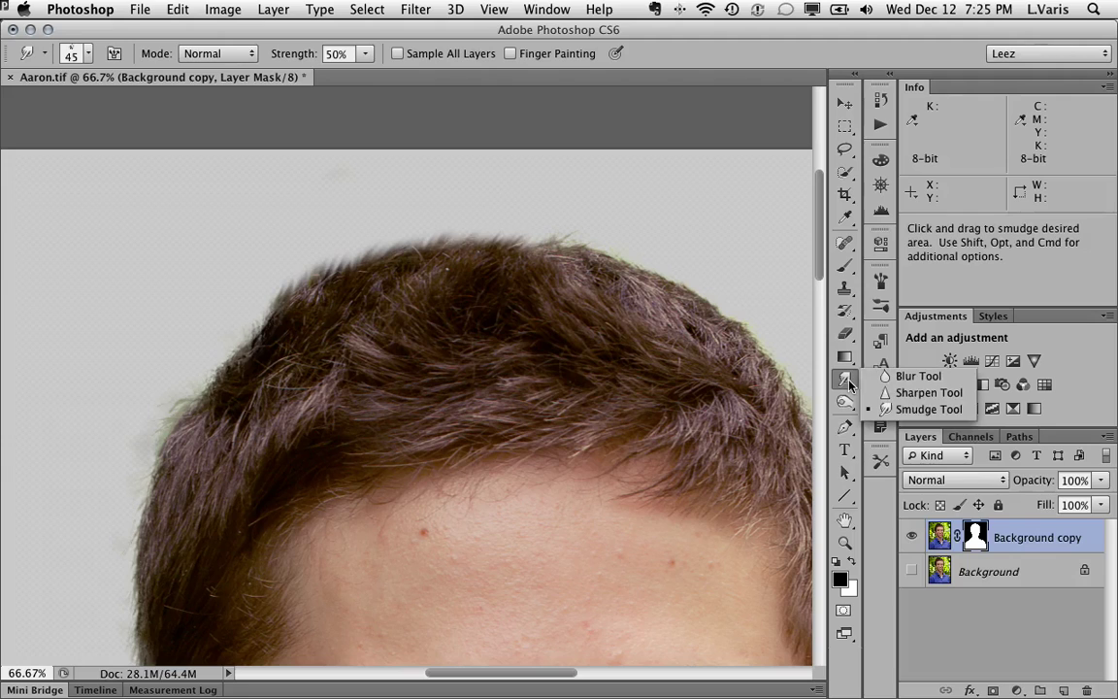
left_click(929, 393)
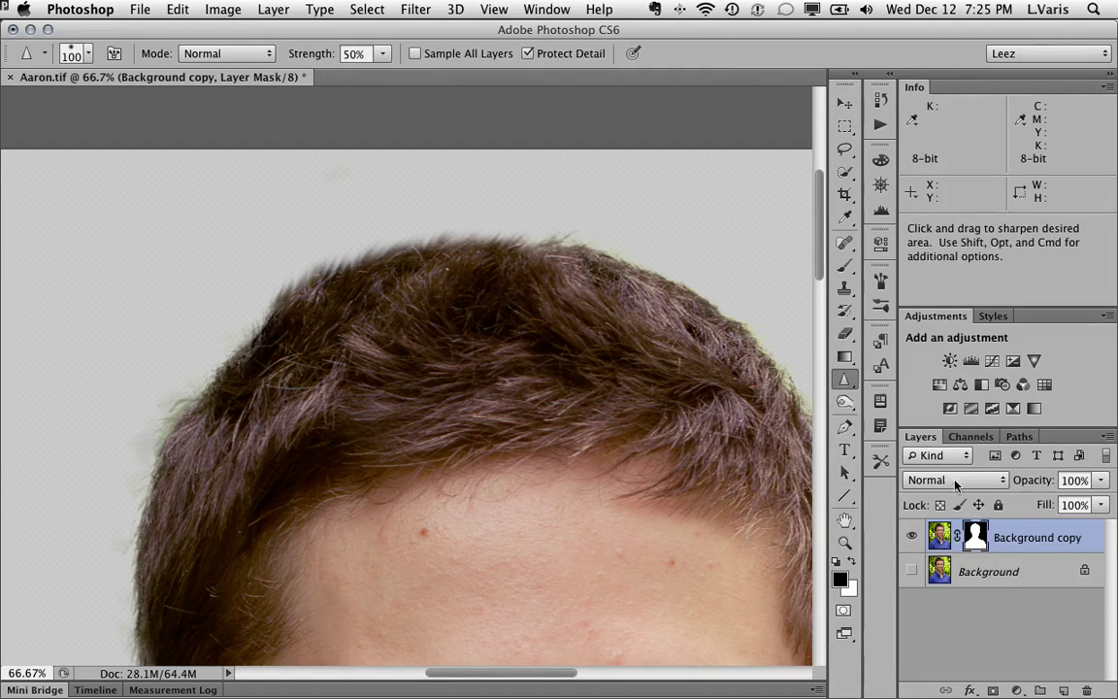
left_click(975, 537, "alt")
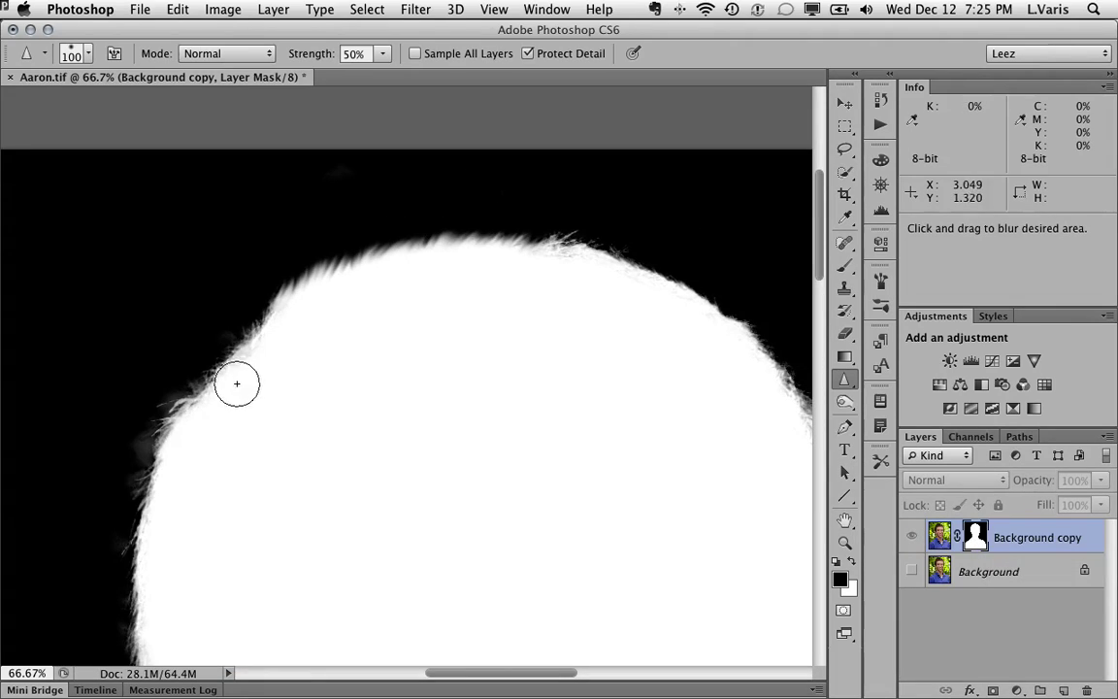
mouse_move(698, 275)
left_mouse_down()
mouse_move(665, 260)
mouse_move(486, 241)
mouse_move(190, 387)
mouse_move(121, 439)
mouse_move(175, 418)
mouse_move(340, 237)
mouse_move(452, 215)
mouse_move(550, 226)
mouse_move(371, 250)
mouse_move(452, 243)
mouse_move(298, 284)
mouse_move(471, 241)
mouse_move(390, 248)
mouse_move(284, 306)
mouse_move(358, 251)
mouse_move(266, 304)
mouse_move(320, 250)
mouse_move(273, 311)
mouse_move(367, 239)
mouse_move(315, 273)
mouse_move(433, 234)
mouse_move(389, 247)
mouse_move(518, 229)
mouse_move(326, 244)
mouse_move(428, 236)
mouse_move(328, 277)
mouse_move(418, 230)
mouse_move(354, 250)
mouse_move(293, 296)
mouse_move(311, 270)
mouse_move(243, 330)
mouse_move(416, 255)
mouse_move(540, 224)
mouse_move(287, 306)
left_mouse_up()
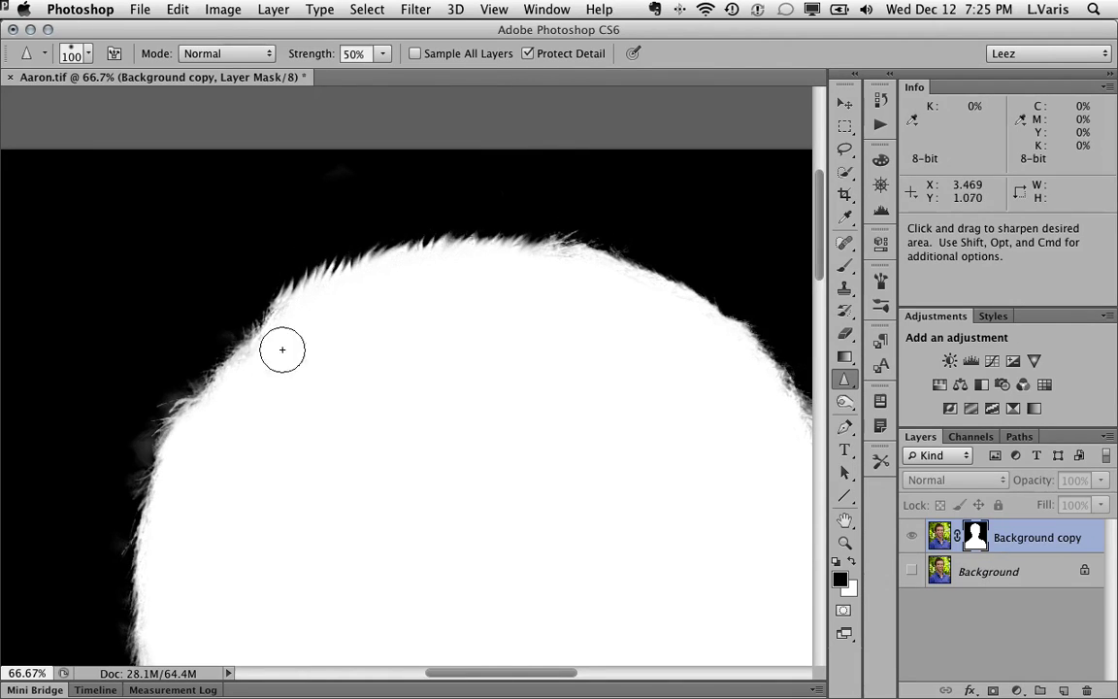
left_click(973, 538, "alt")
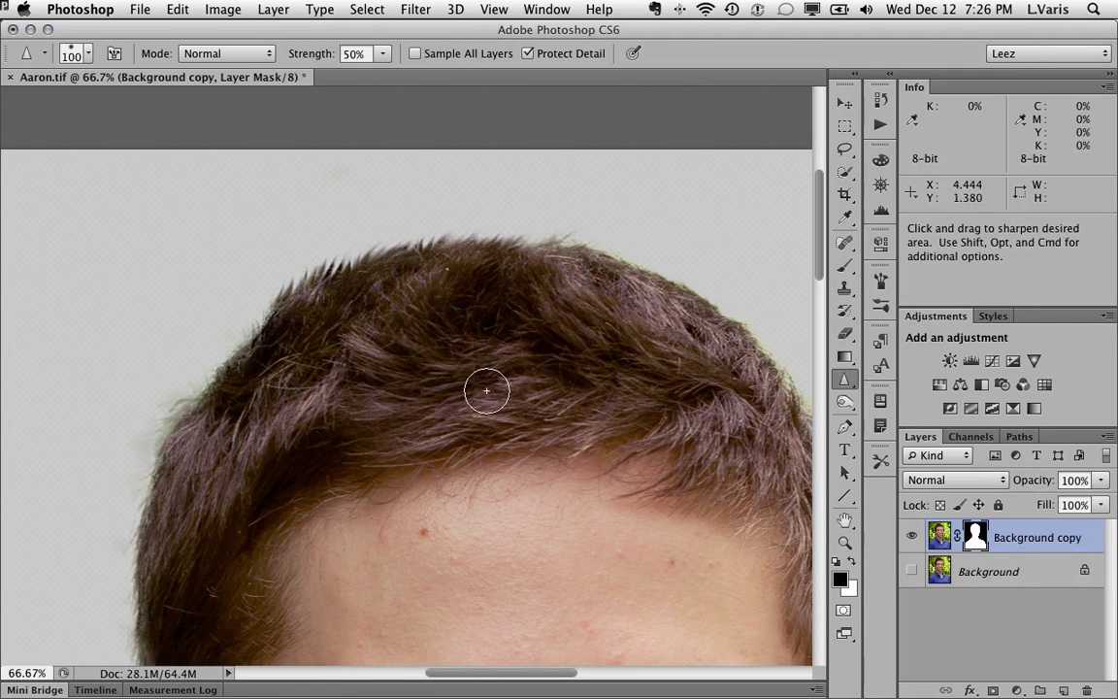
Step: Review the whole cutout on transparency and turn the Background layer's visibility back on
key("super+minus")
key("super+minus")
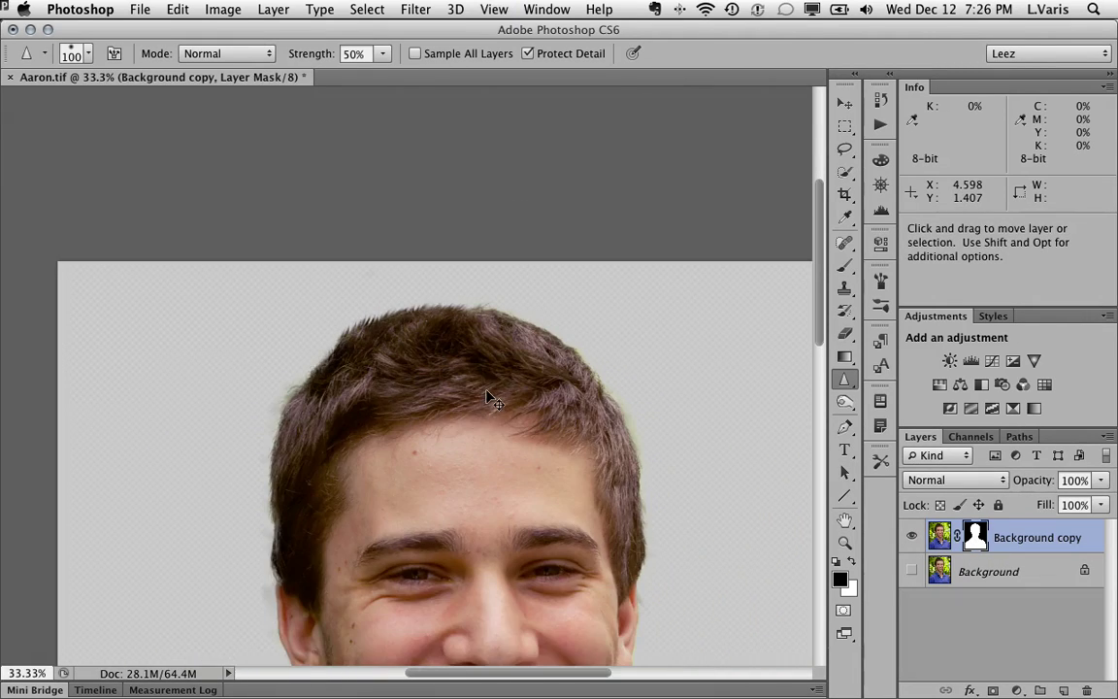
left_click_drag(501, 408, 499, 259)
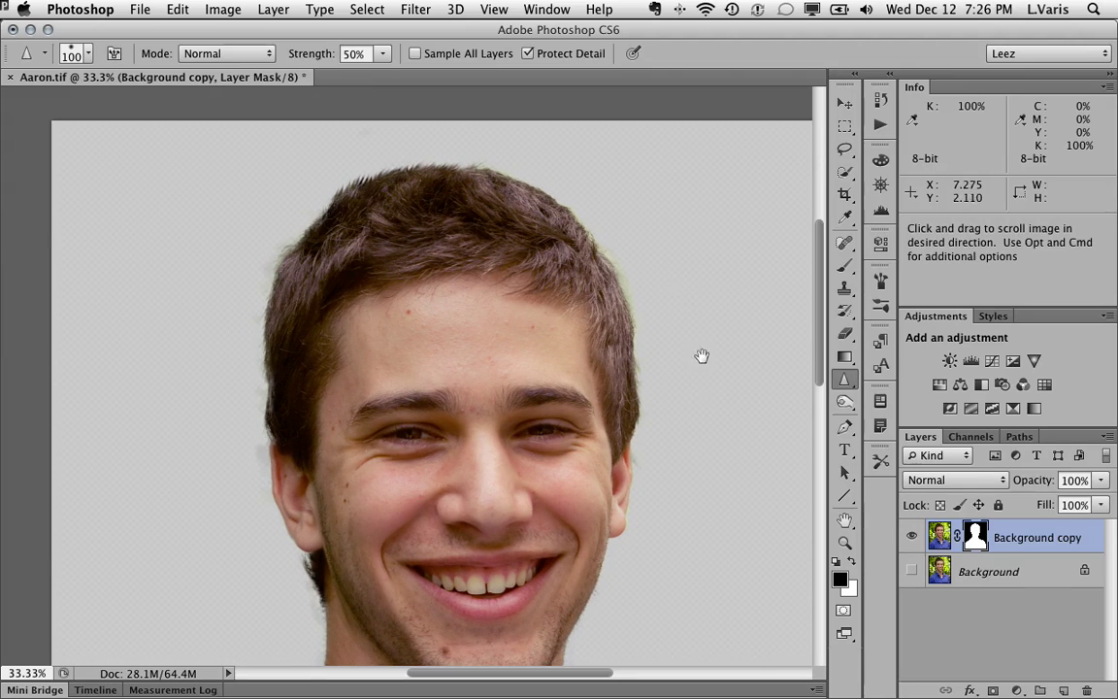
key("super")
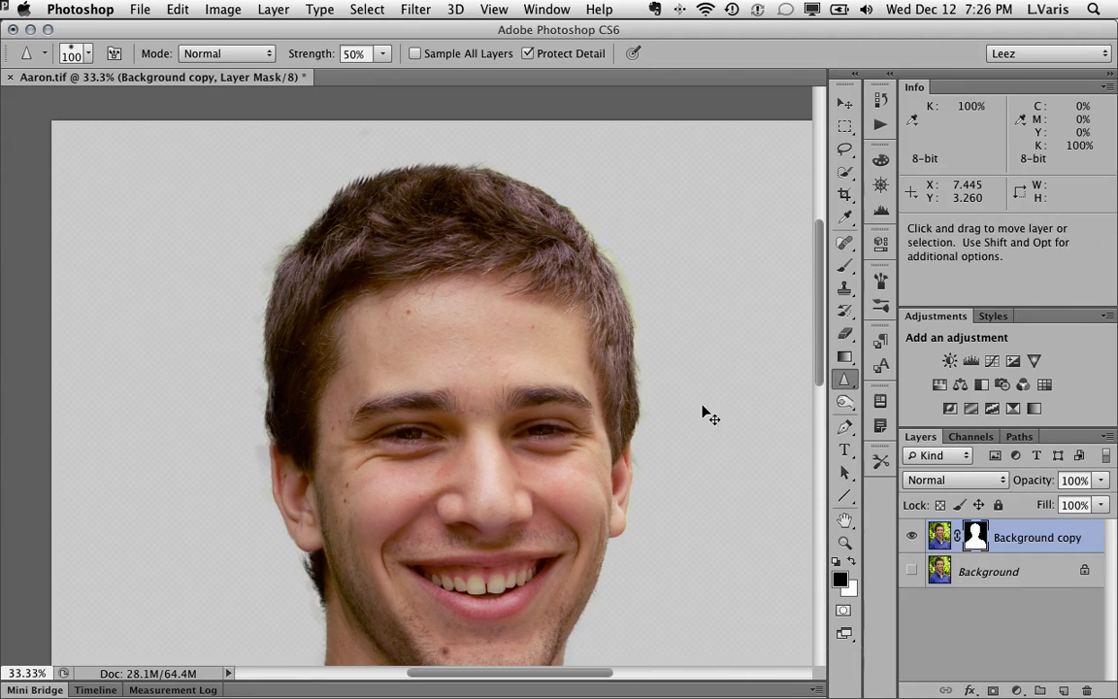
key("super+minus")
left_click_drag(502, 424, 502, 336)
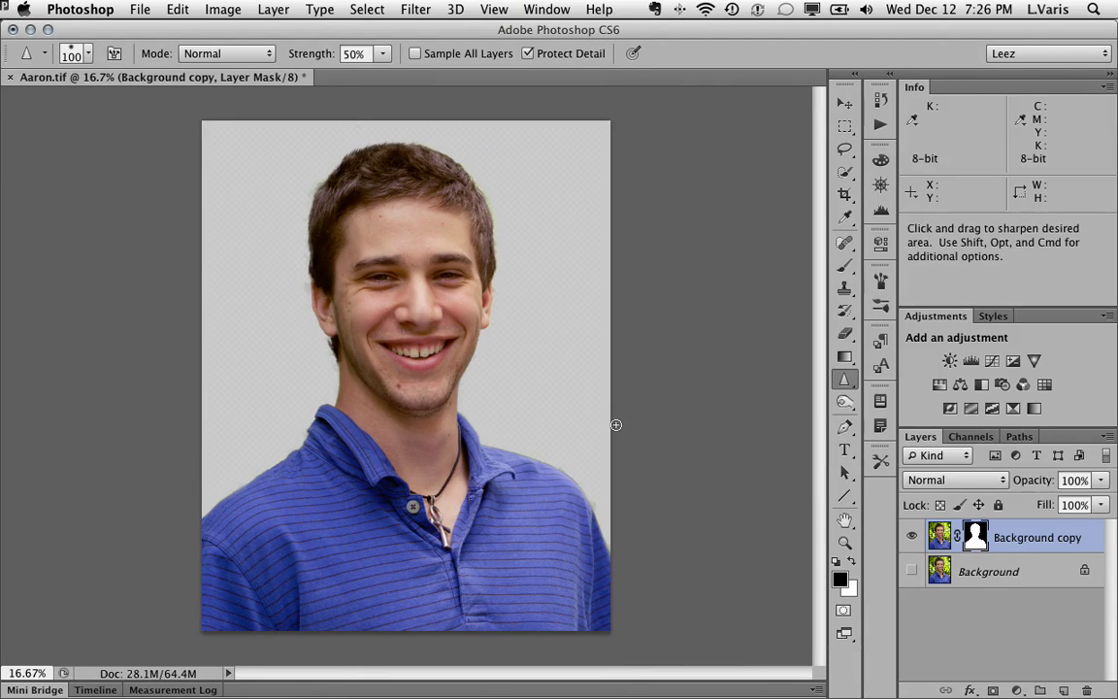
left_click(912, 572)
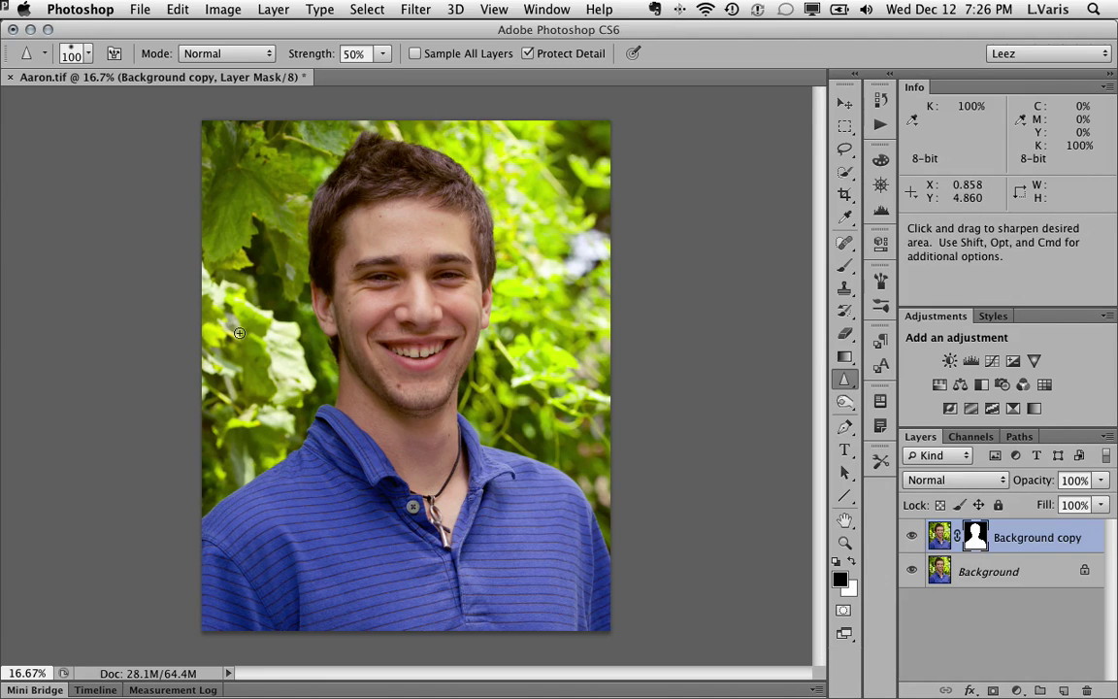
Step: Apply a Gaussian Blur with a radius of 30.3 pixels to the Background layer
key("space")
key("super+plus")
left_click_drag(531, 297, 544, 391)
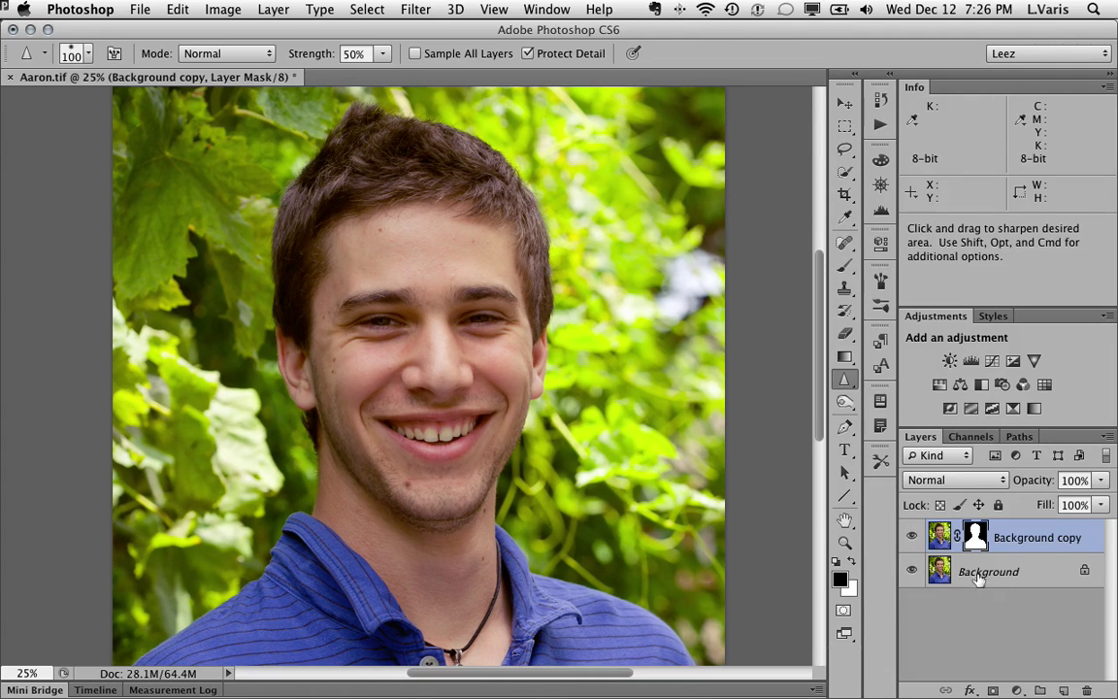
left_click(937, 573)
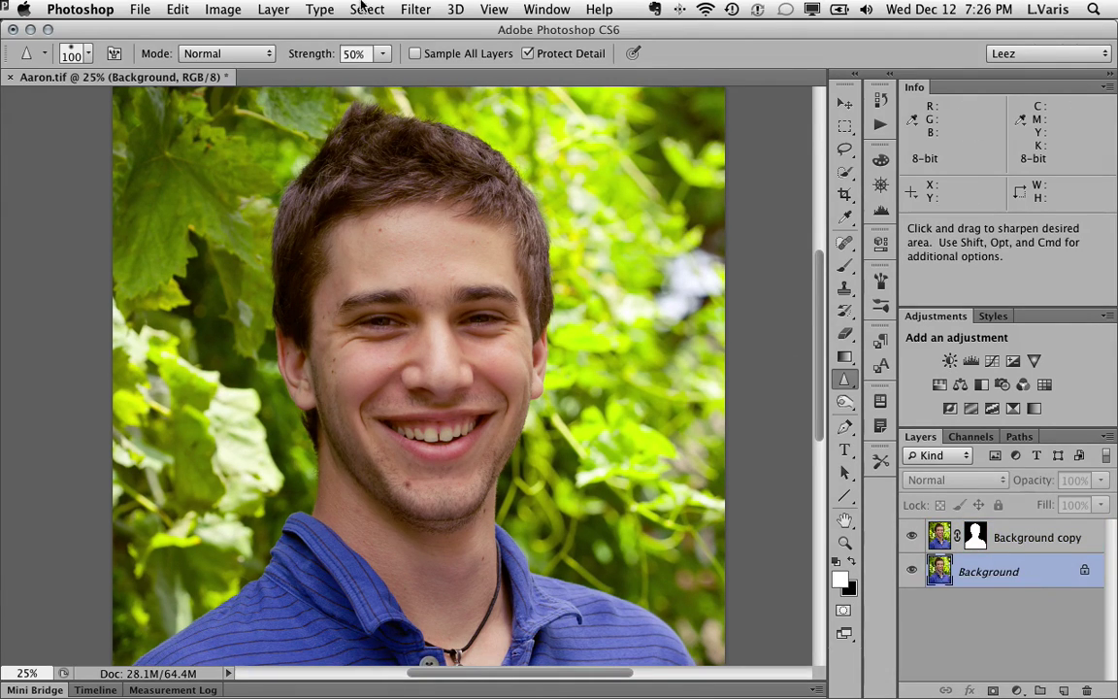
left_click(416, 10)
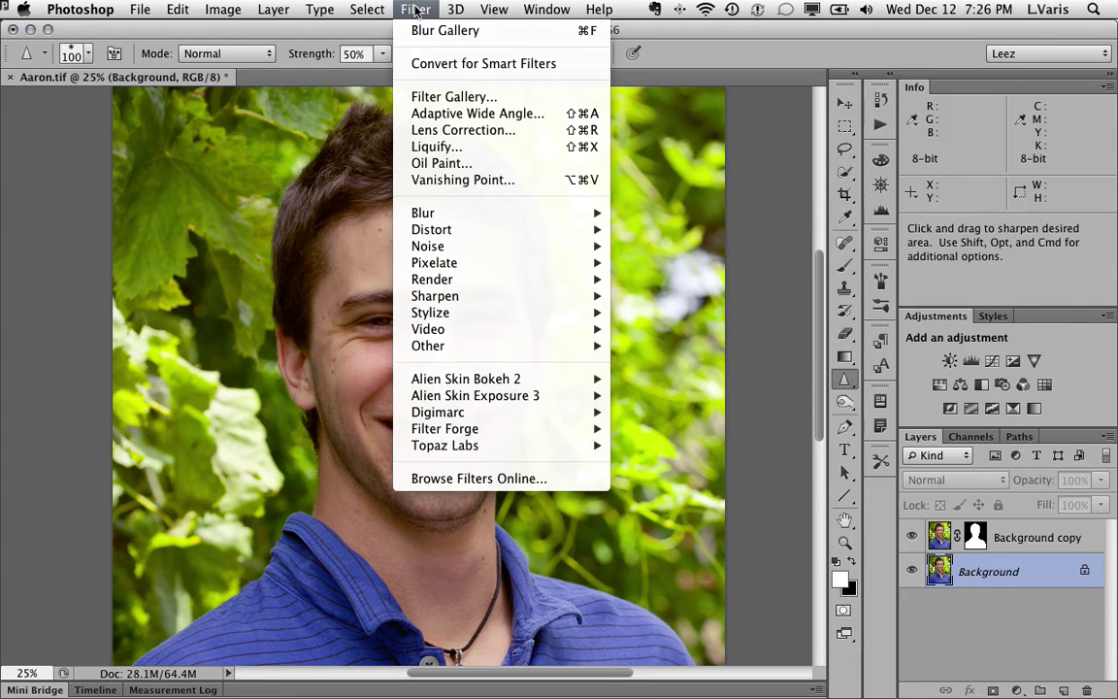
mouse_move(421, 217)
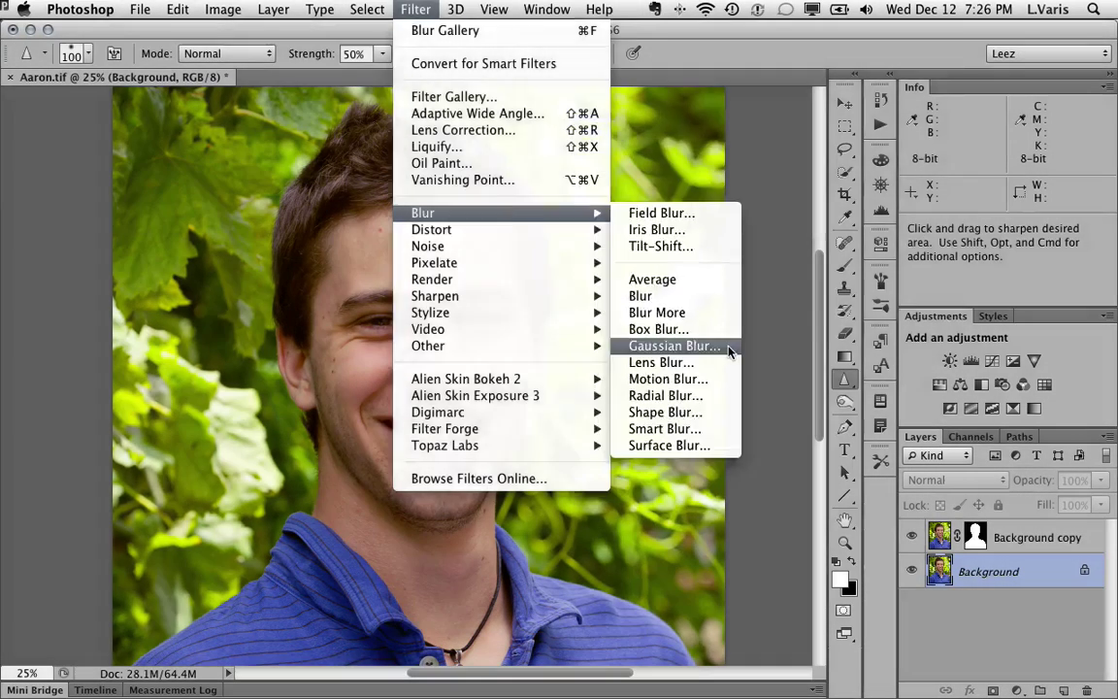
left_click(753, 348)
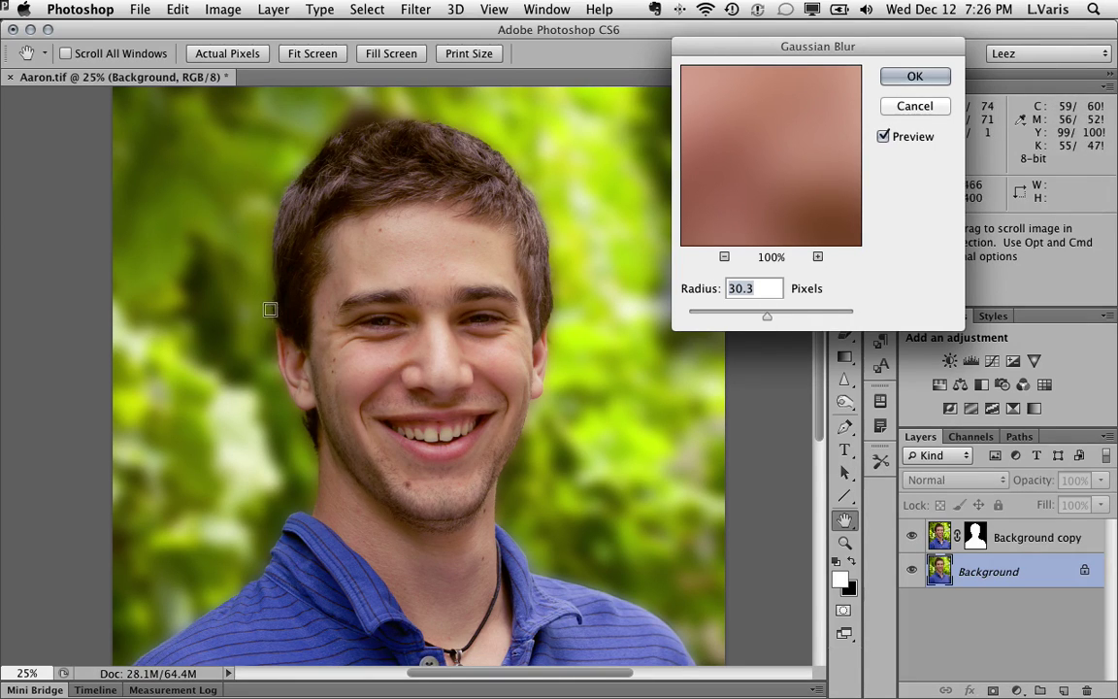
left_click(902, 77)
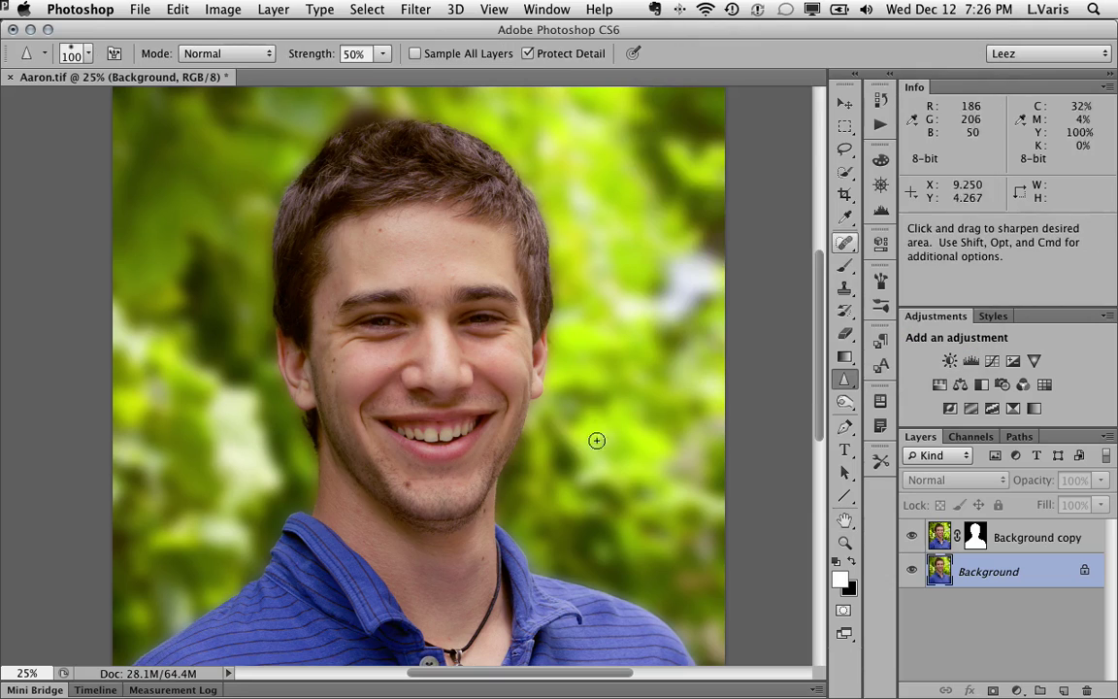
Step: Examine the blurred area around the top of the hair, hiding the Background copy layer temporarily to see the Background alone
key("space")
mouse_move(626, 398)
left_mouse_down()
mouse_move(646, 268)
mouse_move(622, 519)
mouse_move(640, 416)
left_mouse_up()
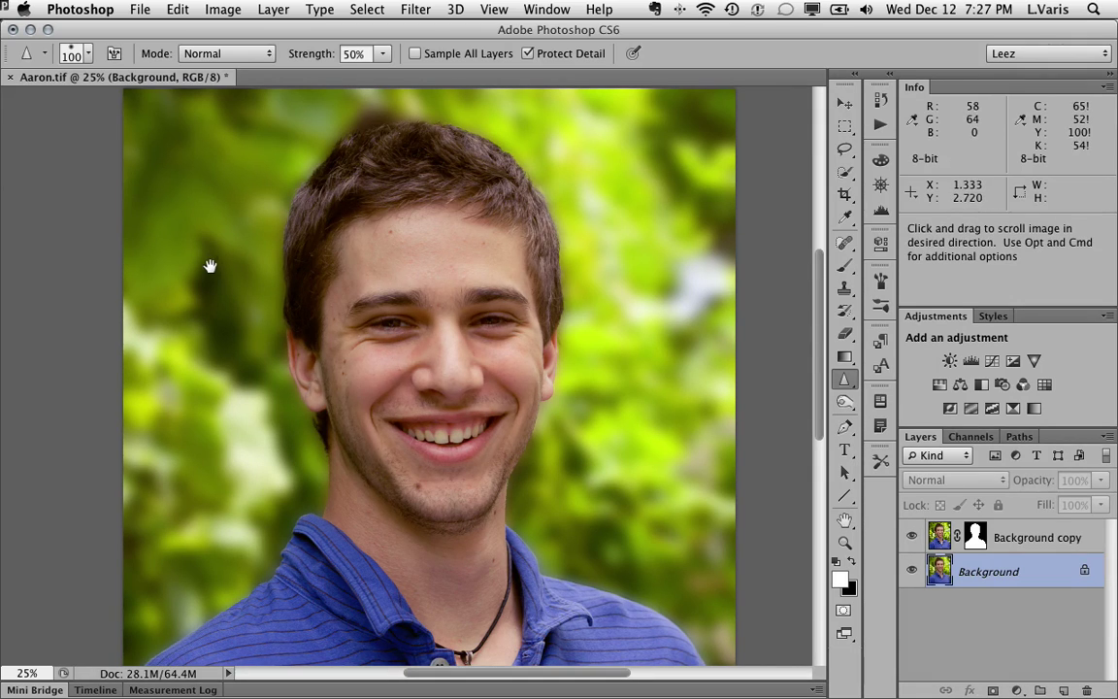
key("space")
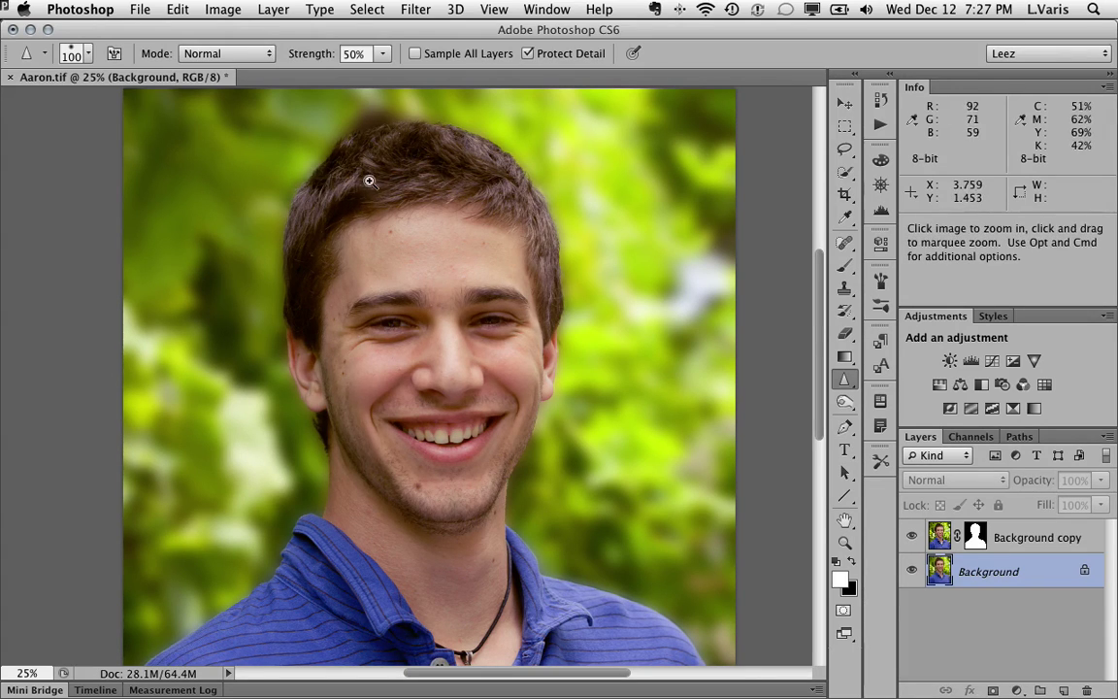
left_click(386, 152, "super")
left_click(385, 153, "super")
left_click_drag(380, 142, 428, 196)
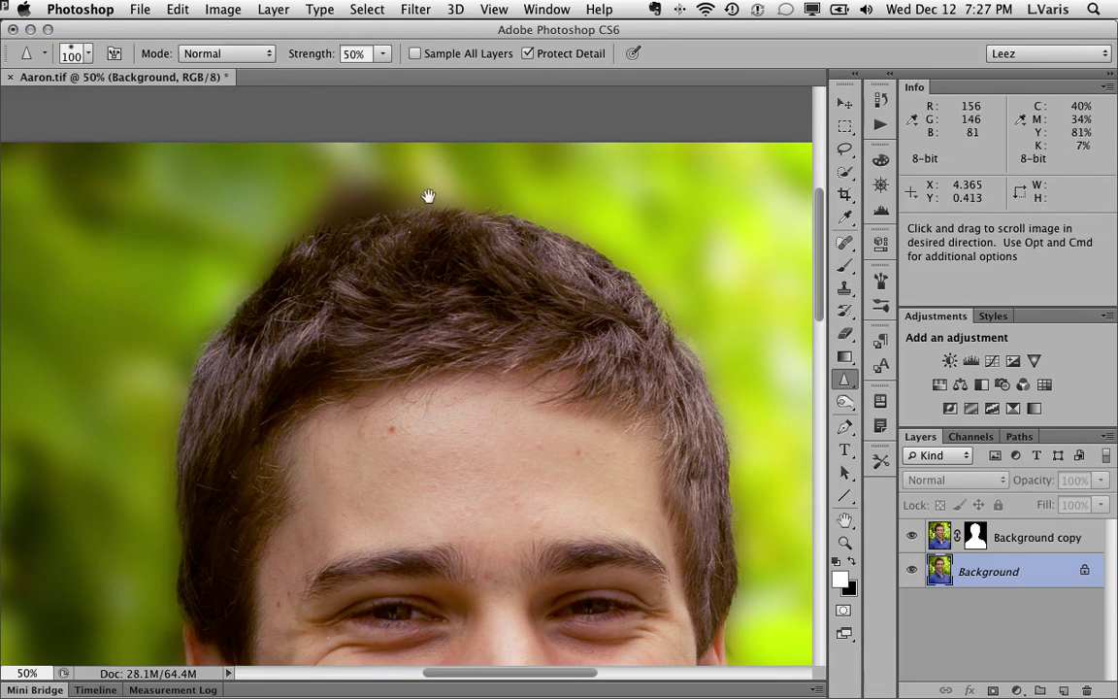
left_click(911, 535)
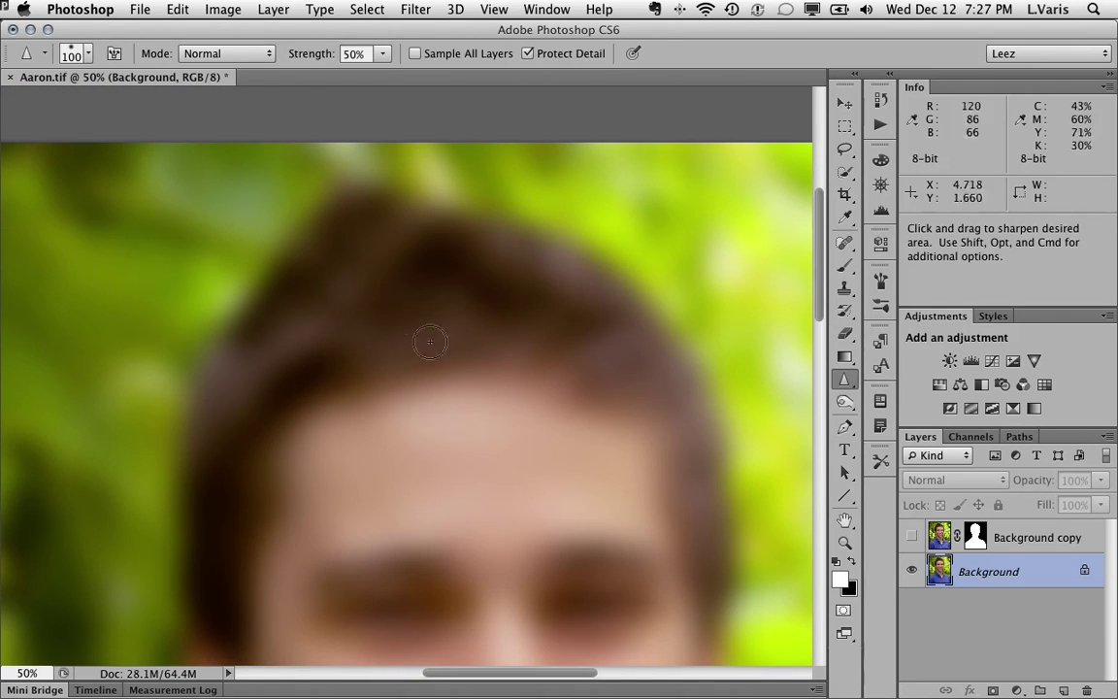
key("space")
left_click_drag(364, 456, 327, 421)
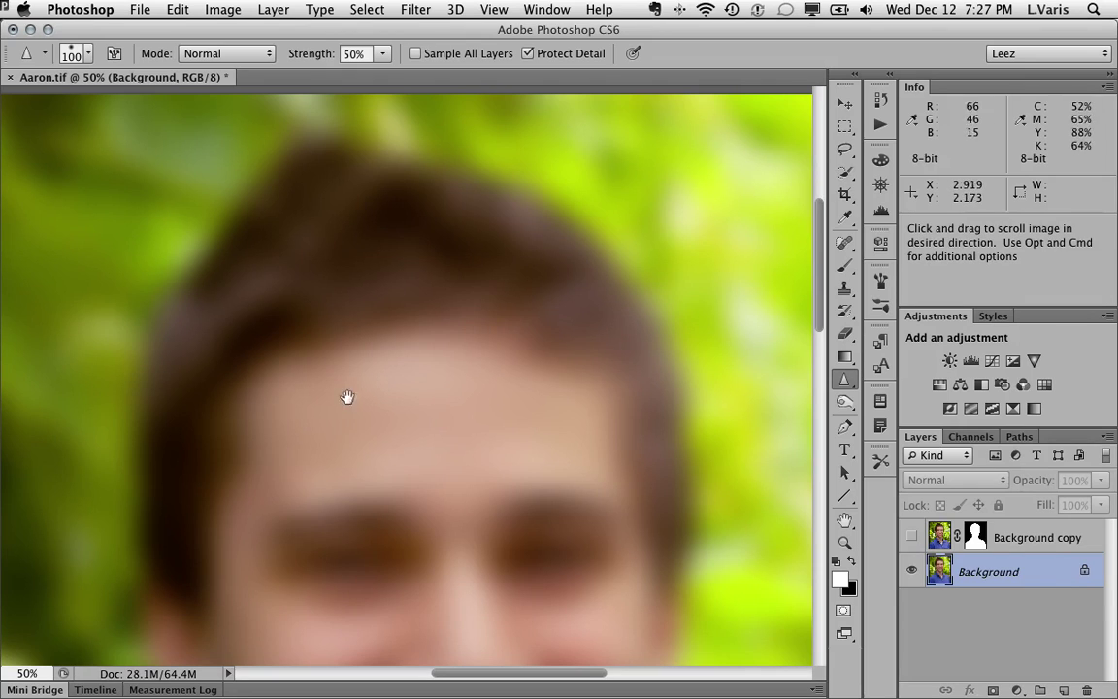
left_click(912, 539)
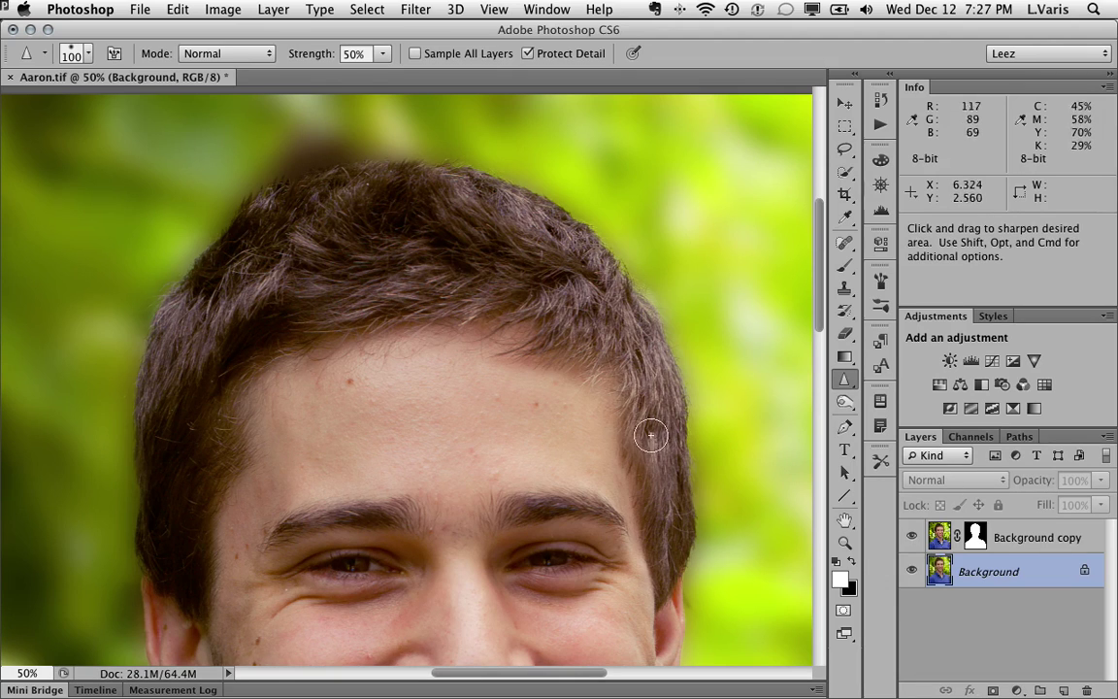
Step: Examine the subject's edges along the hair, face, neck and collar, and the full portrait, against the blurred background
key("space")
left_click_drag(646, 456, 623, 350)
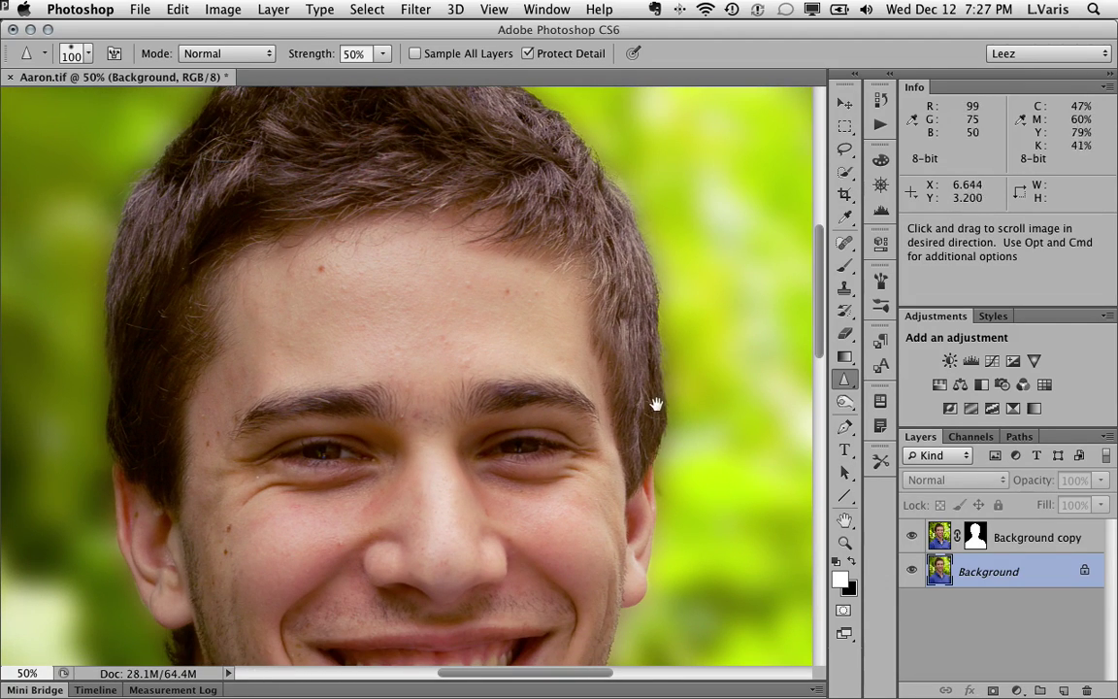
left_click_drag(623, 550, 627, 271)
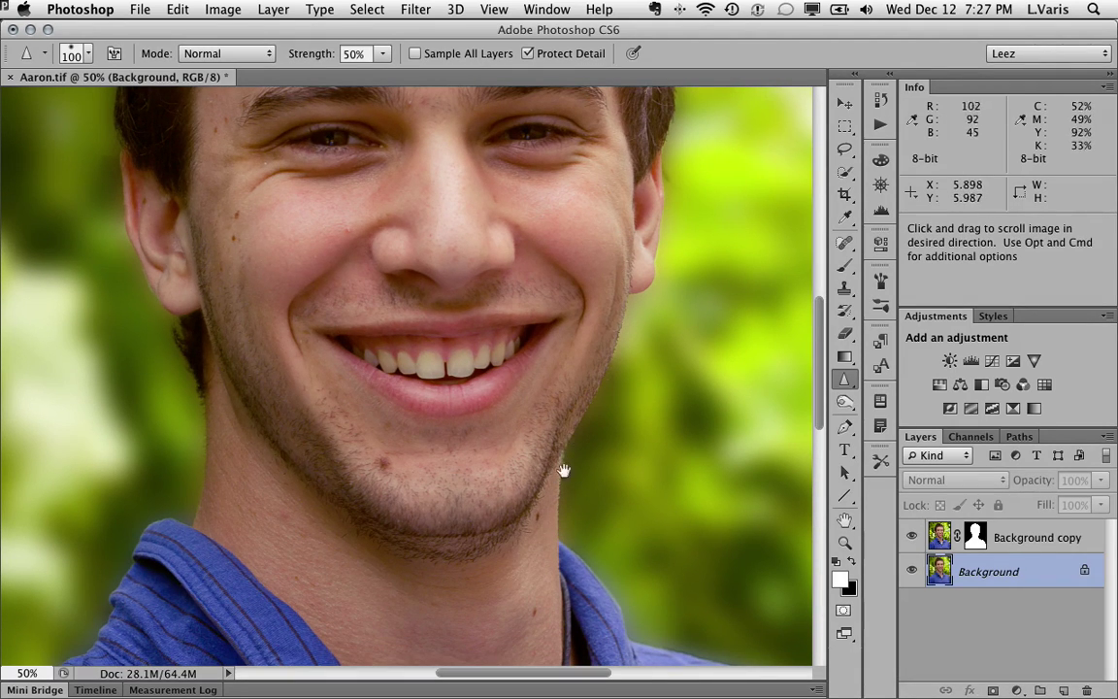
left_click_drag(292, 486, 315, 332)
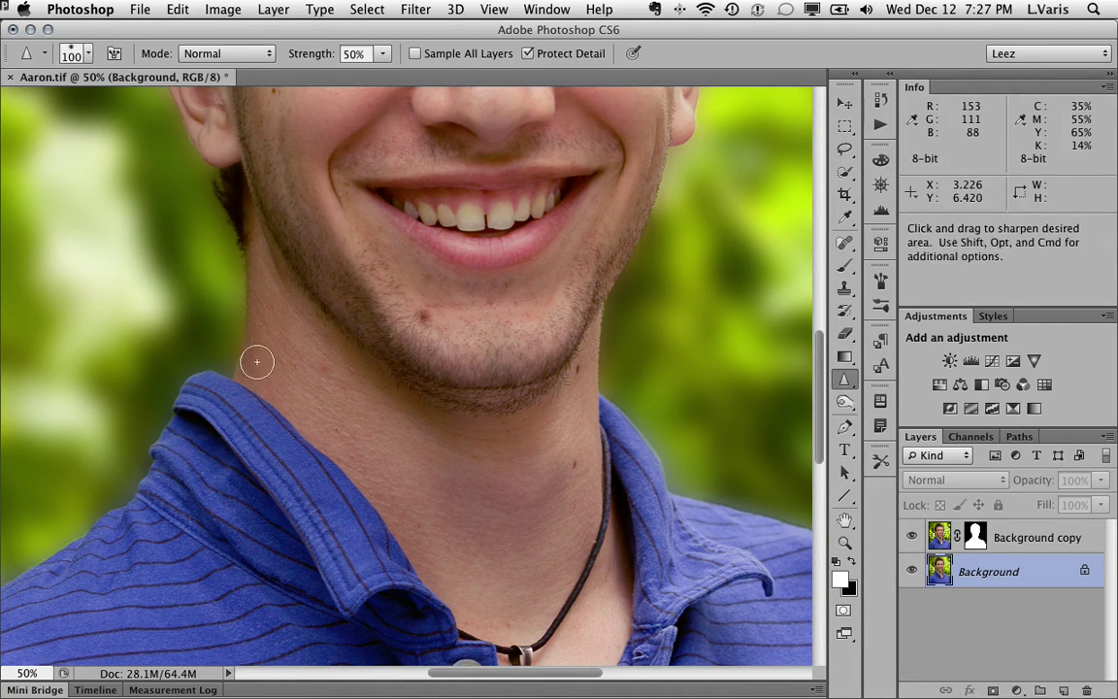
key("super+minus")
key("super+minus")
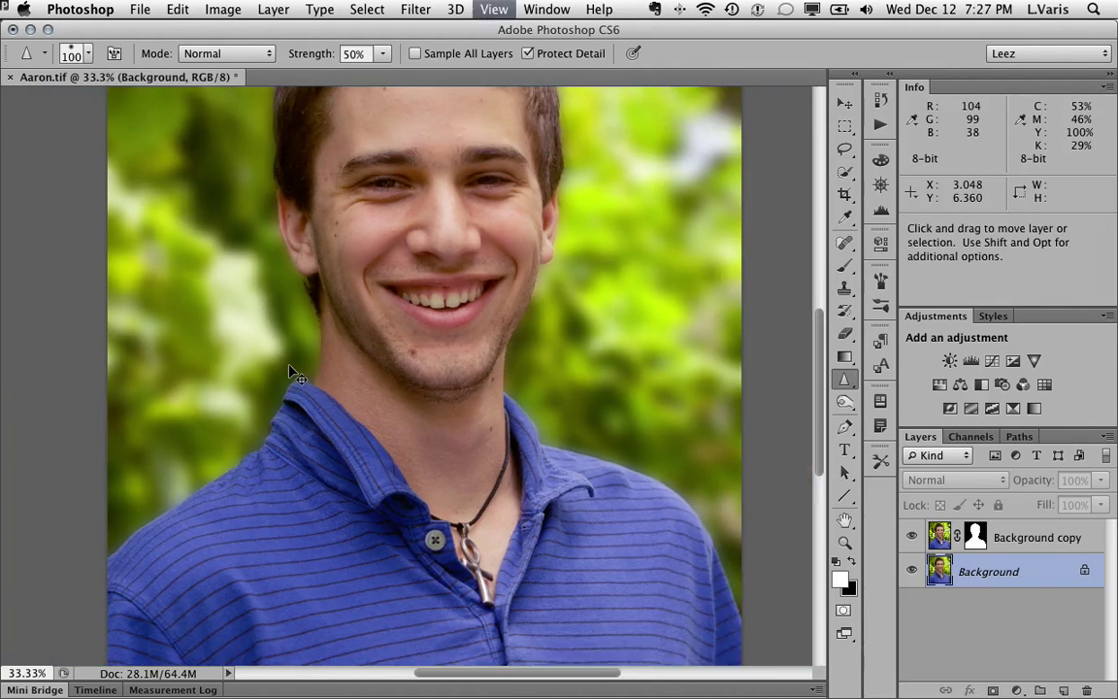
key("space")
left_click_drag(405, 321, 410, 439)
key("super")
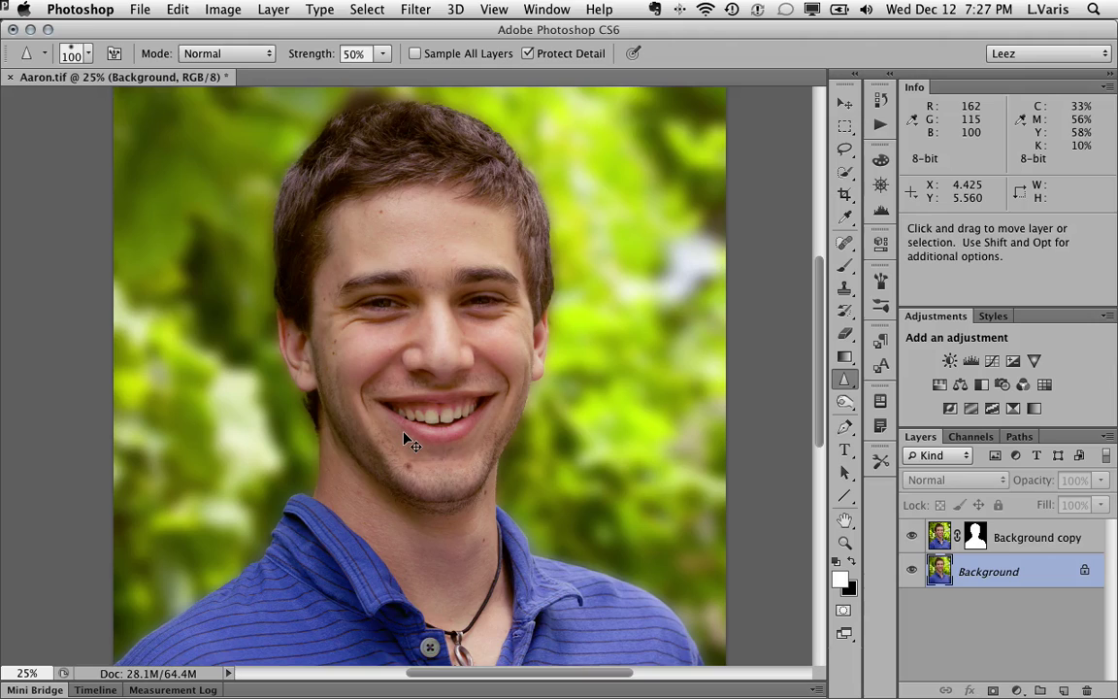
key("super+minus")
key("space")
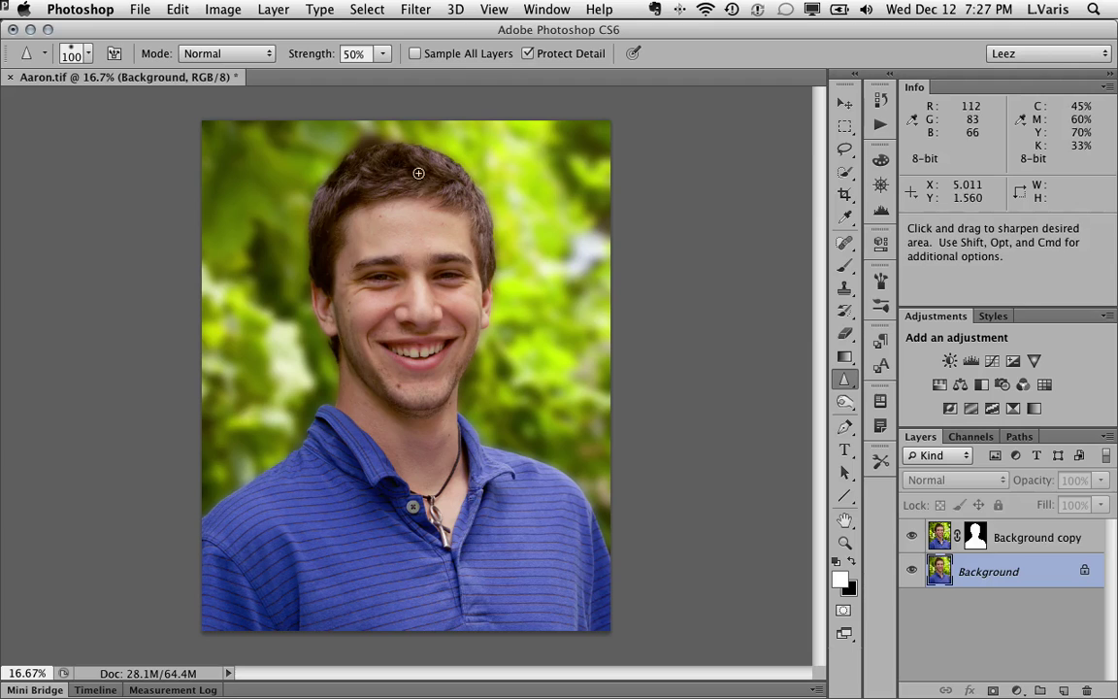
key("super")
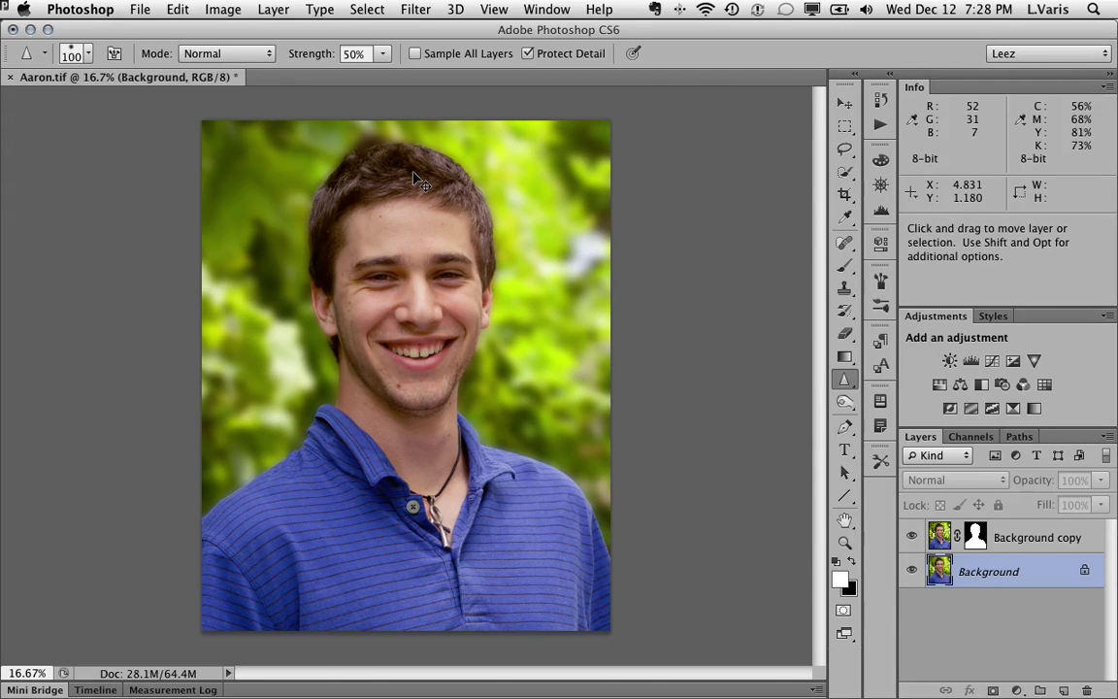
key("super+equal")
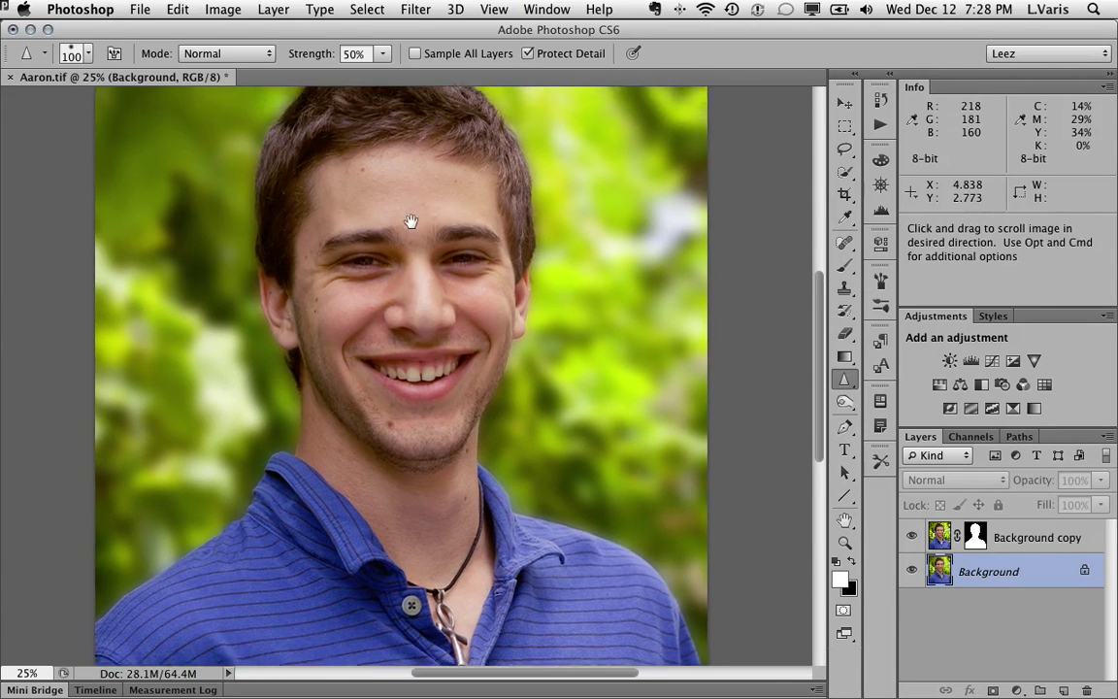
left_click_drag(412, 224, 407, 309)
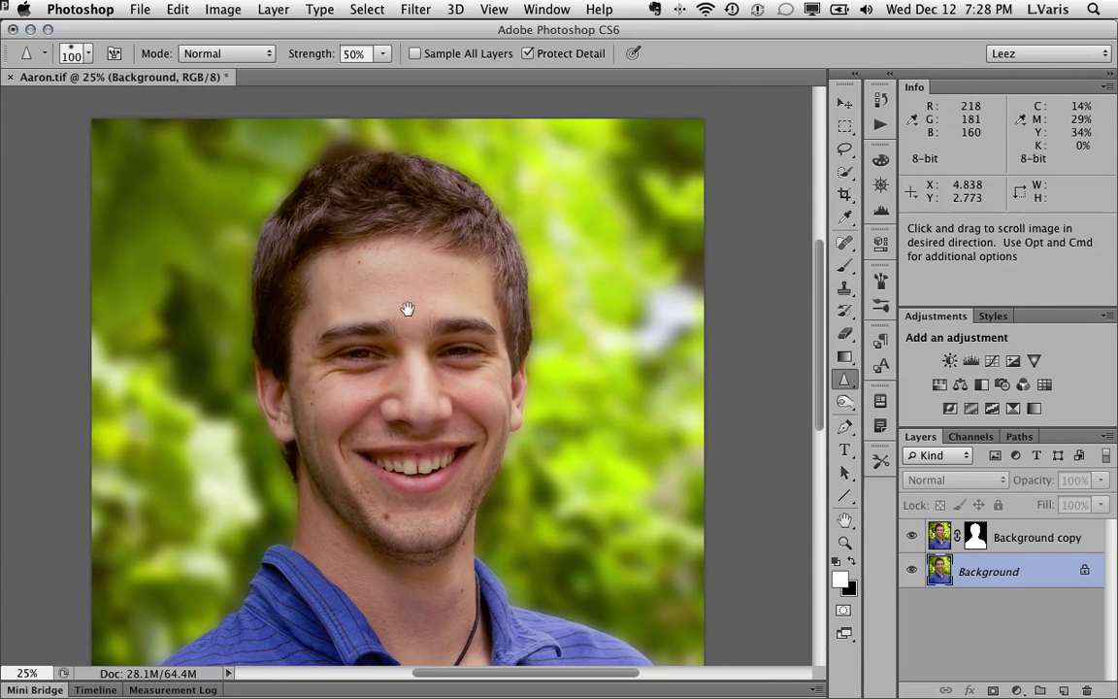
Step: Undo the Gaussian Blur by reverting to the last Sharpen Tool history state
left_click(882, 101)
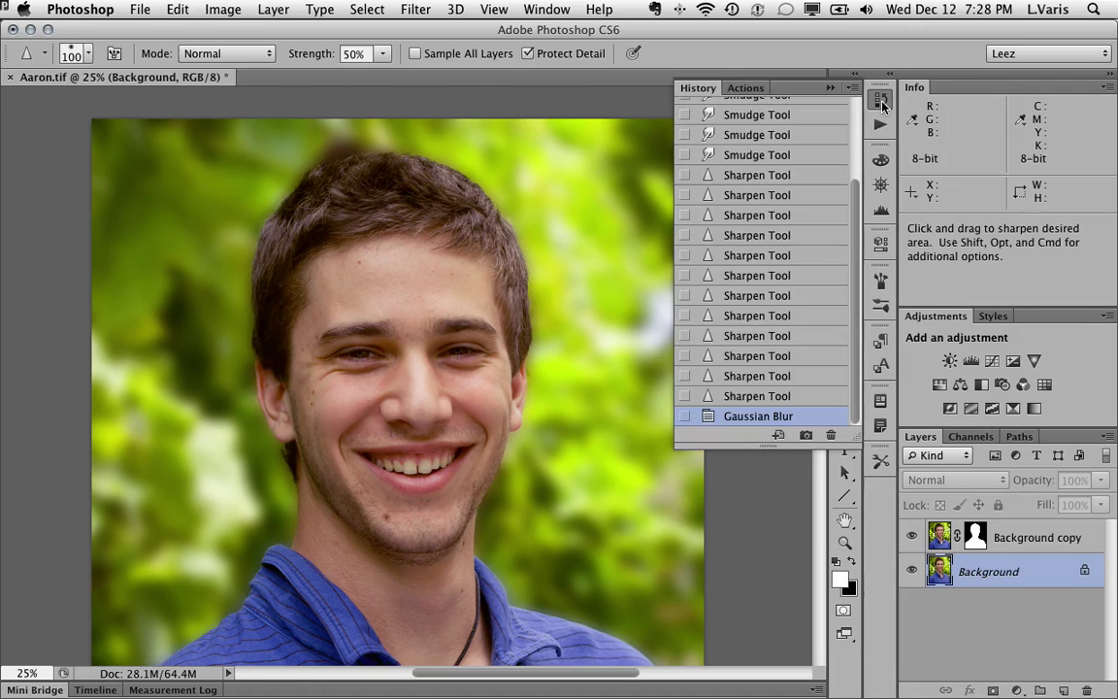
left_click(756, 396)
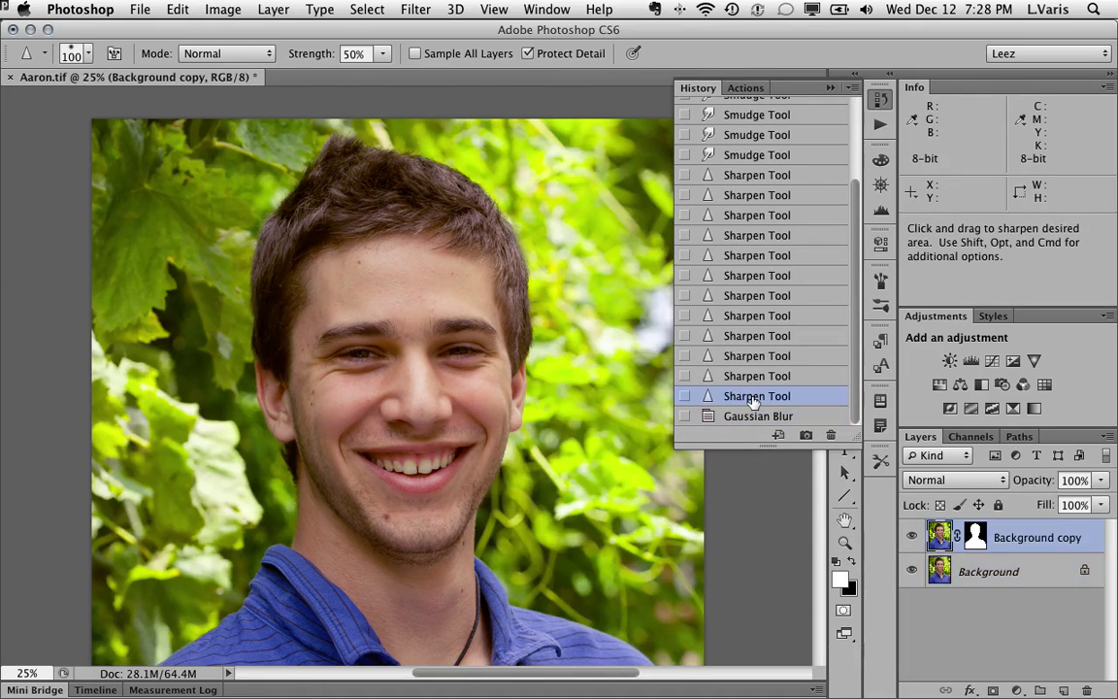
left_click(829, 88)
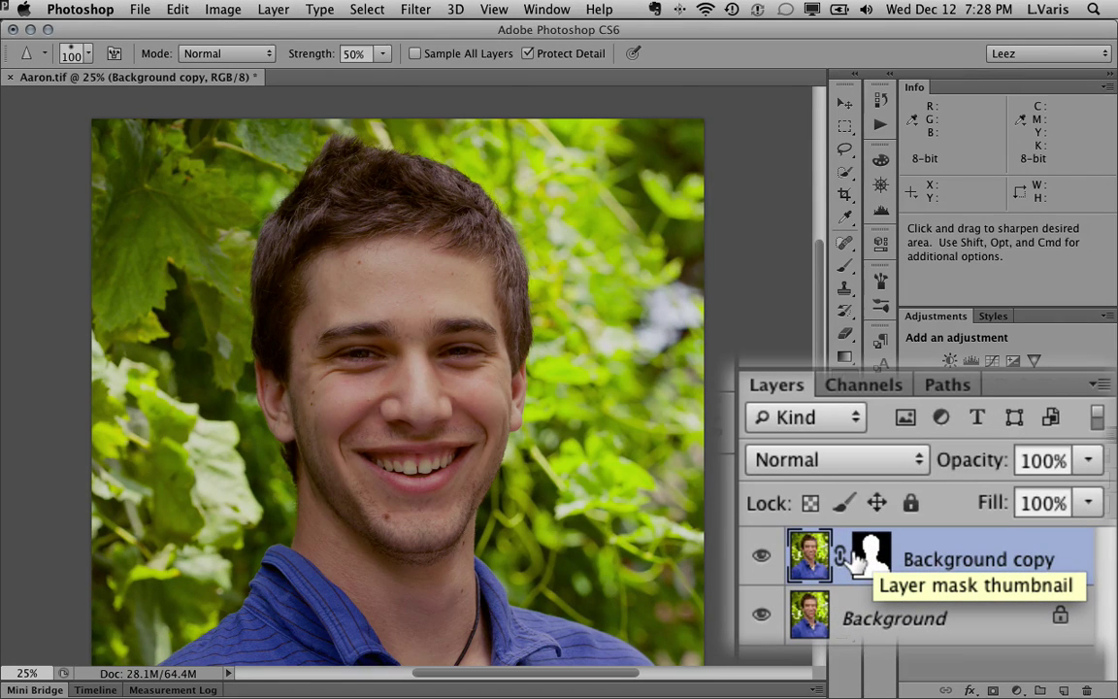
Step: Load the Background copy layer mask as a selection around the subject
left_click_drag(852, 561, 854, 564)
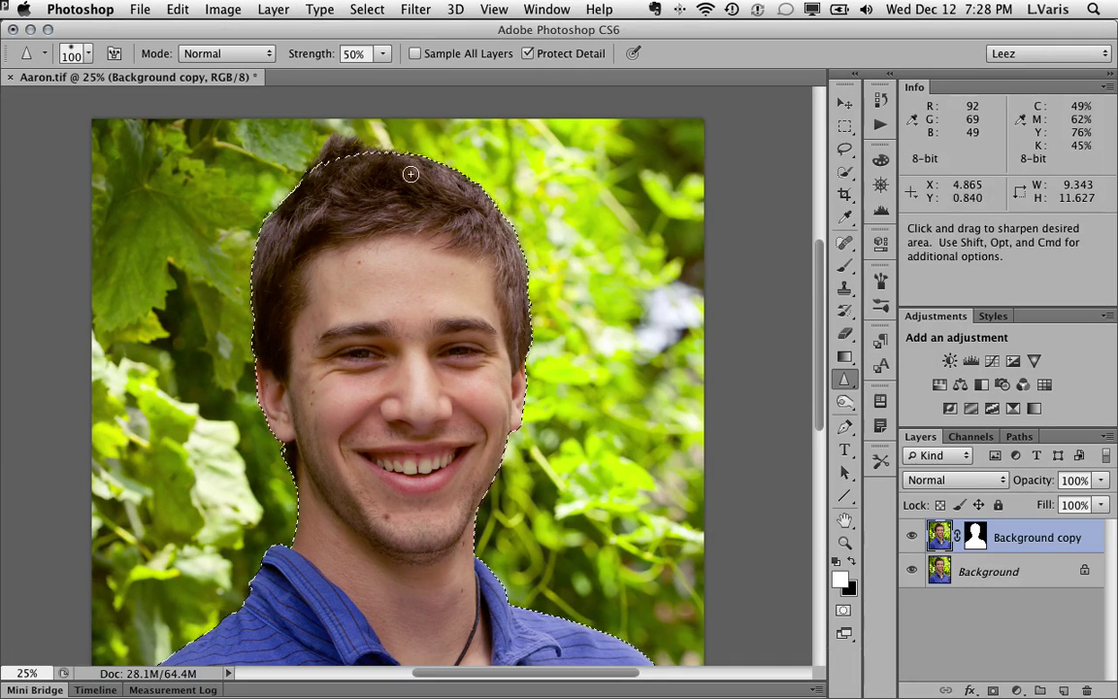
Step: Hide the Background copy layer and expand the subject selection by 15 pixels with the Background layer active
left_click(911, 540)
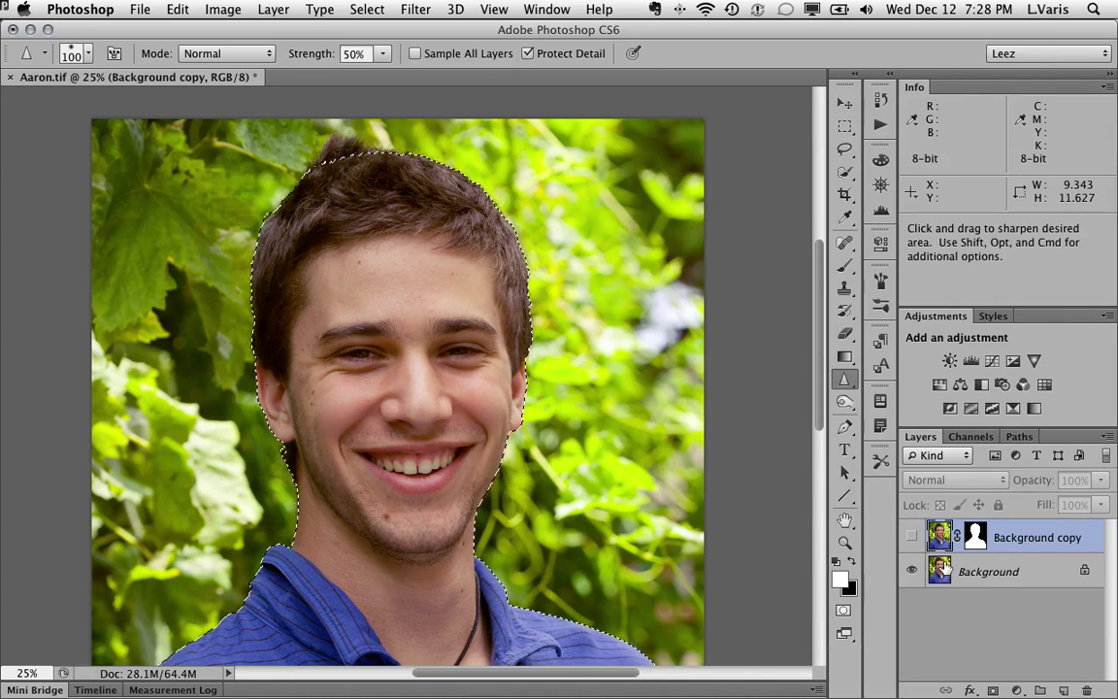
left_click(939, 574)
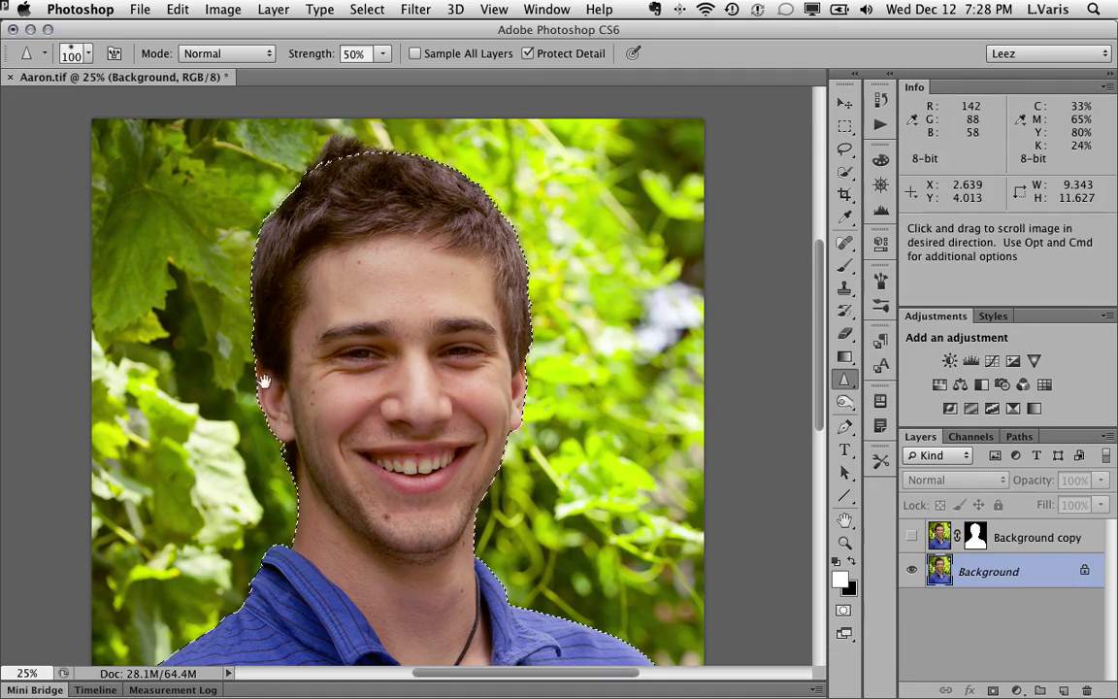
left_click(322, 310, "super")
left_click(276, 238, "super")
left_click_drag(262, 214, 373, 305)
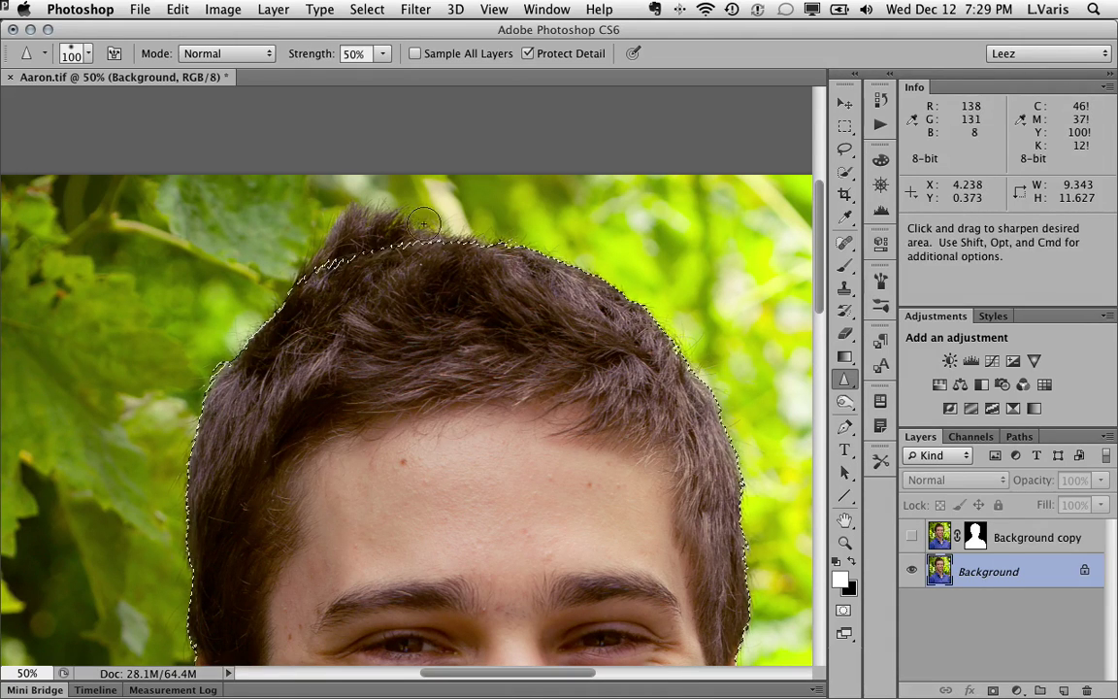
left_click(368, 10)
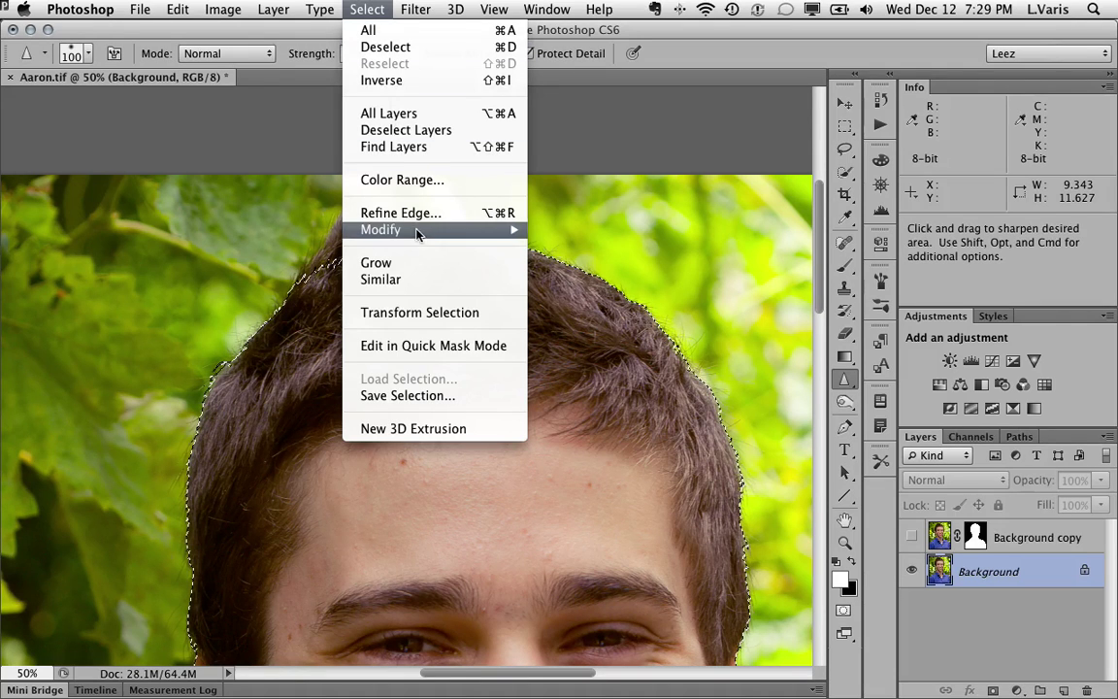
mouse_move(416, 233)
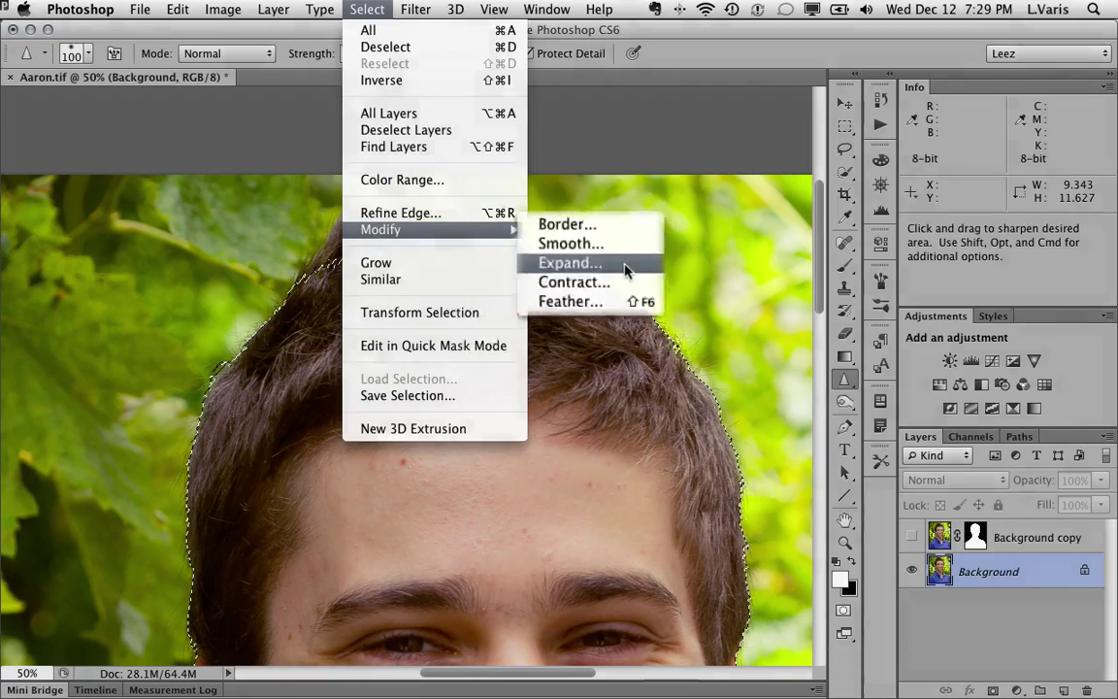
left_click(622, 197)
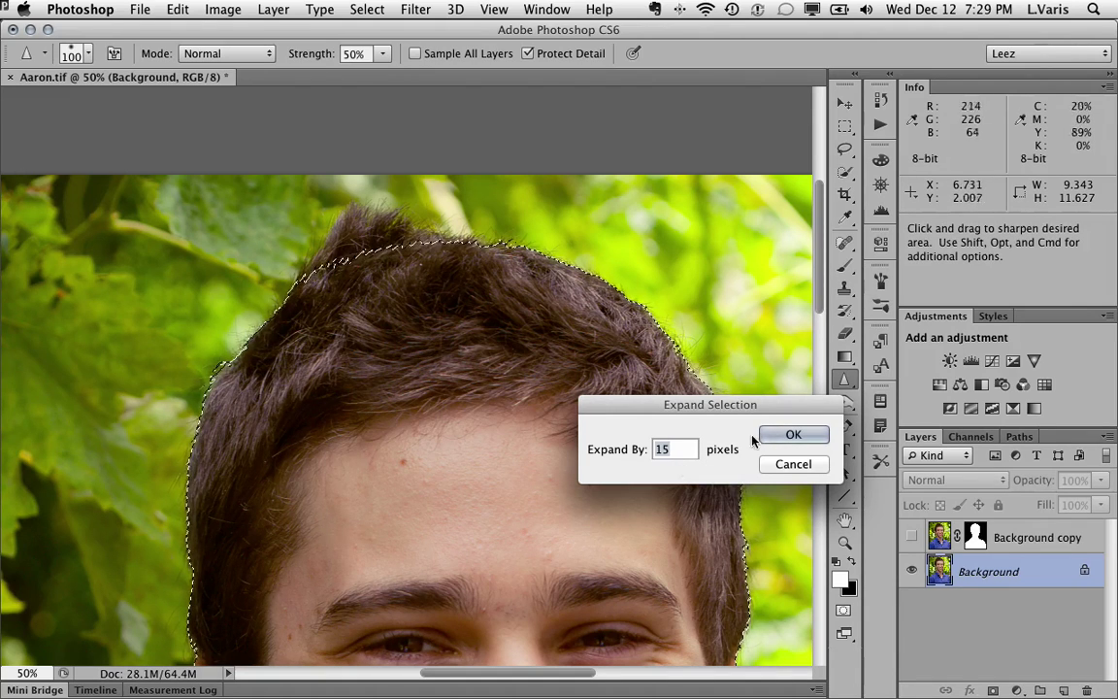
left_click(793, 434)
mouse_move(760, 500)
left_mouse_down()
mouse_move(700, 366)
mouse_move(652, 321)
mouse_move(515, 247)
mouse_move(445, 235)
mouse_move(317, 254)
mouse_move(247, 312)
mouse_move(344, 502)
mouse_move(372, 120)
mouse_move(355, 456)
left_mouse_up()
key("space")
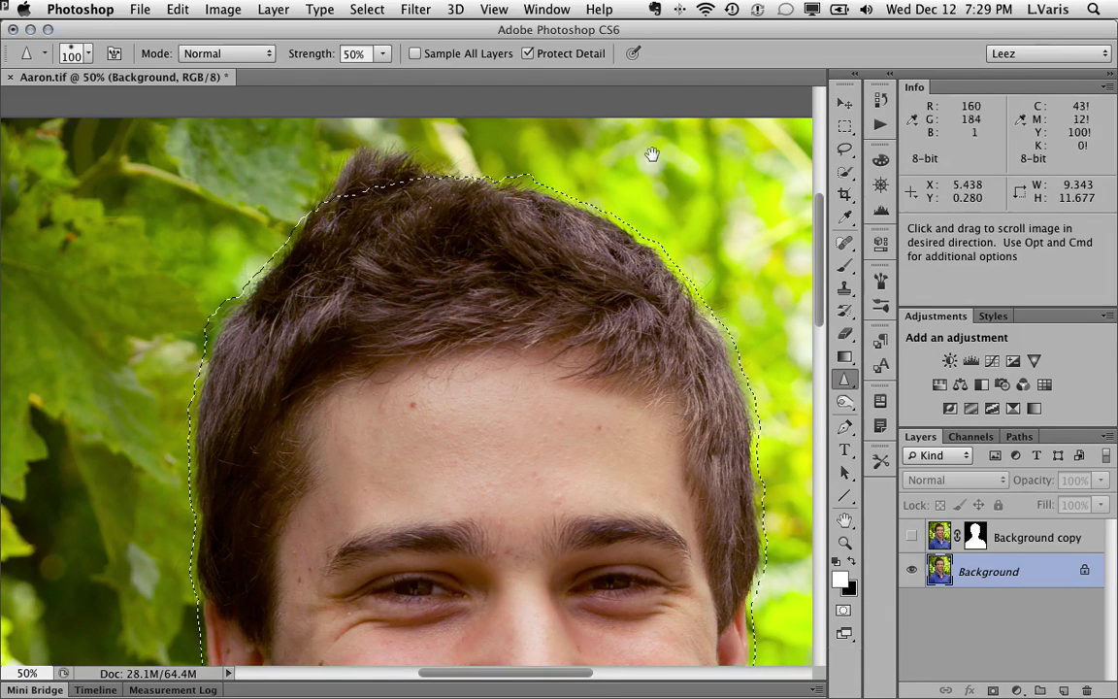
Step: Add the hair tuft sticking out at the top of the head to the selection with the Lasso tool
key("l")
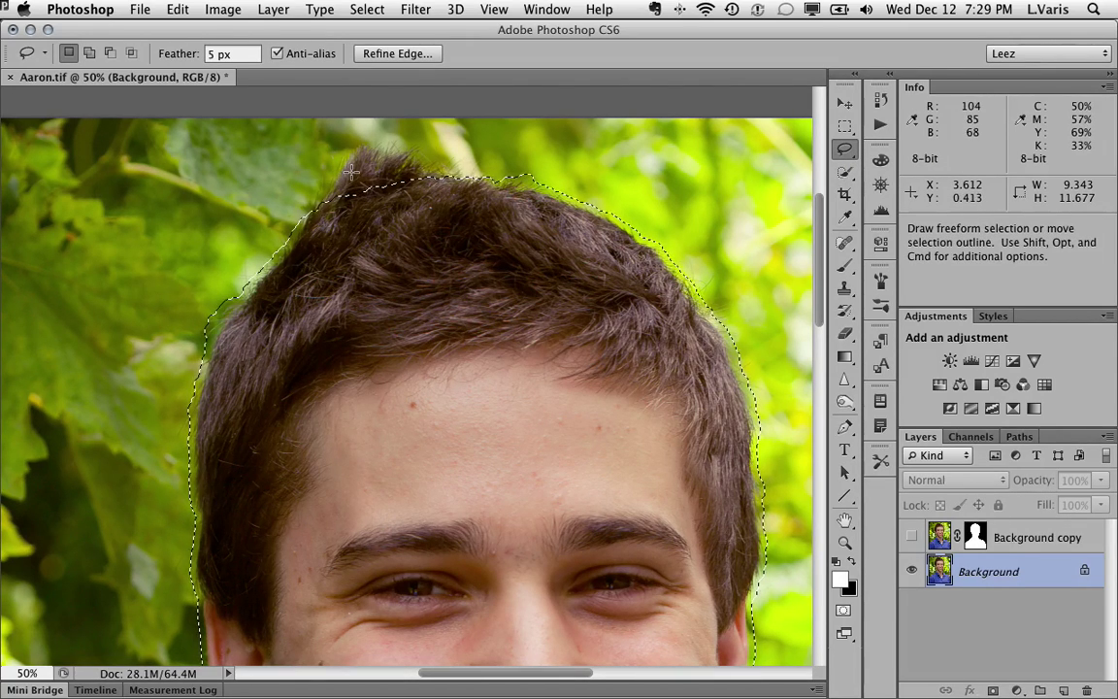
key("shift")
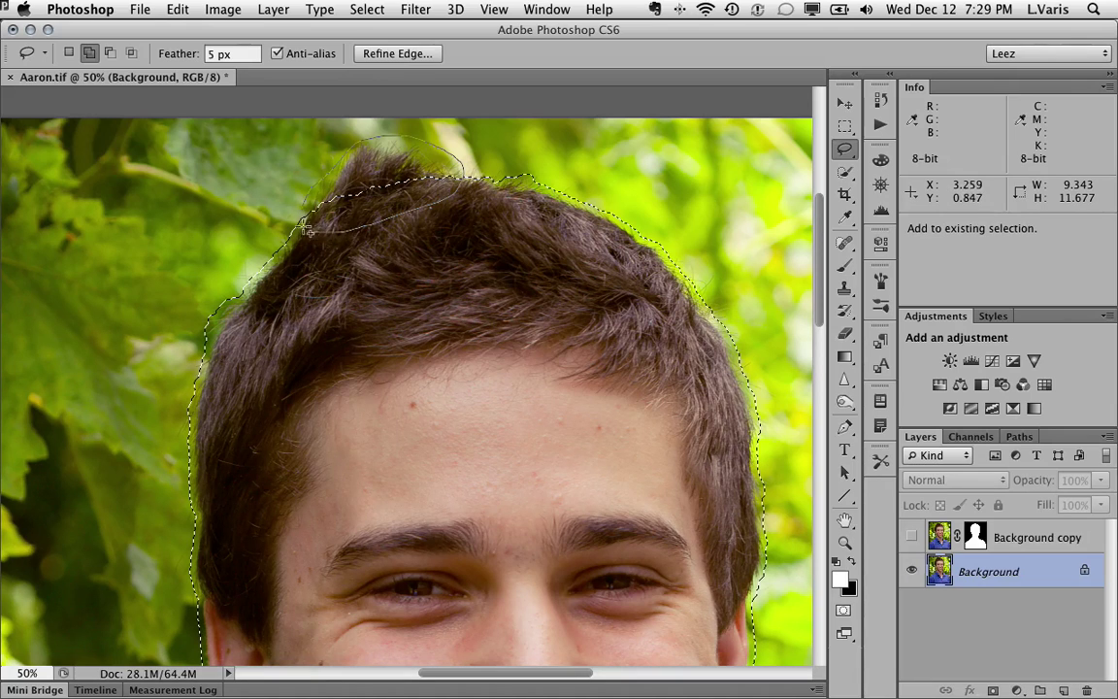
left_click_drag(304, 222, 302, 224)
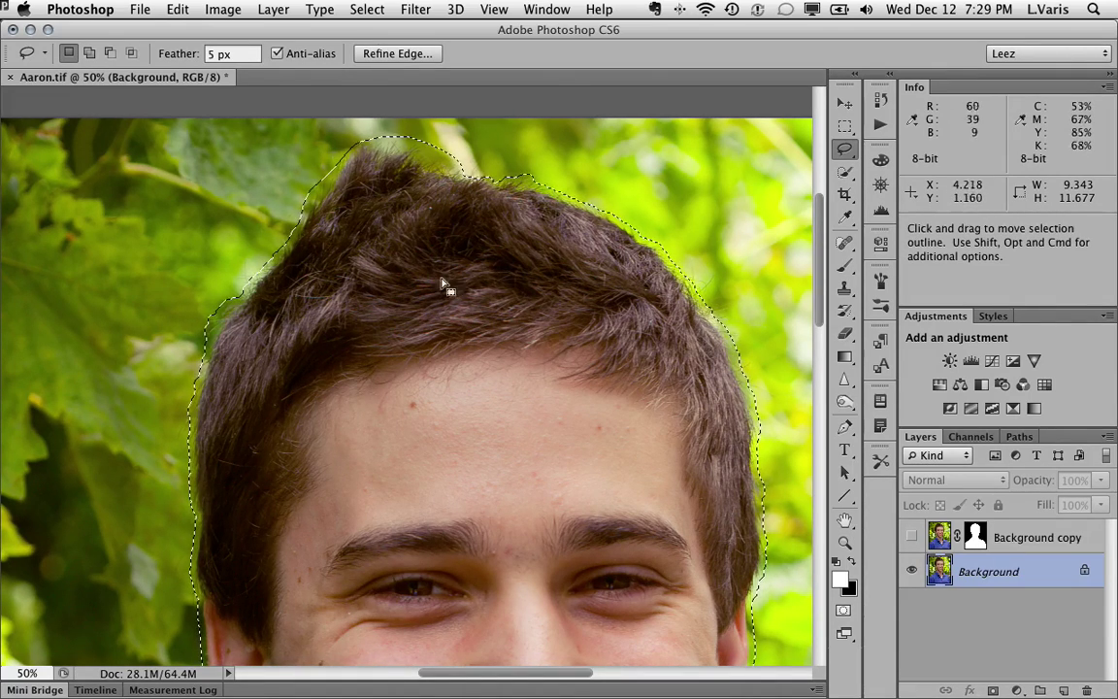
Step: Fill the selected subject area on the Background layer with Content-Aware at 100% opacity in Normal mode, and deselect
key("super+minus")
key("super+minus")
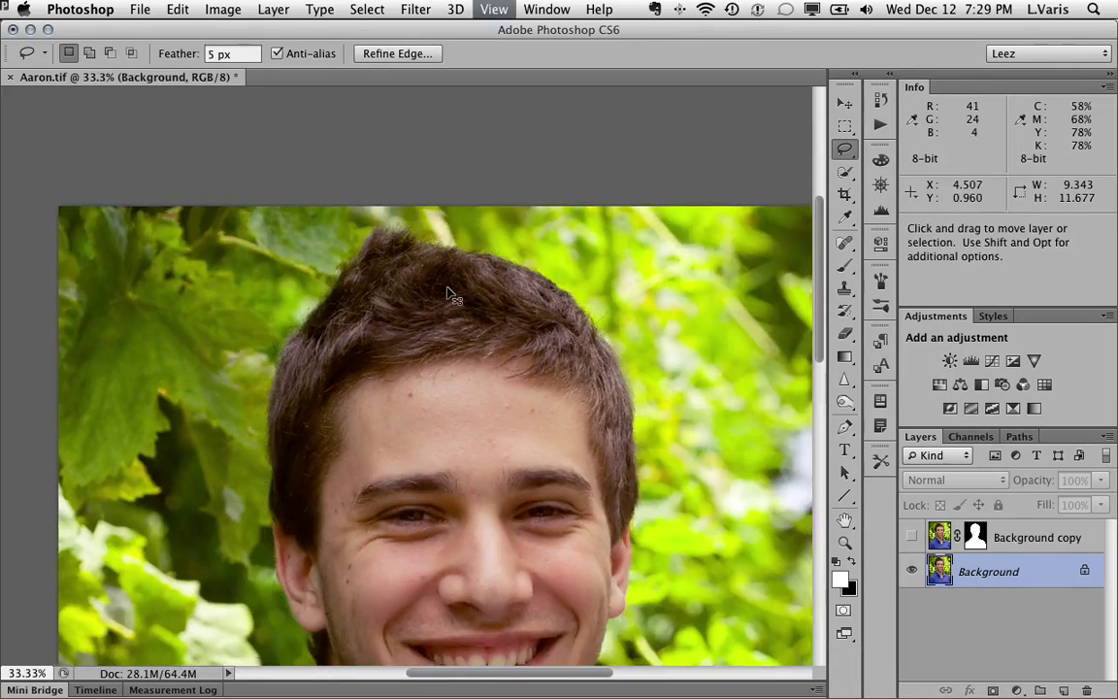
key("super+minus")
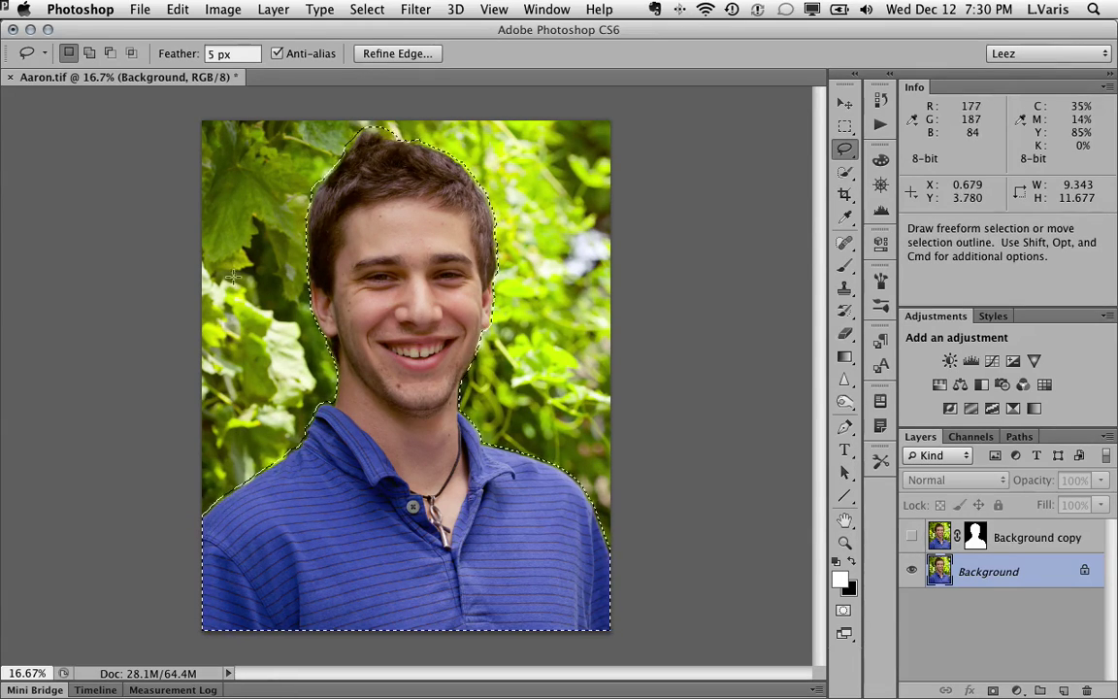
left_click(183, 9)
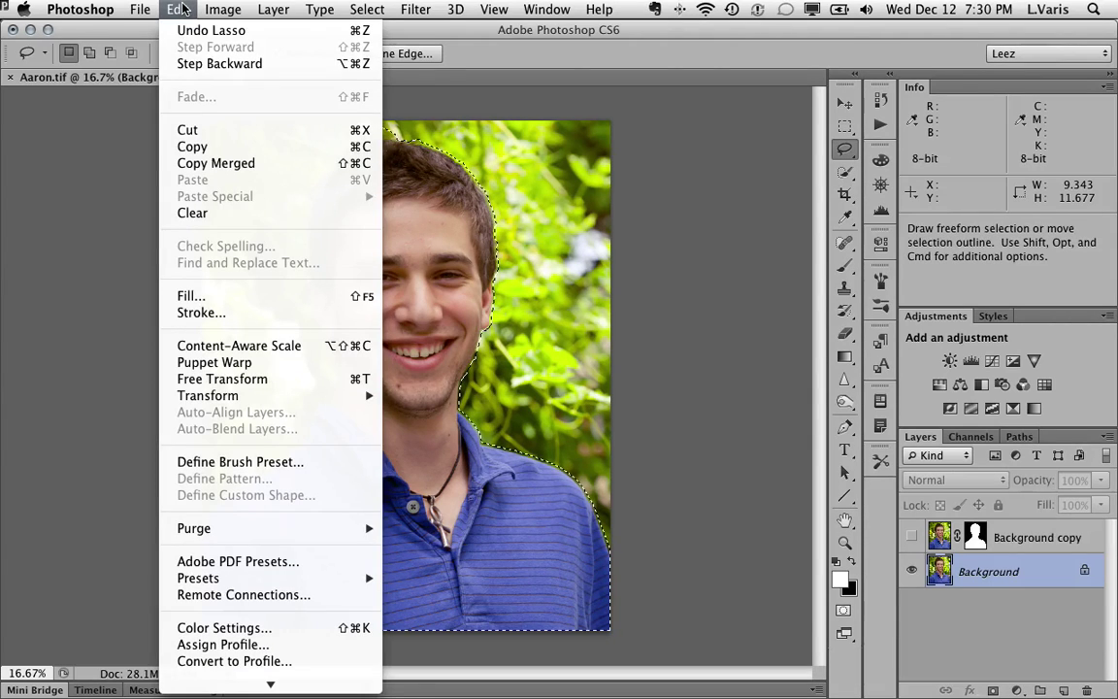
left_click(205, 296)
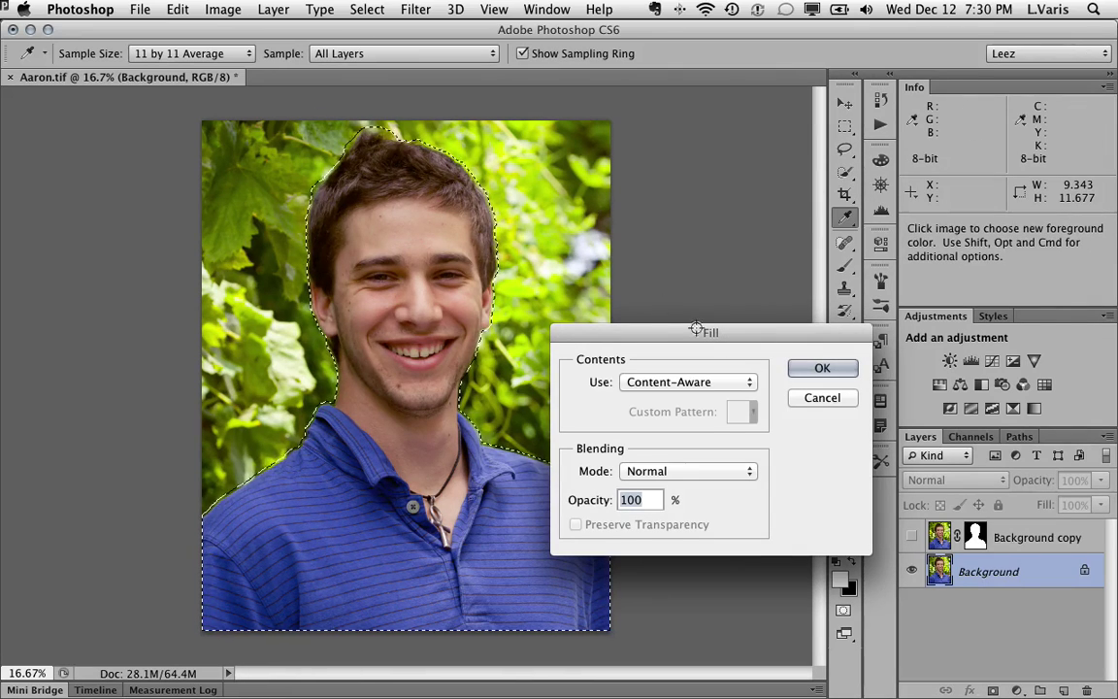
left_click(811, 370)
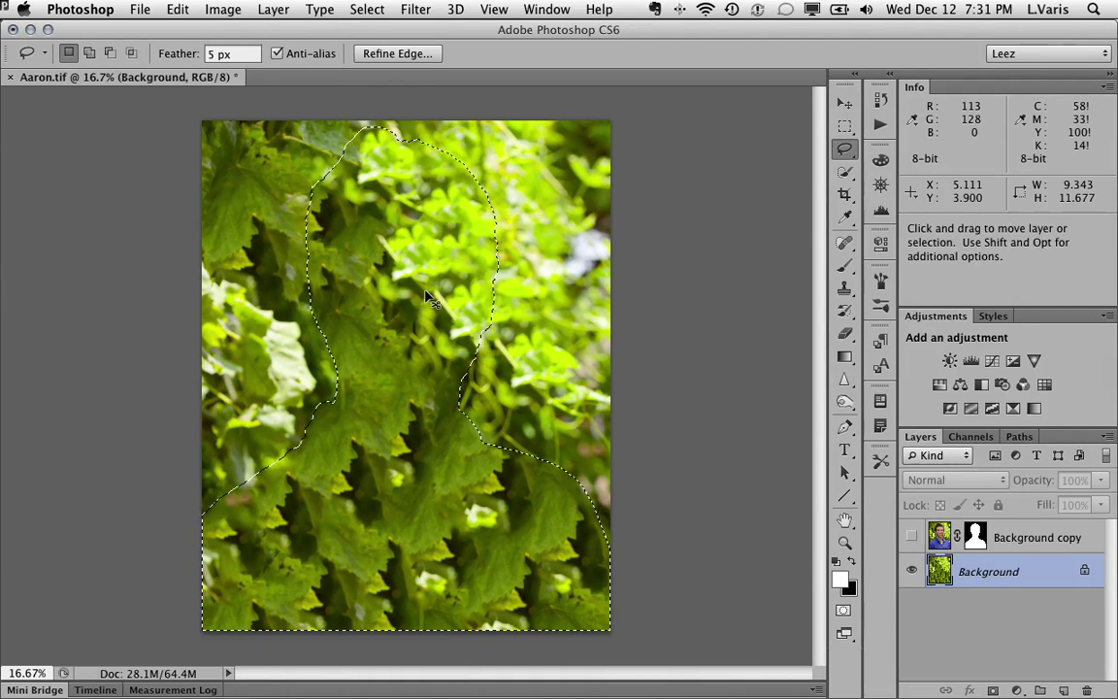
left_click(562, 336)
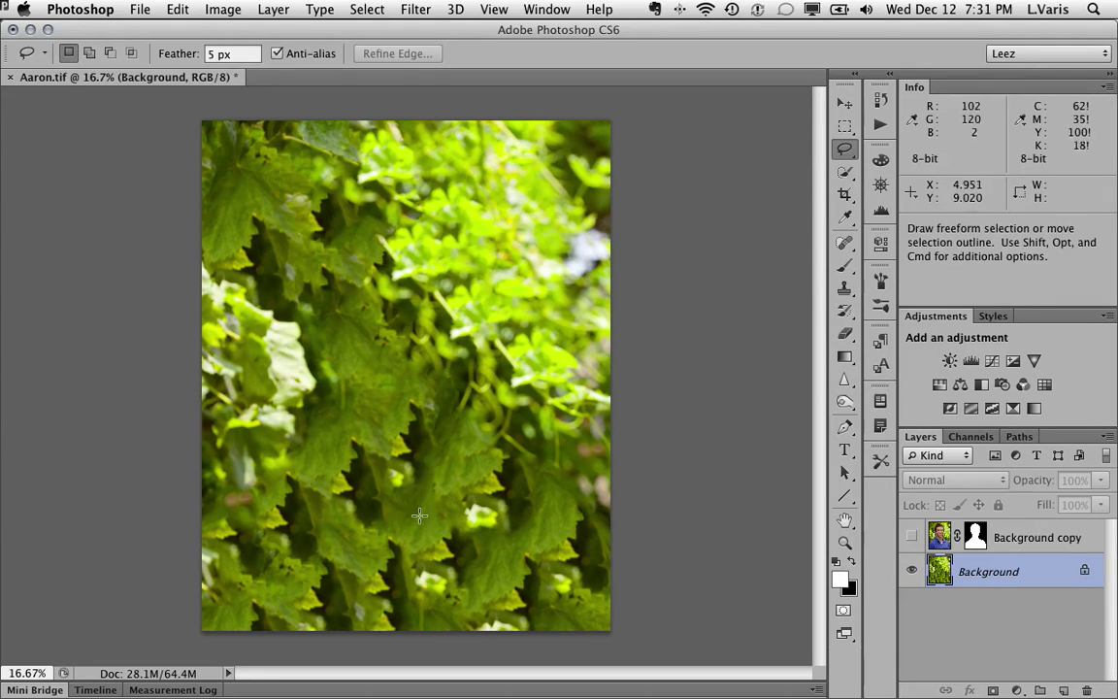
Step: Show the Background copy layer again, toggling its visibility to compare the portrait with the filled Background
left_click(912, 537)
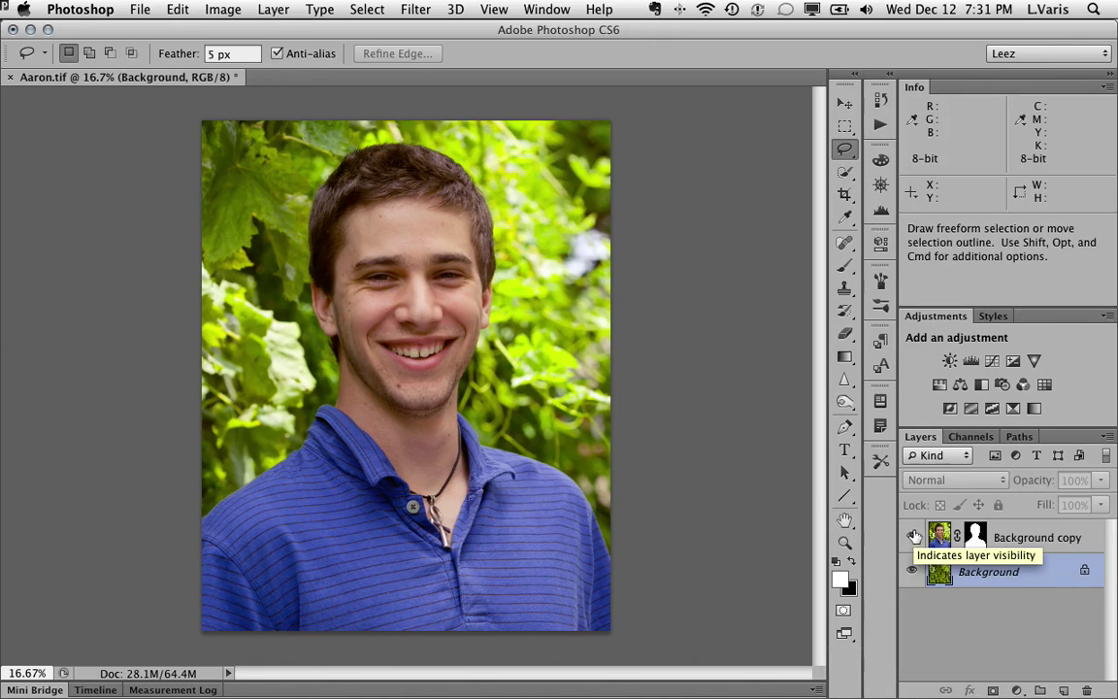
left_click(913, 538)
left_click(912, 538)
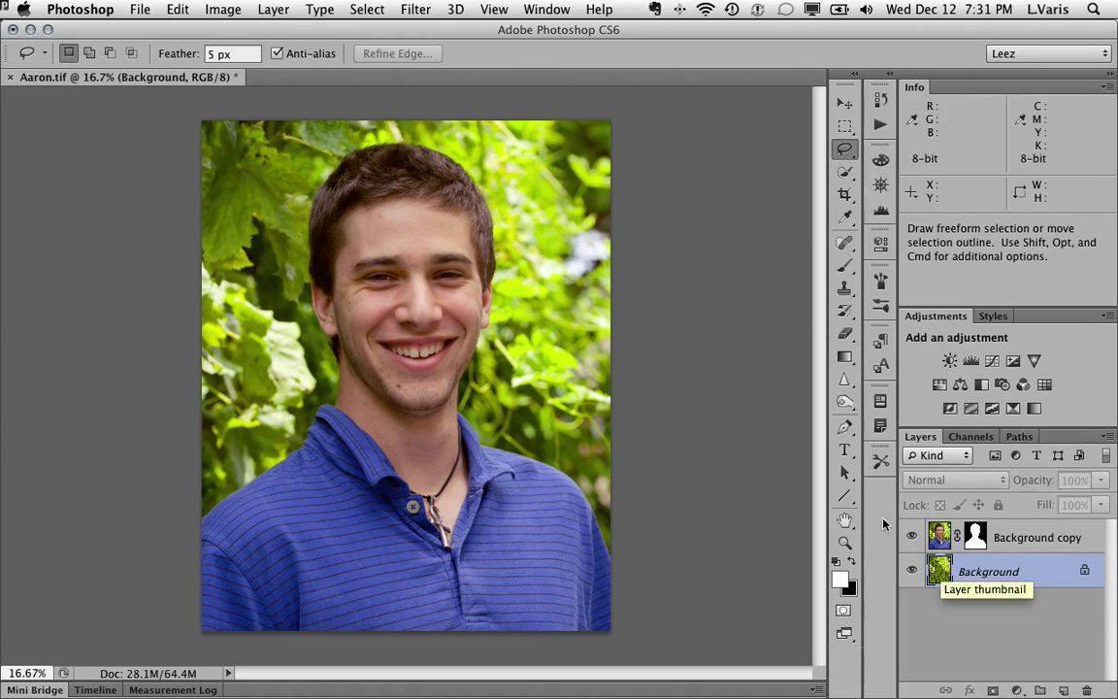
left_click(912, 537)
left_click(912, 538)
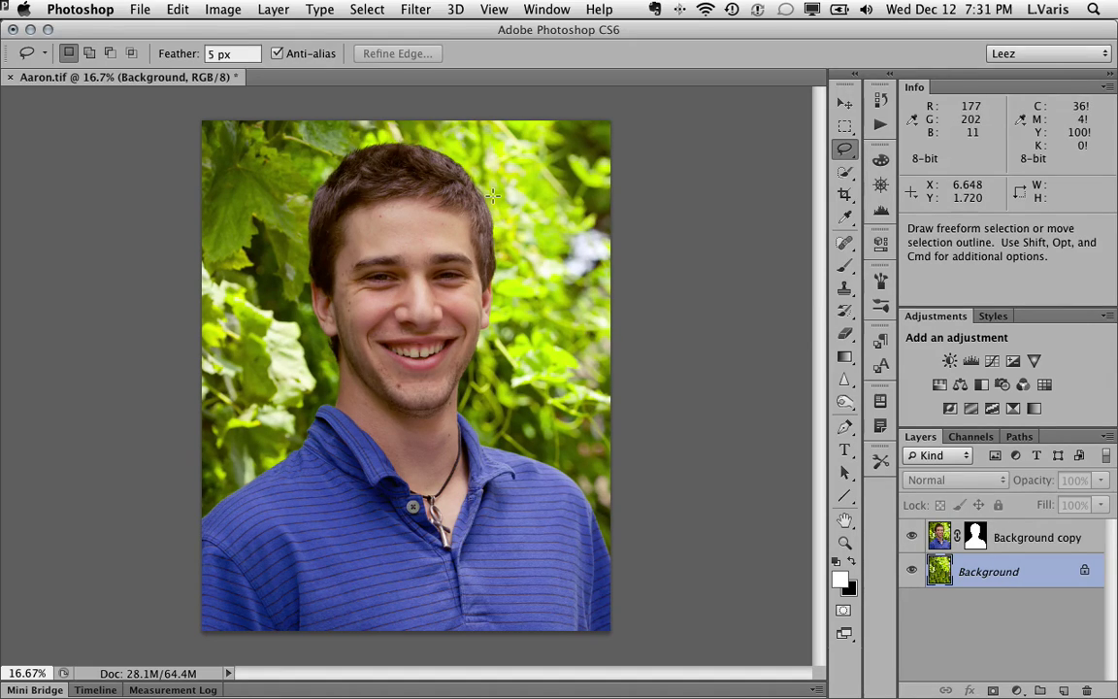
Step: Start a Shape Blur on the Background layer and try the solid banner-like frame as the blur shape
left_click(413, 10)
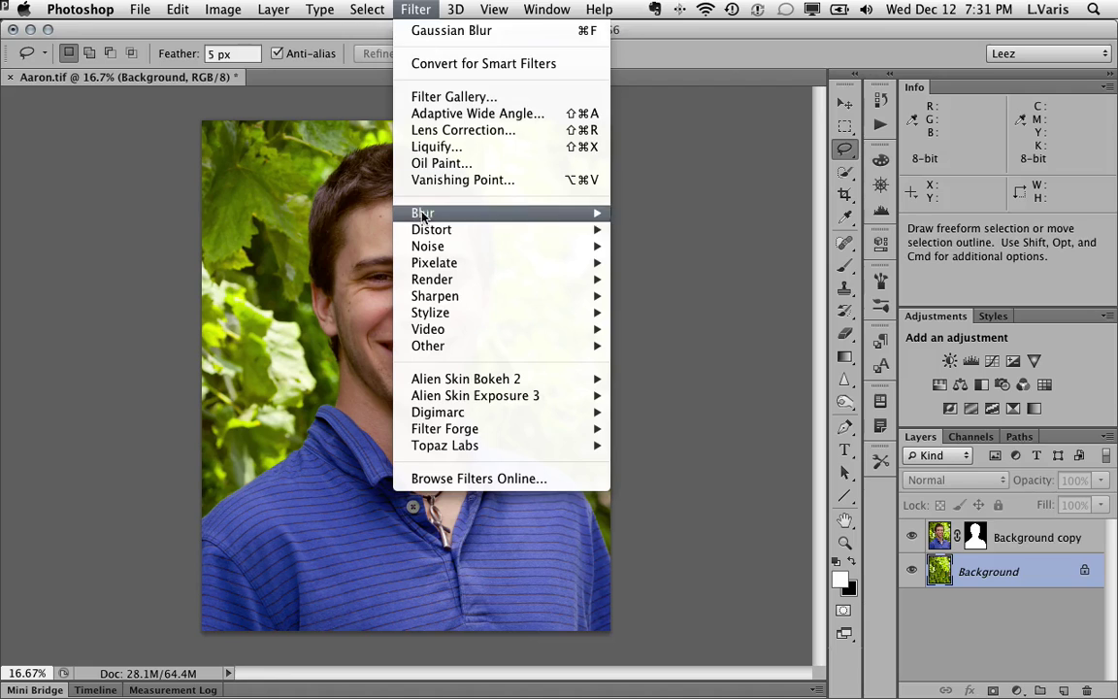
mouse_move(423, 214)
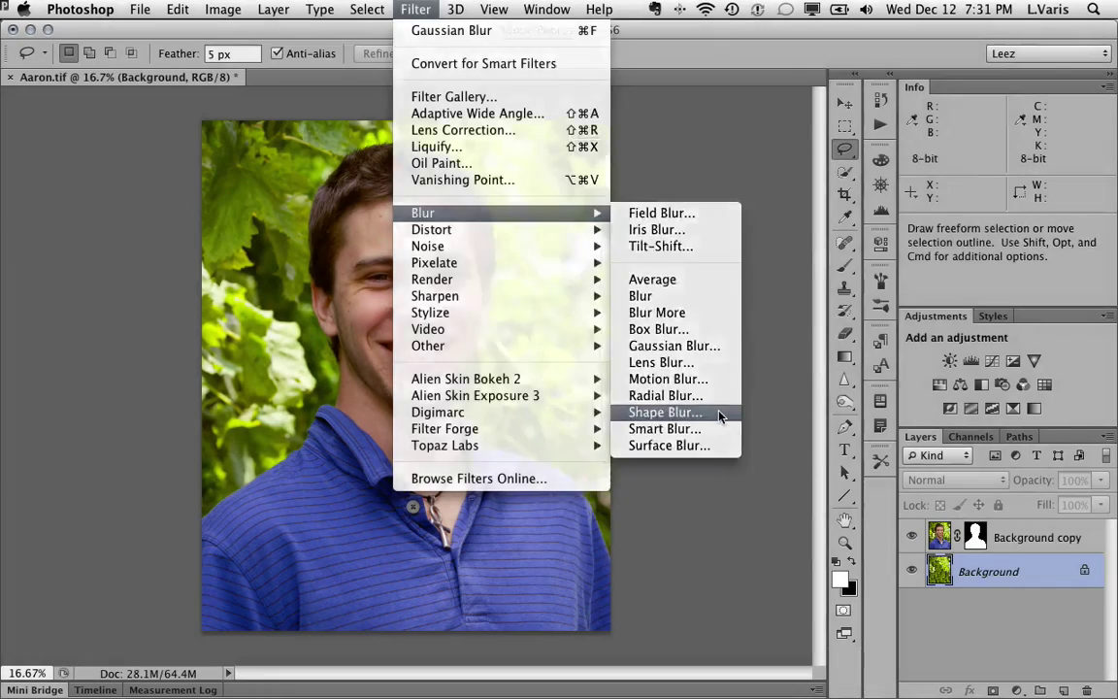
left_click(674, 421)
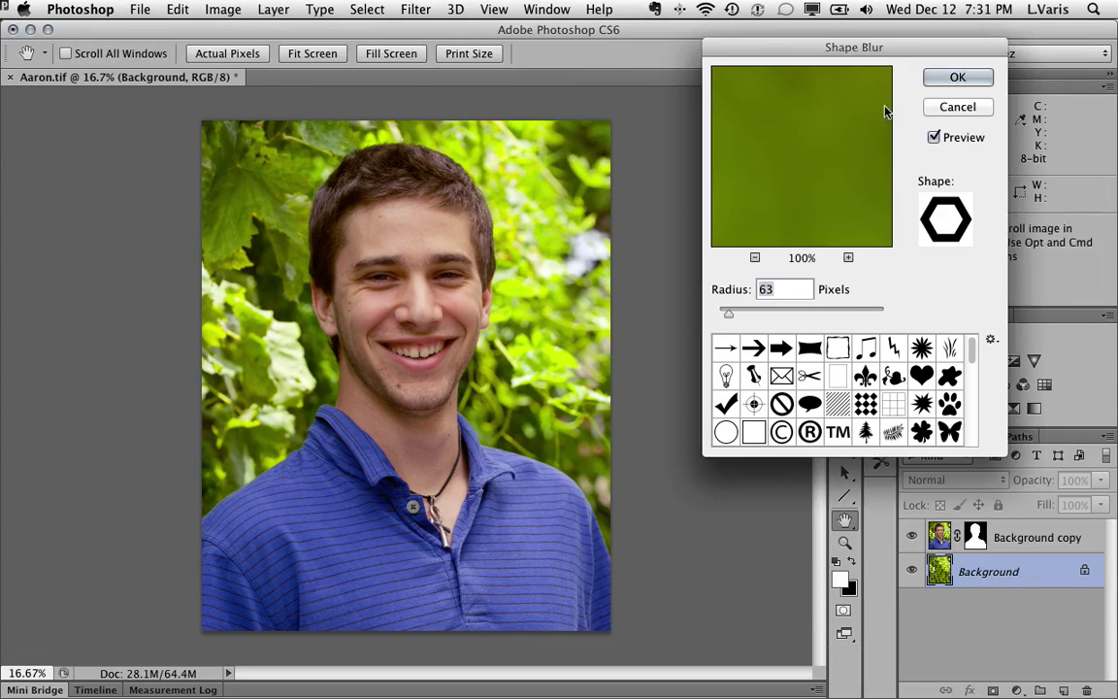
left_click_drag(897, 50, 730, 56)
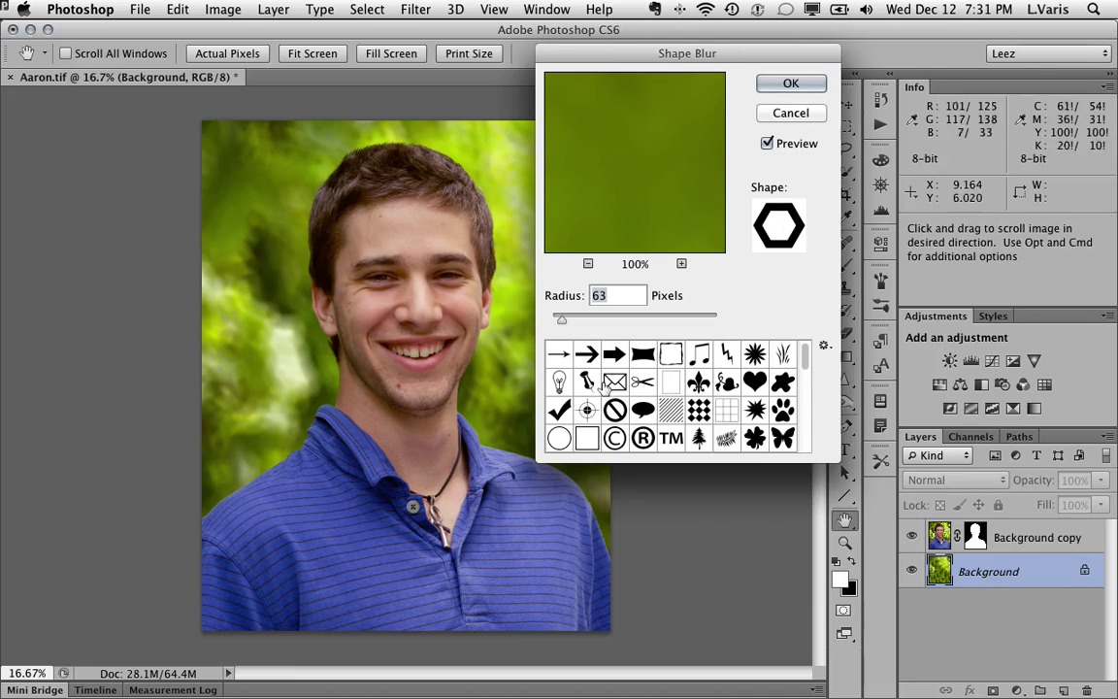
left_click(641, 356)
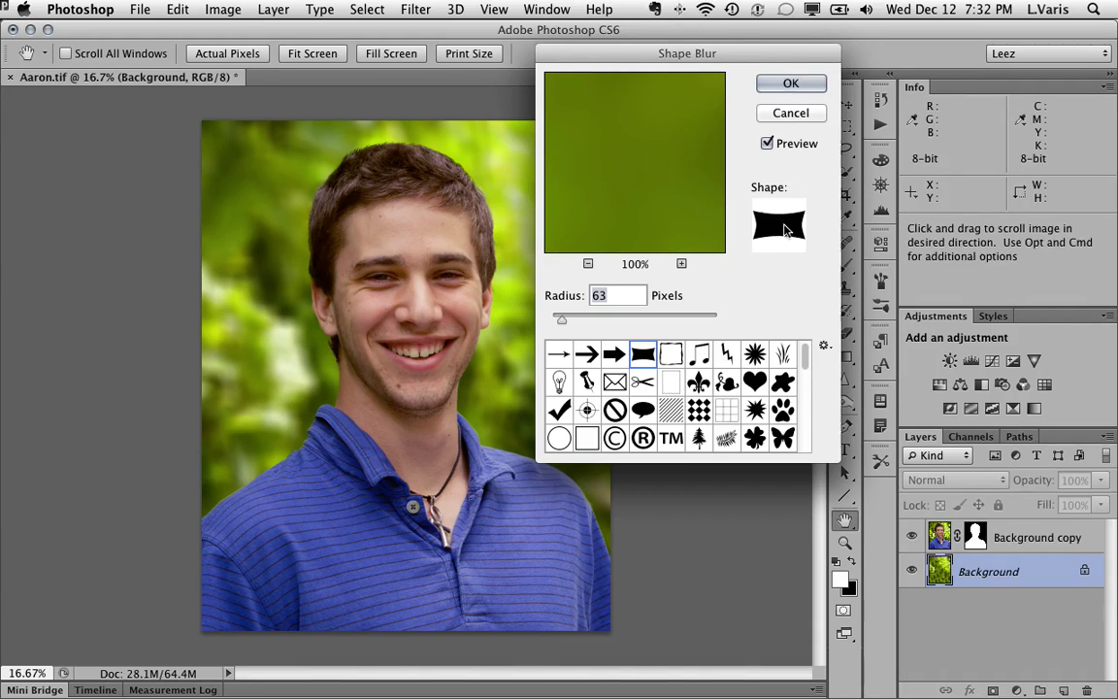
Step: Append the Shapes set to the available blur shapes and choose the outlined hexagon
left_click(824, 348)
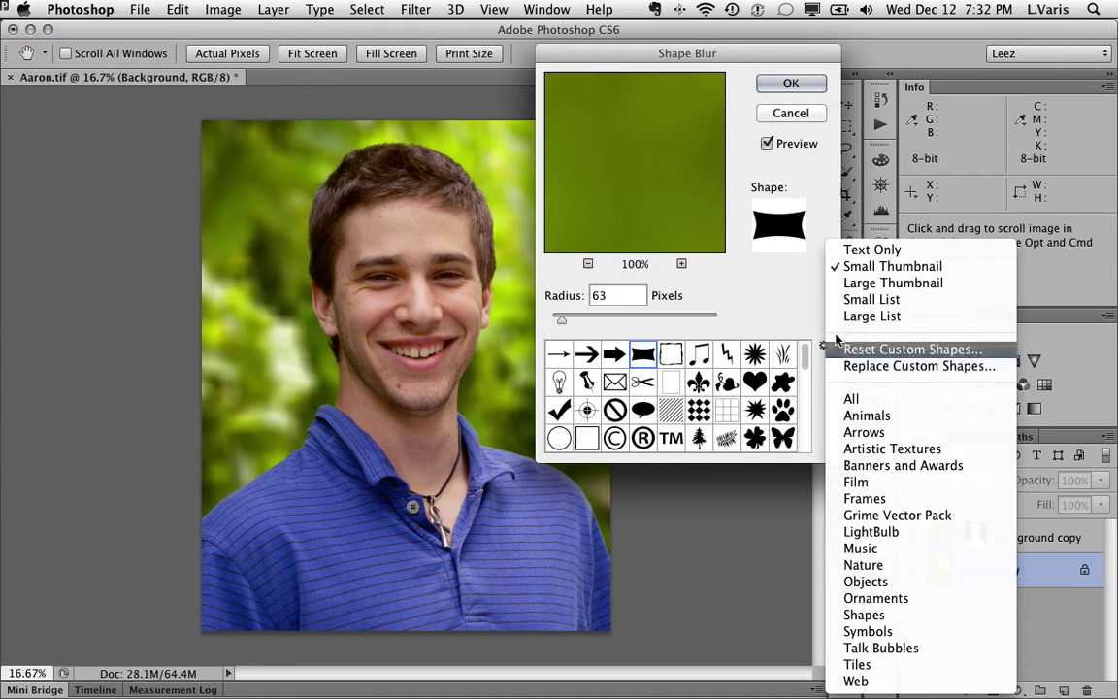
left_click(898, 620)
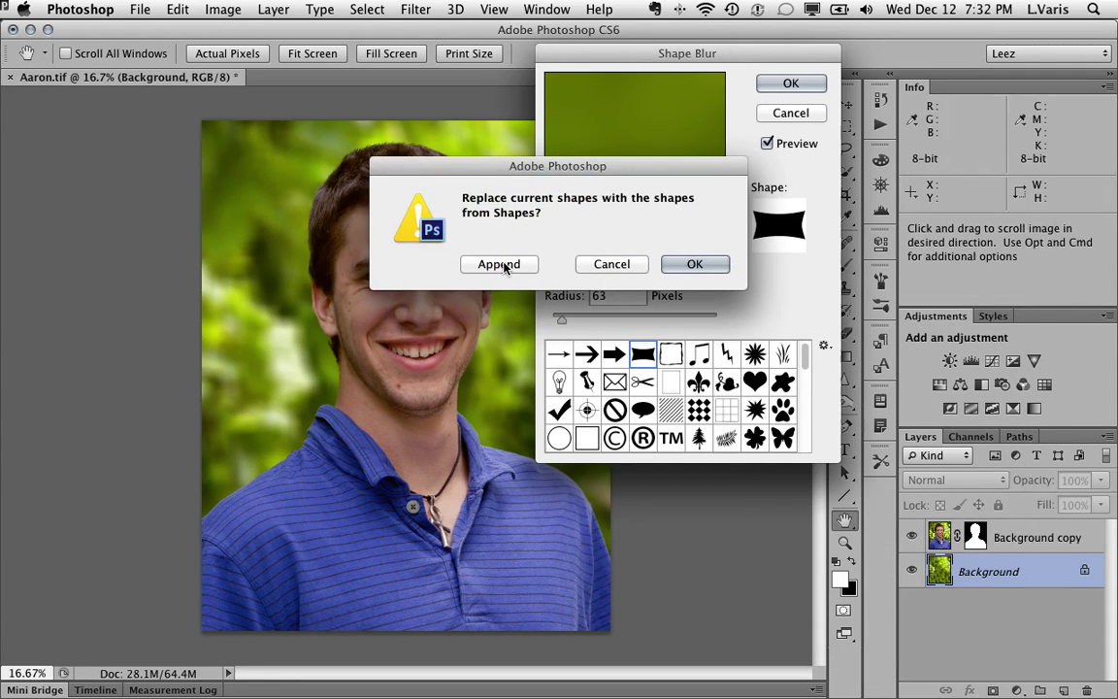
left_click(506, 267)
left_click_drag(805, 358, 794, 449)
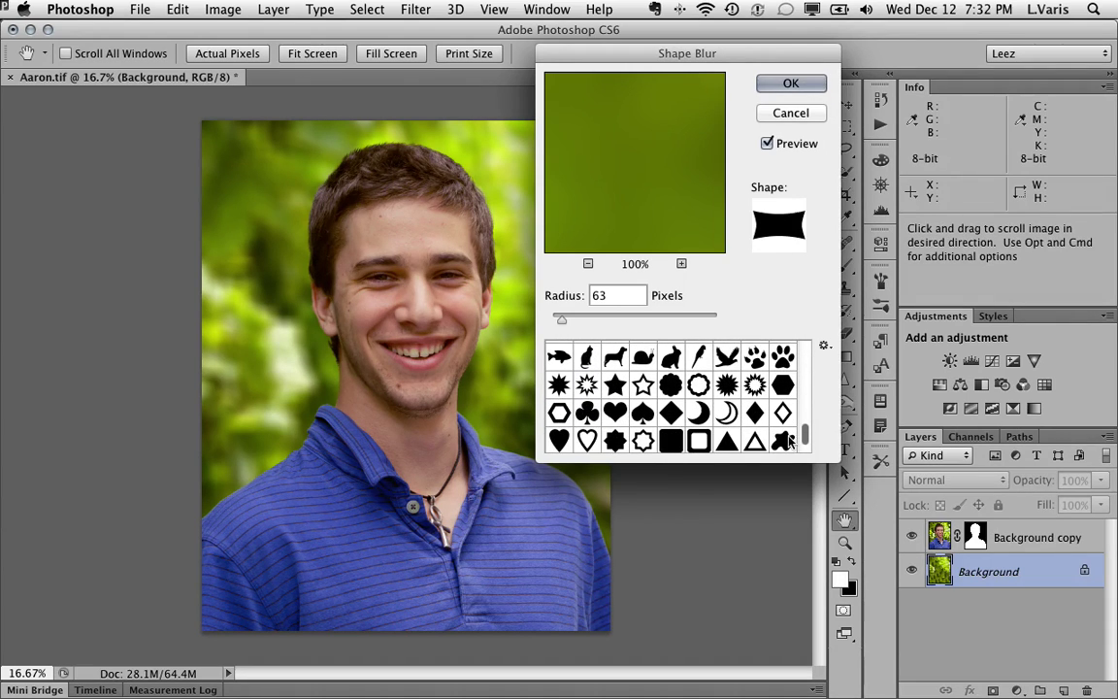
left_click(559, 414)
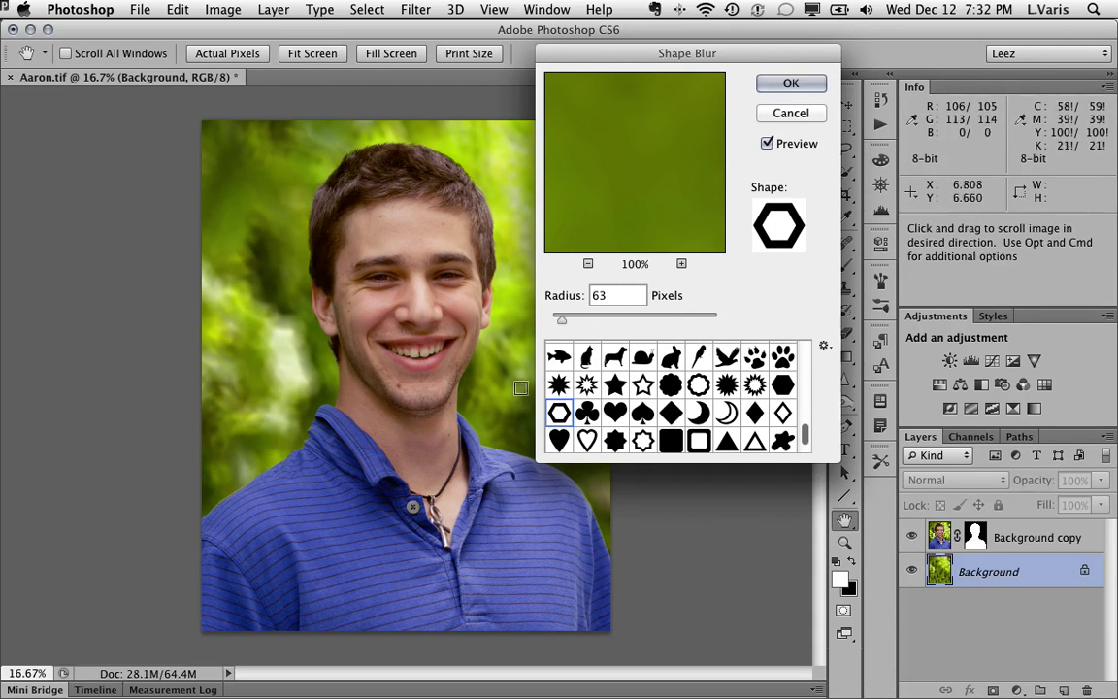
Step: Compare several blur radii on the background and apply the Shape Blur with a radius of 58 pixels
left_click_drag(638, 59, 740, 61)
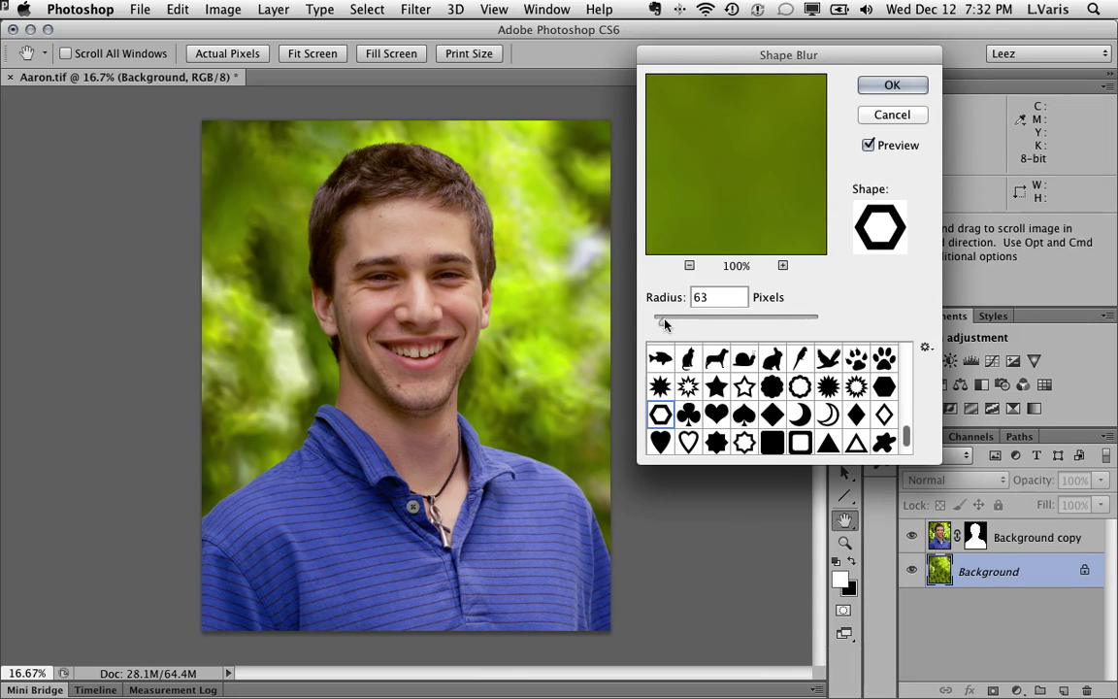
left_click_drag(663, 321, 661, 322)
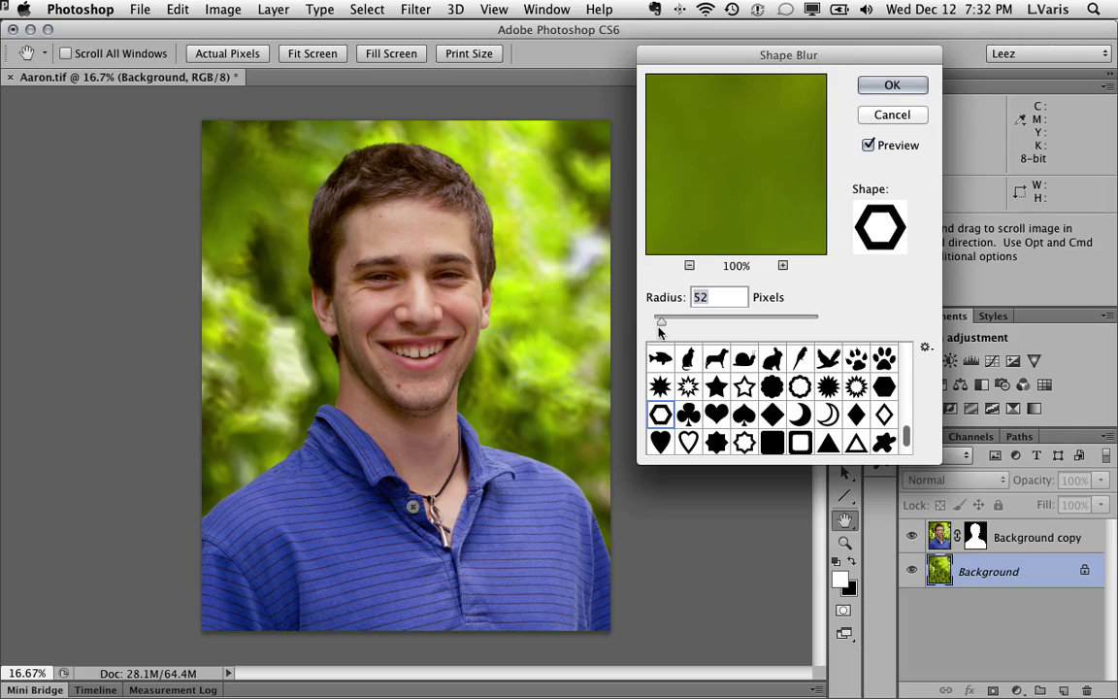
left_click_drag(661, 323, 670, 327)
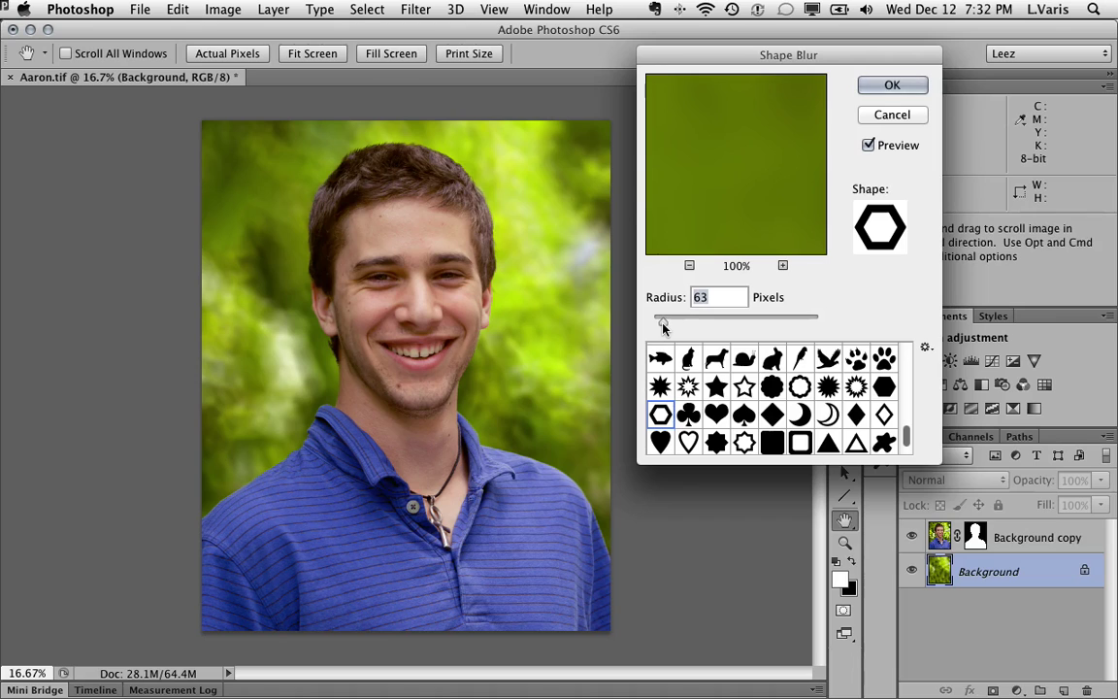
left_click_drag(661, 329, 660, 328)
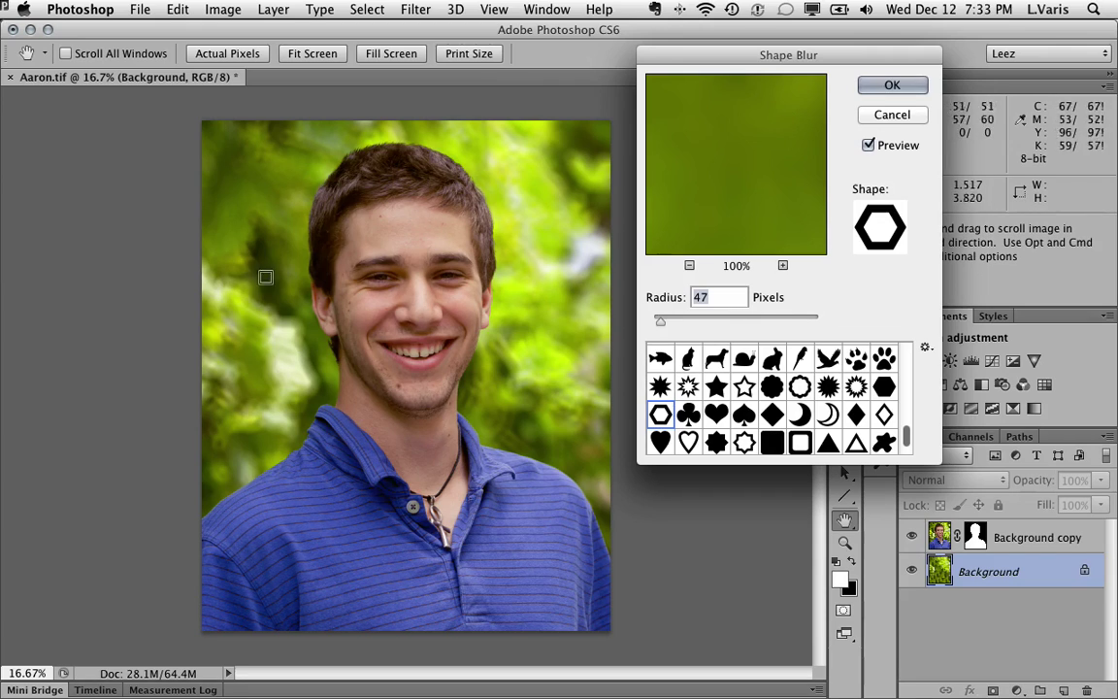
left_click_drag(661, 321, 662, 326)
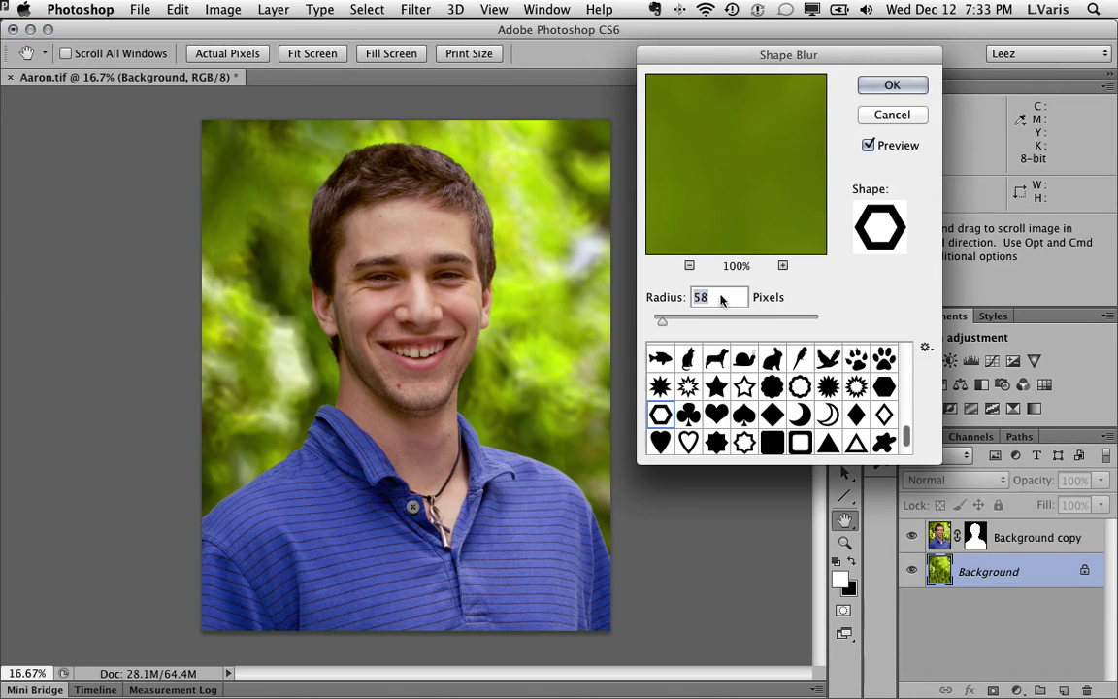
left_click(894, 85)
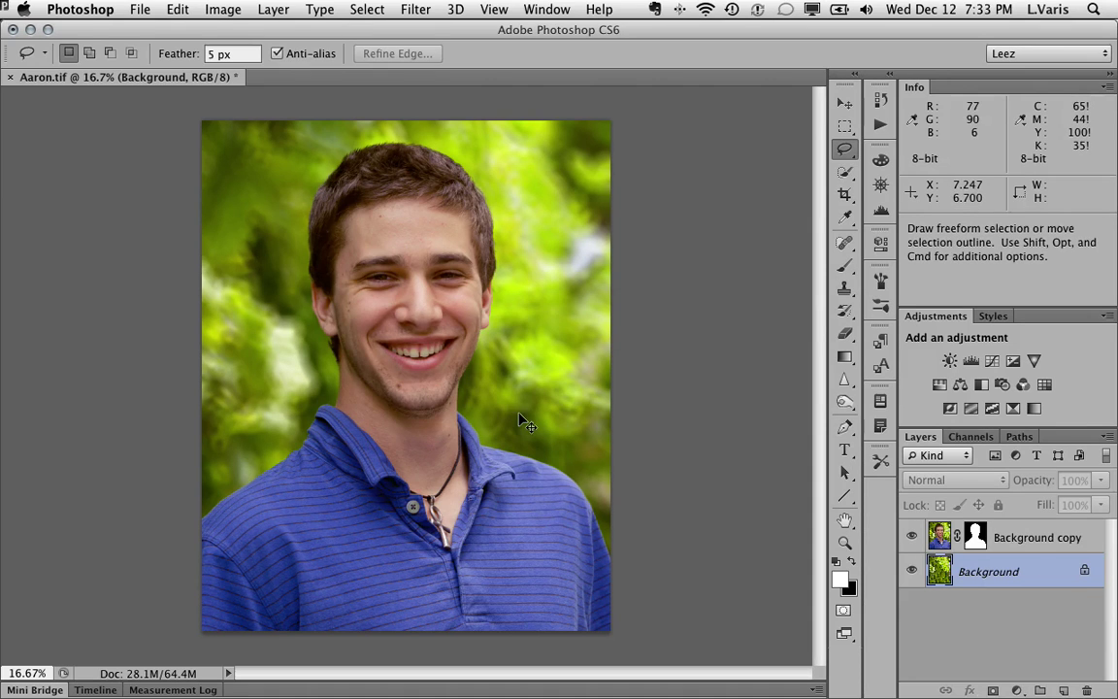
Step: Examine the subject's edges against the blurred background at up to 50% zoom, around the hair, face, neck and shoulders, for any halo
key("super+equal")
key("super+equal")
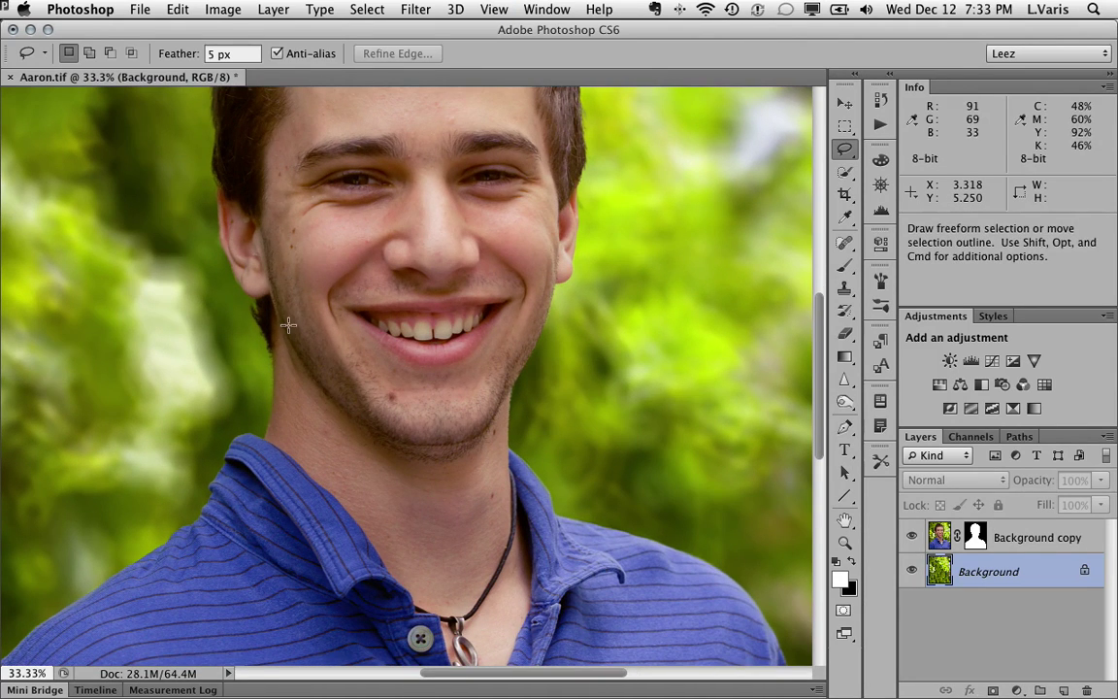
key("super+equal")
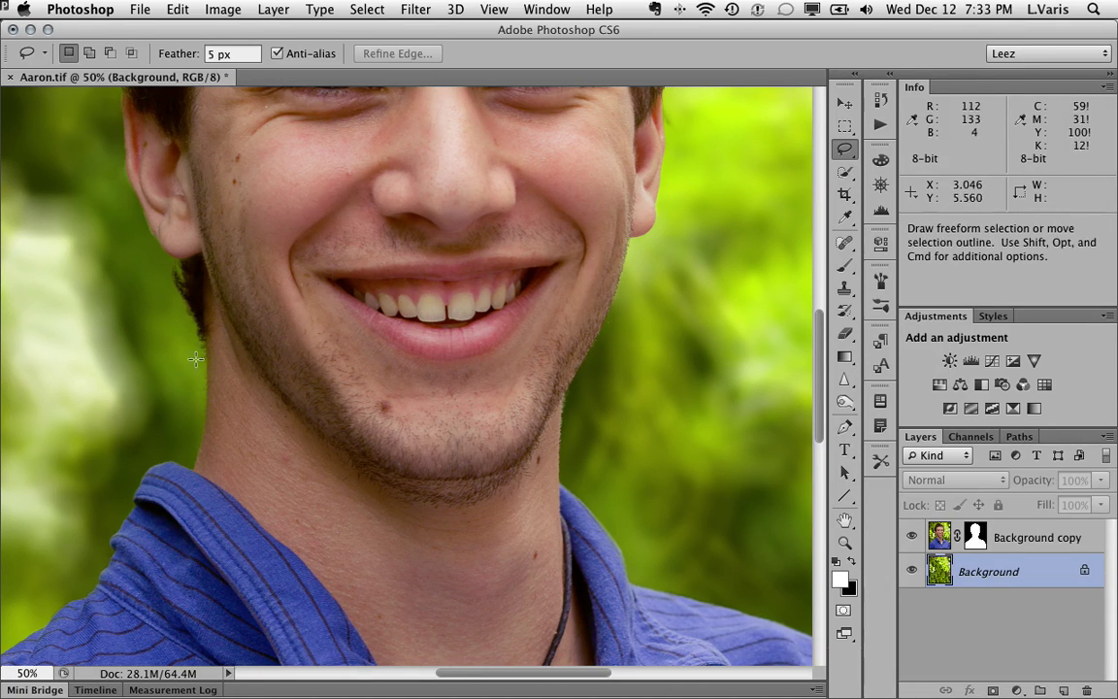
key("space")
left_click_drag(321, 224, 328, 460)
left_click_drag(273, 279, 291, 514)
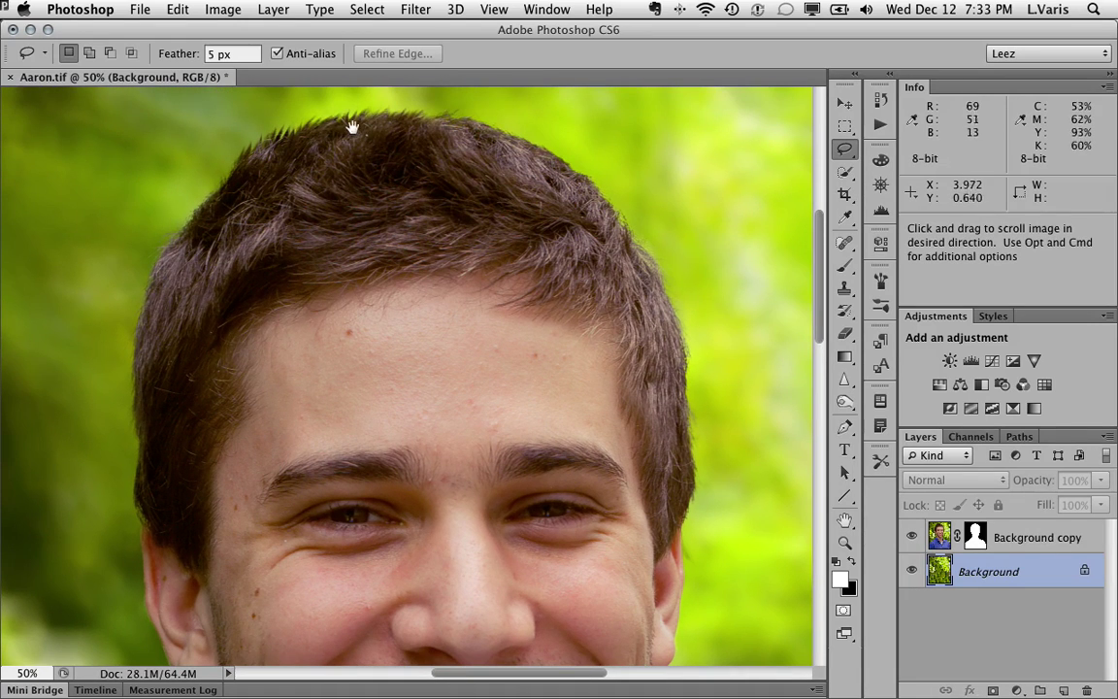
left_click_drag(480, 183, 376, 154)
scroll(563, 313, "down", 10)
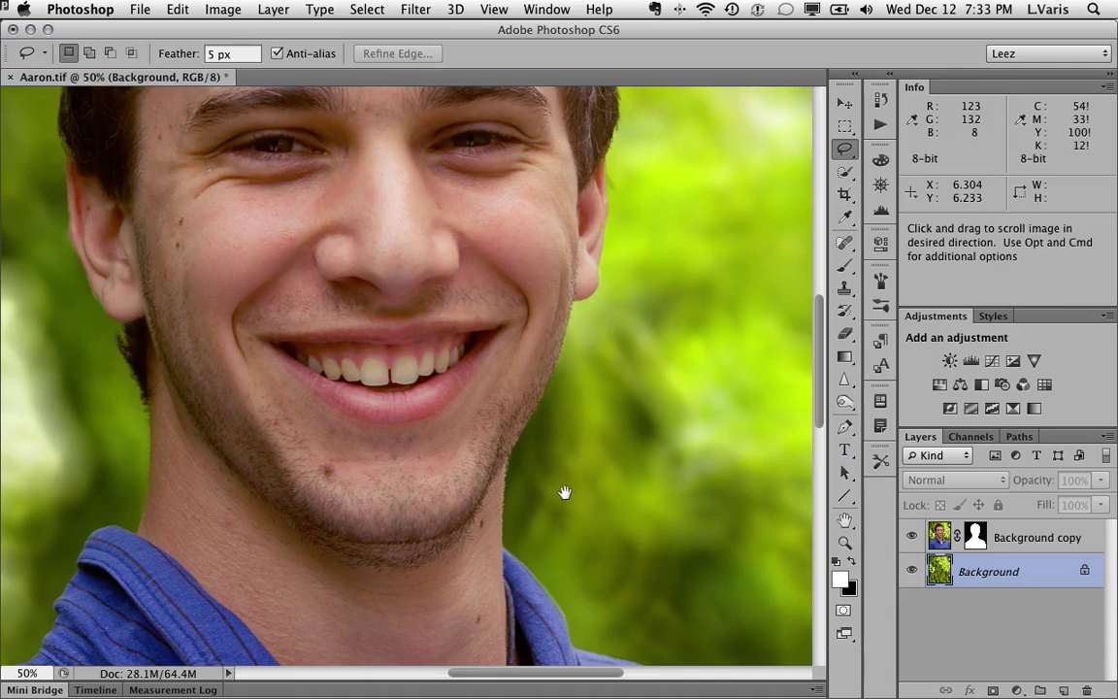
scroll(644, 451, "down", 10)
scroll(427, 302, "right", 7)
scroll(570, 311, "up", 3)
scroll(514, 330, "down", 2)
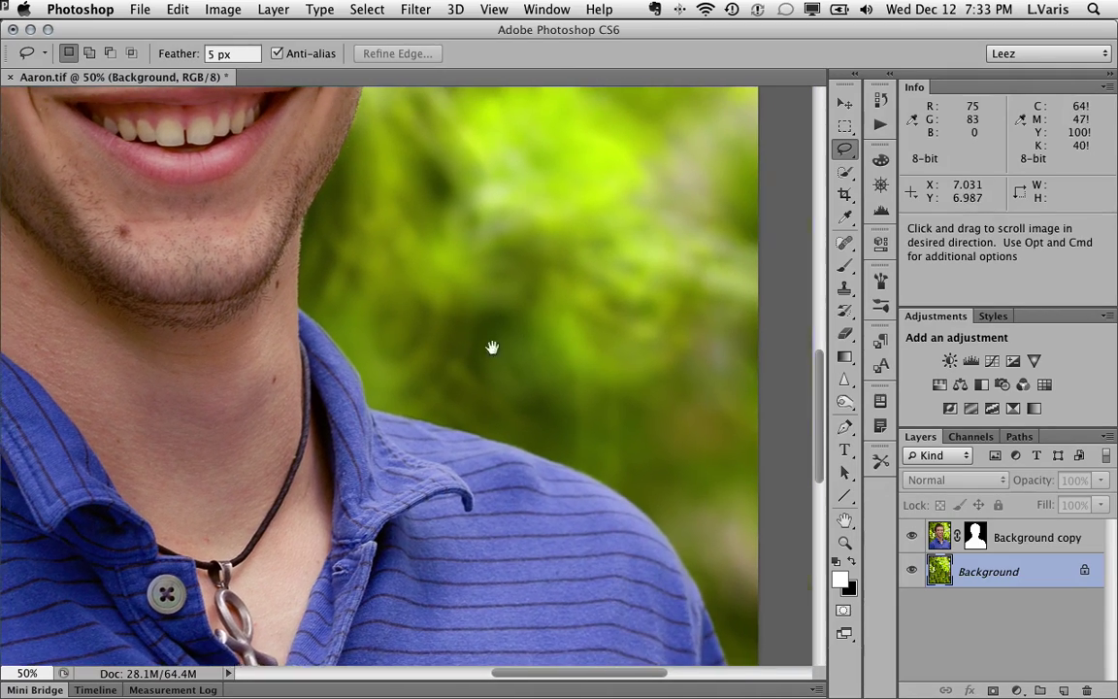
scroll(464, 350, "left", 12)
scroll(230, 267, "up", 4)
scroll(223, 403, "up", 6)
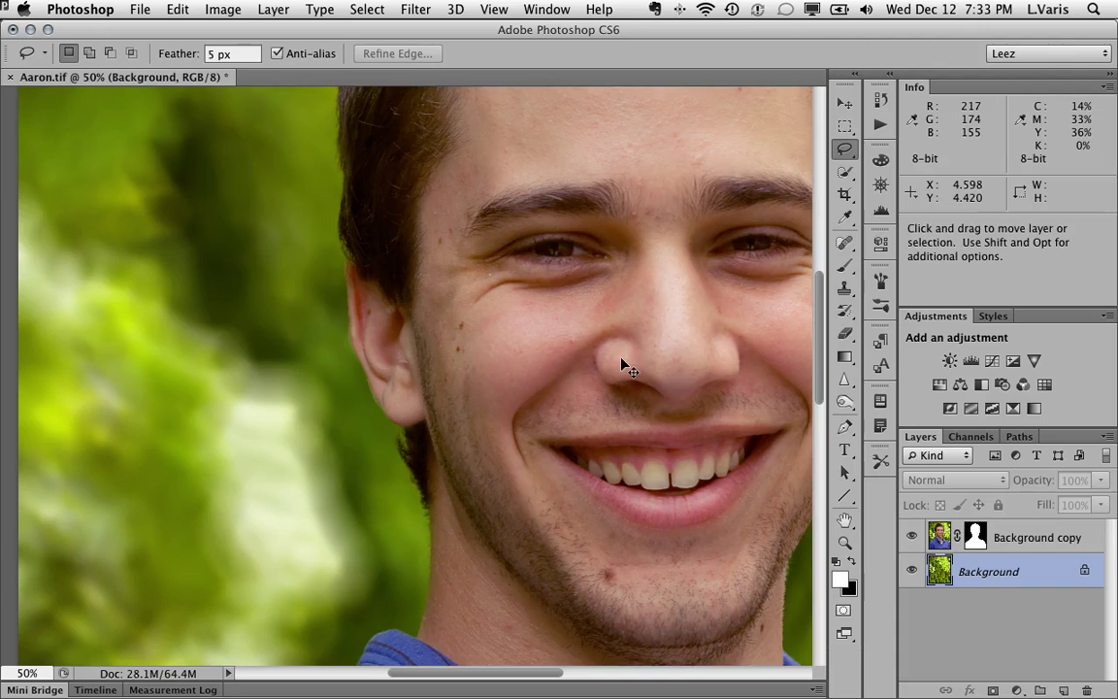
key("super+minus")
key("super+minus")
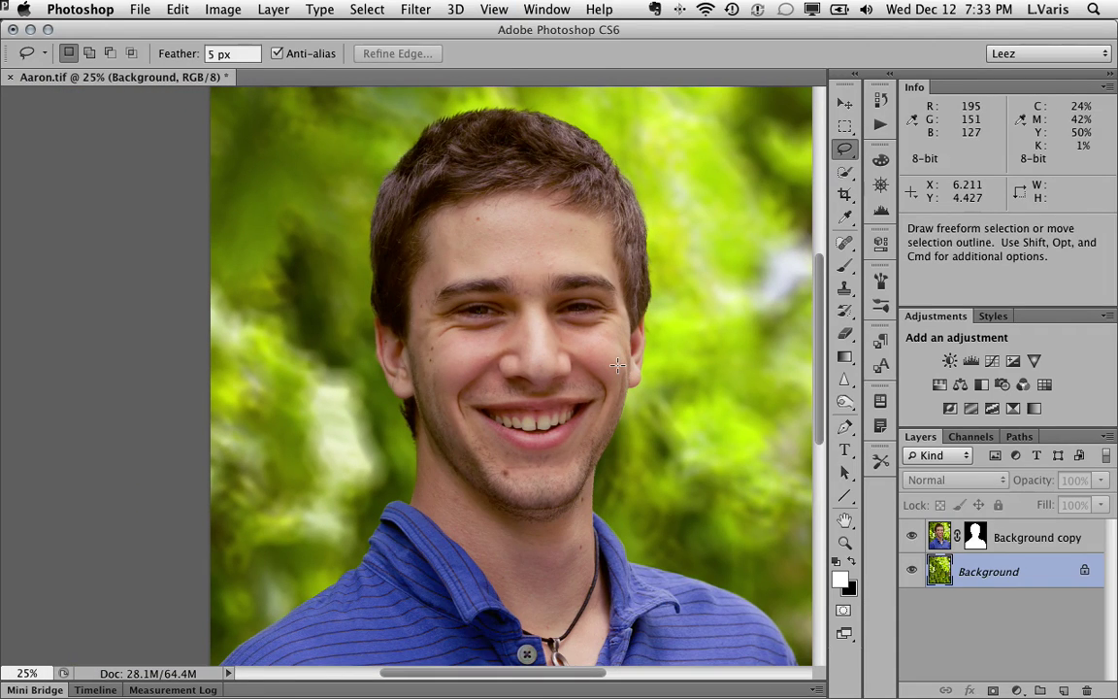
key("super+minus")
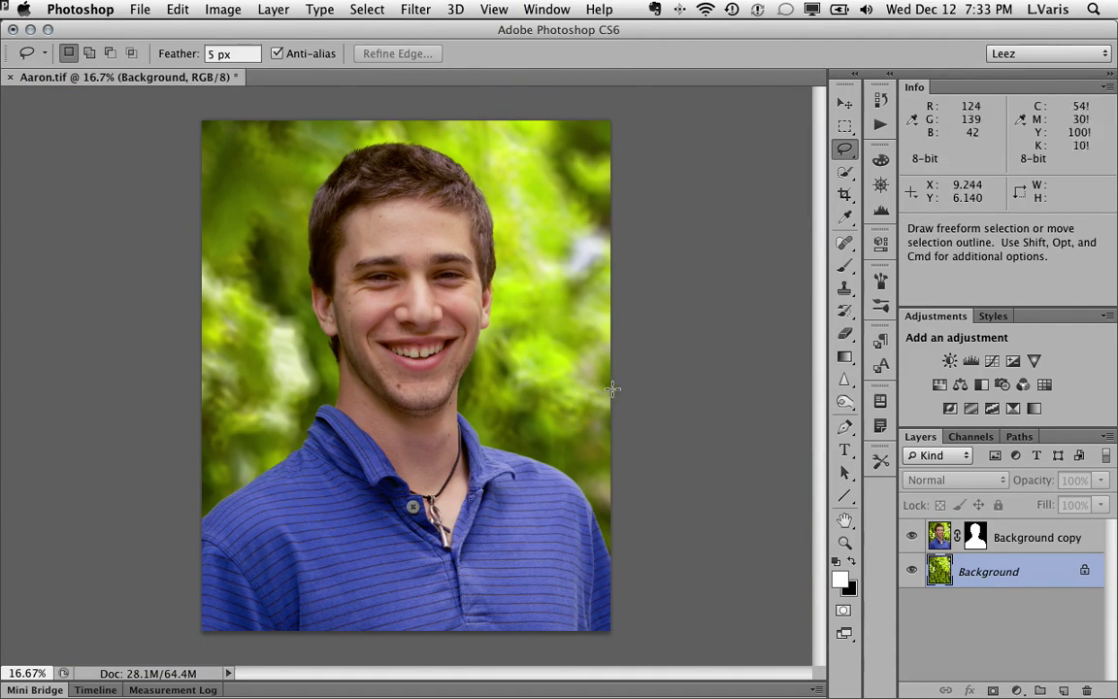
Step: Compare the result with the original image by restoring the opening history snapshot, and return to the Shape Blur state
left_click(881, 101)
left_click_drag(855, 306, 858, 89)
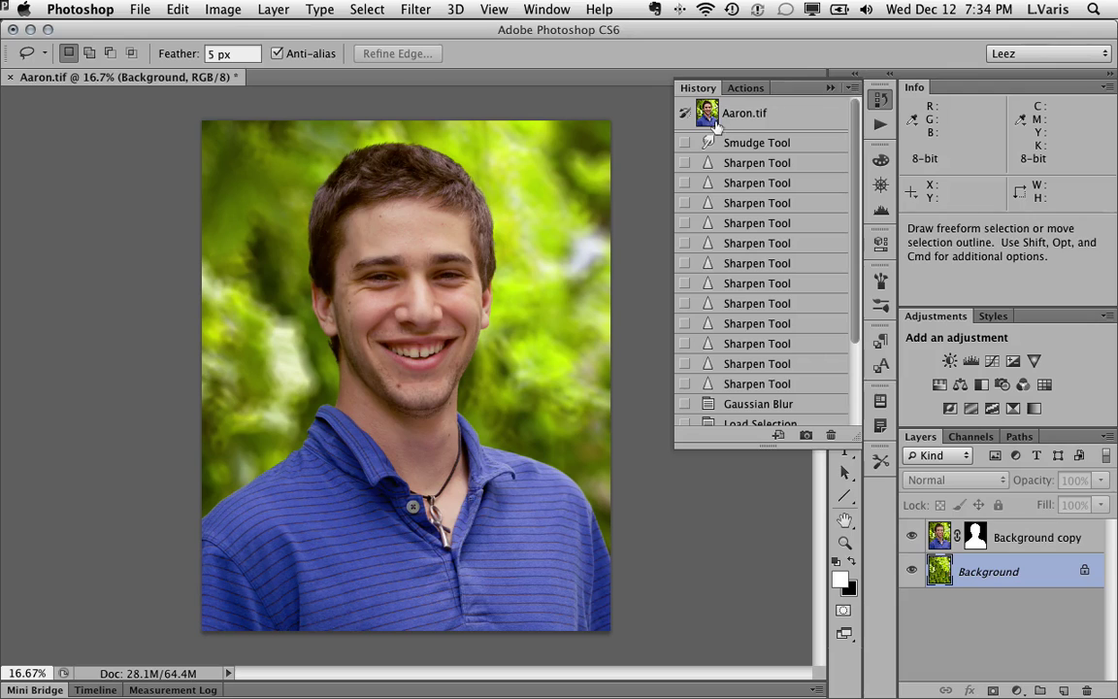
left_click(708, 112)
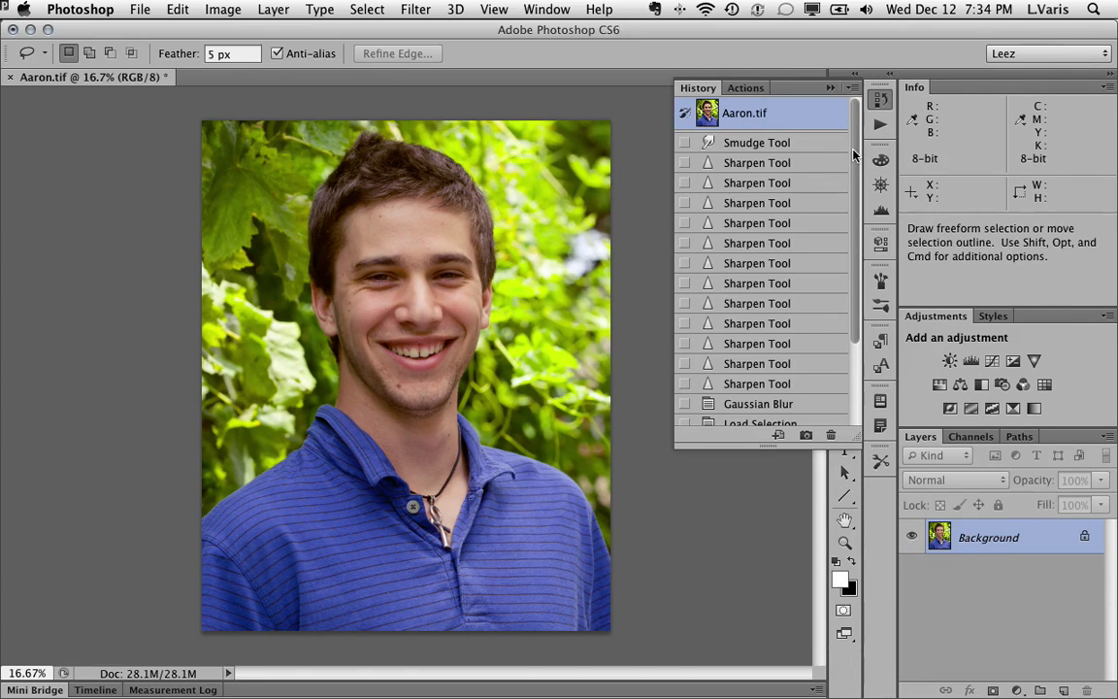
left_click_drag(856, 170, 856, 364)
left_click(742, 417)
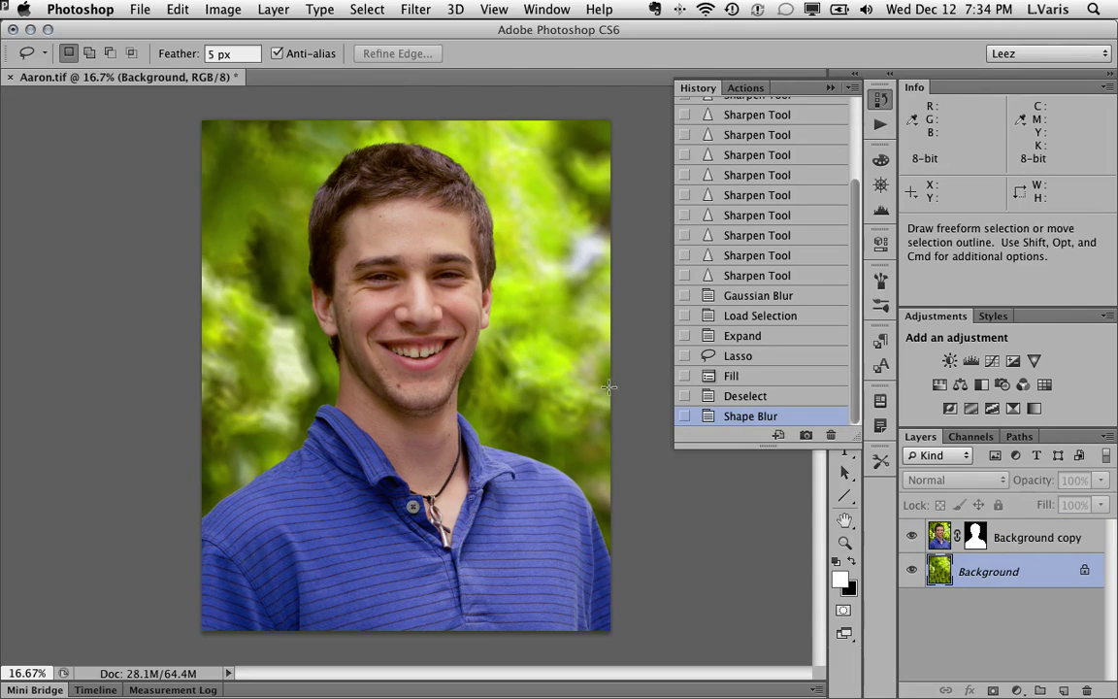
left_click(830, 88)
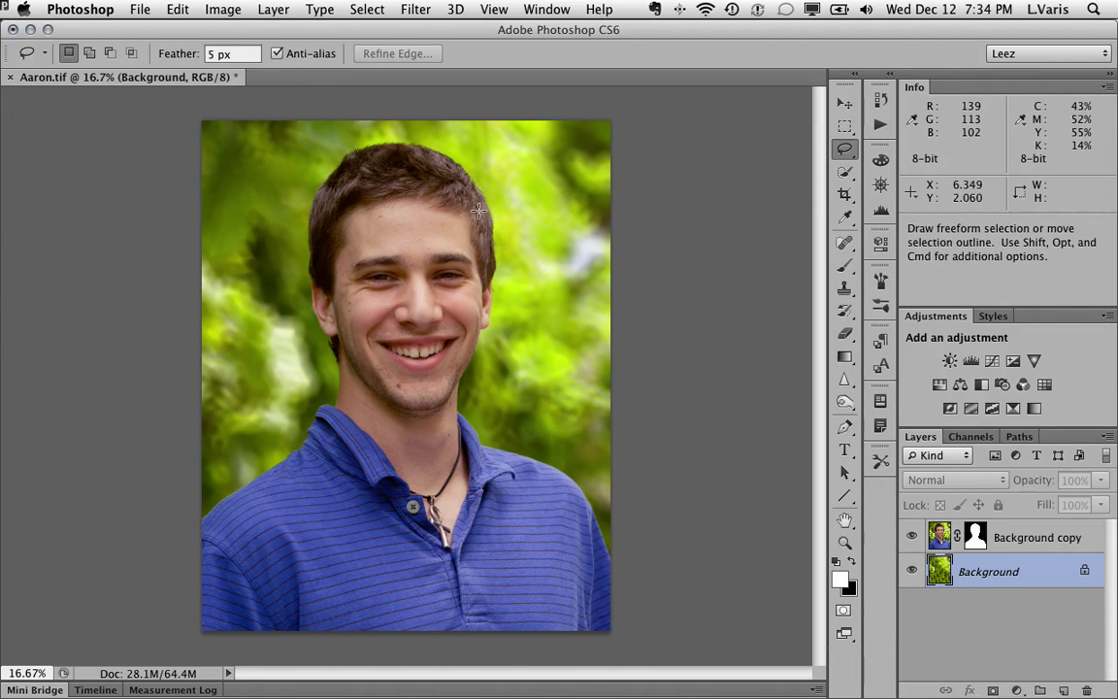
Step: Hide the Background copy layer to view the blurred fill on its own, and show the layer again
left_click(911, 538)
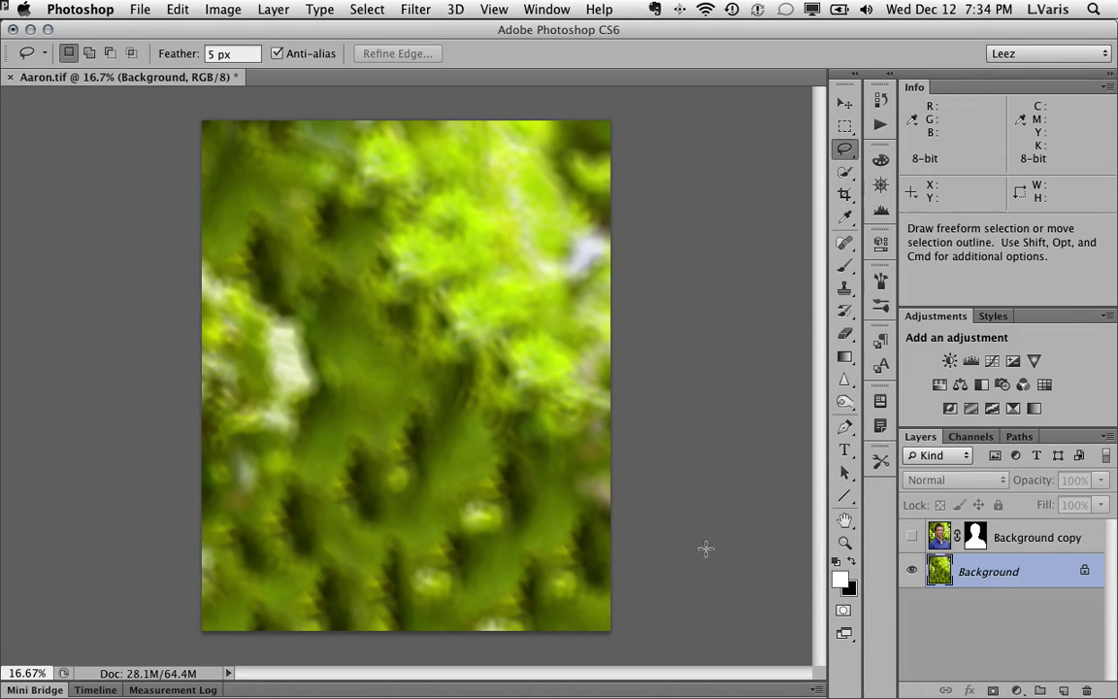
left_click(912, 539)
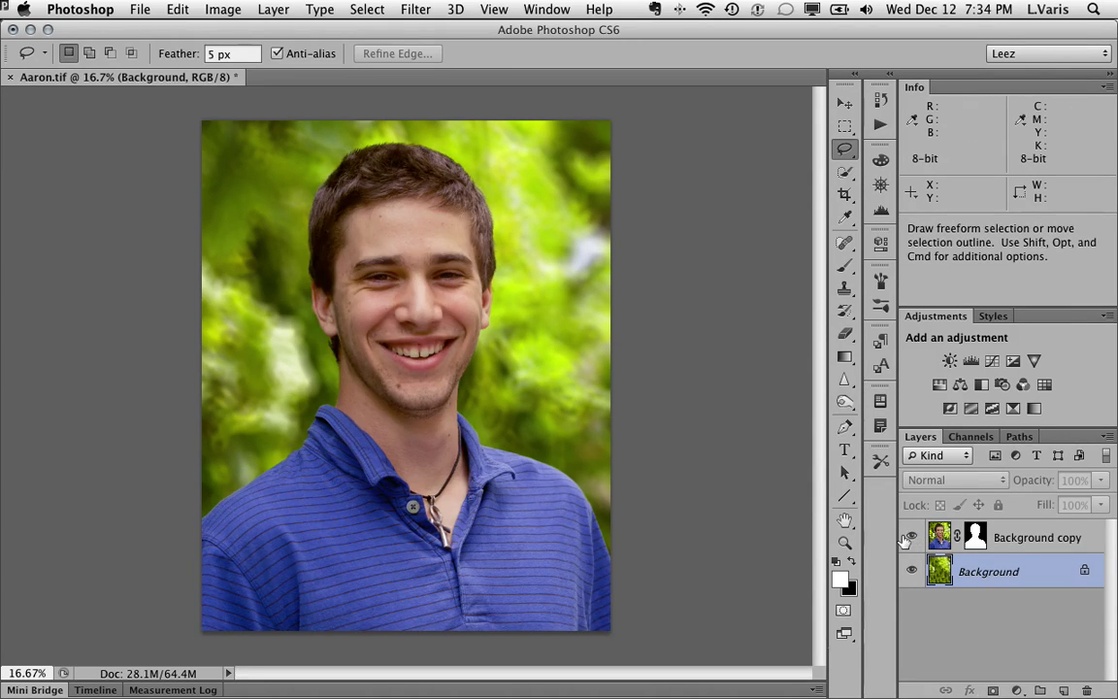